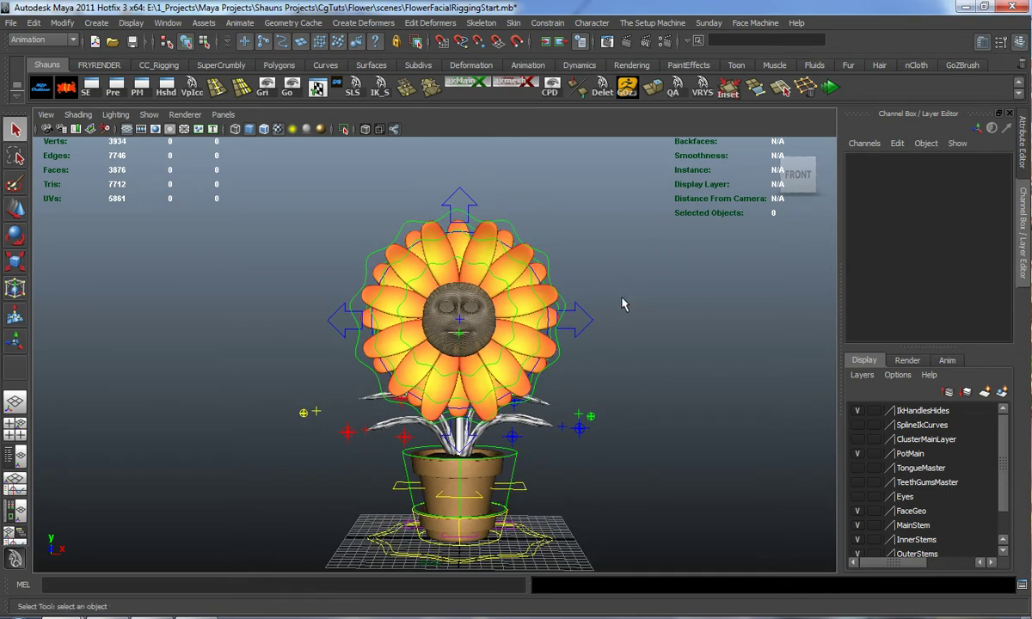
- Detach the Face Machine Pre-Rig commands into a floating window and add a Face Machine widget to the scene
key("w")
left_click(755, 23)
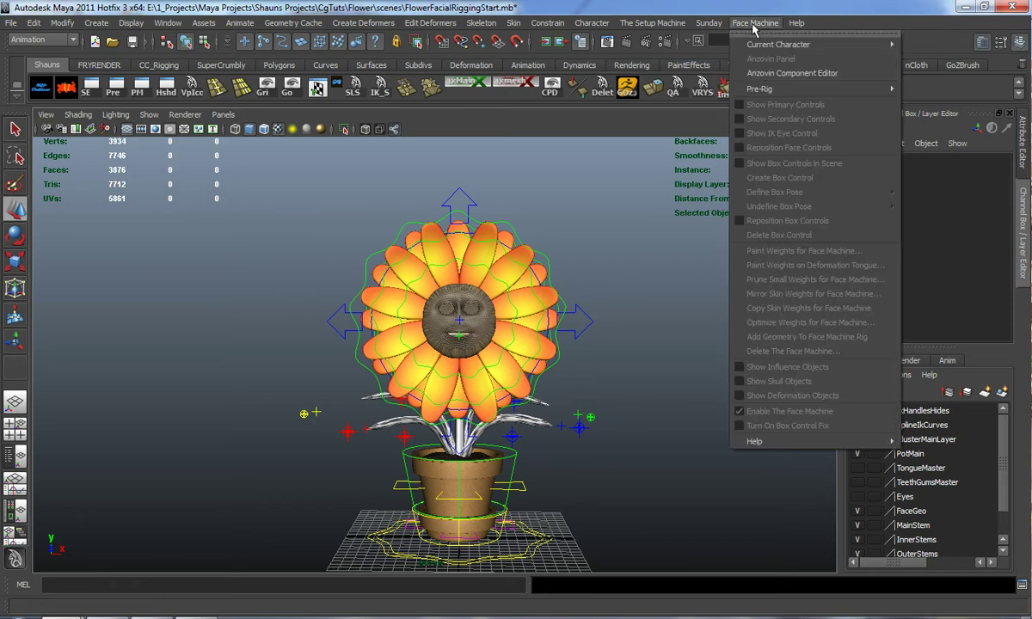
mouse_move(758, 89)
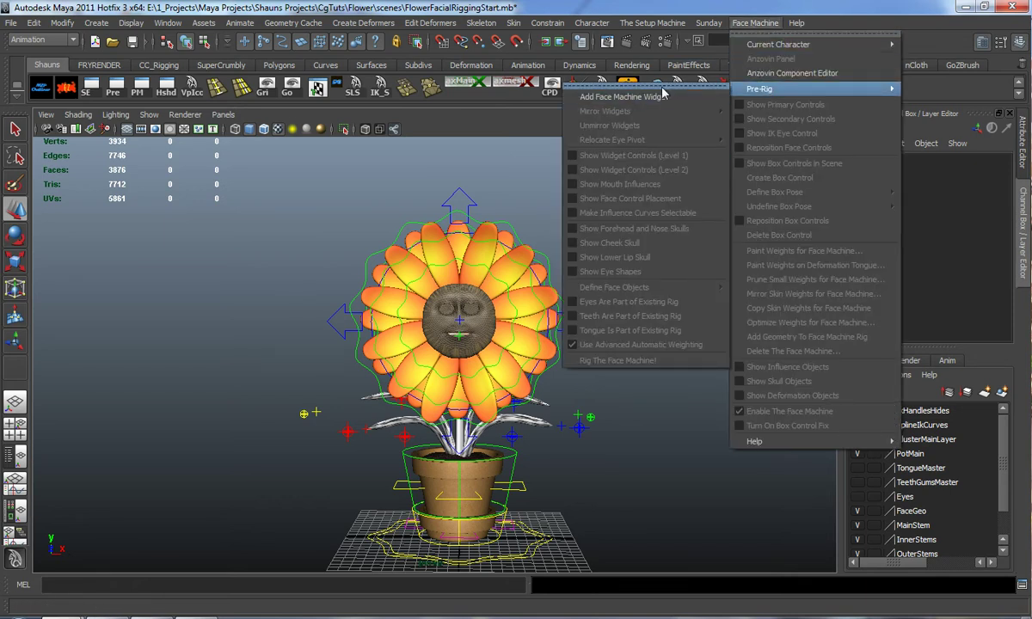
left_click(658, 84)
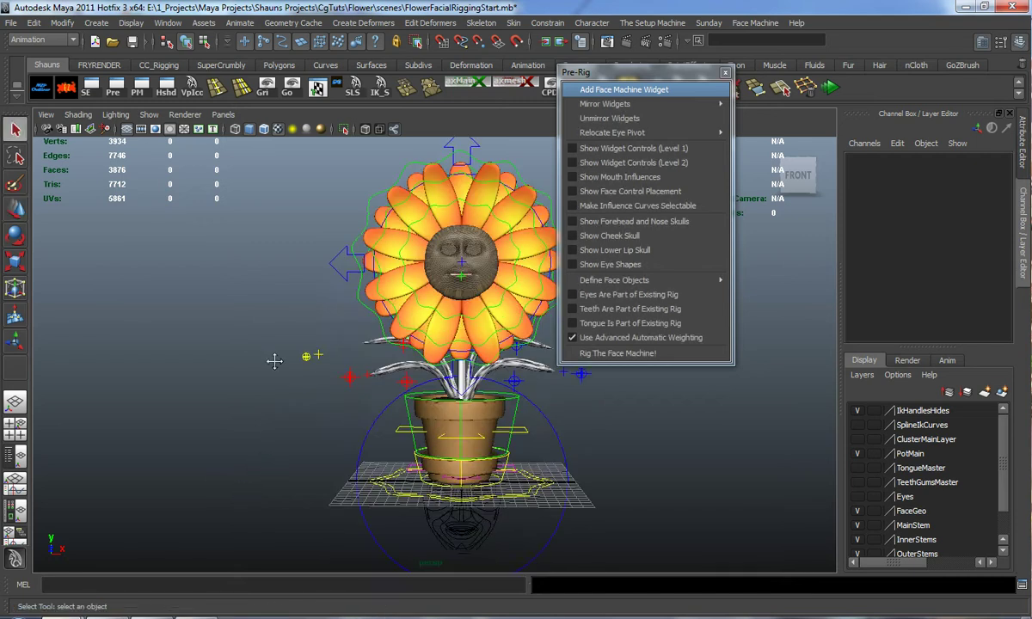
- Move the Face Machine widget straight down below the flower pot, to Translate Y about -12.328
middle_click_drag(427, 442, 429, 386, "alt")
key("w")
left_click_drag(458, 285, 457, 403)
middle_click_drag(408, 453, 401, 376, "alt")
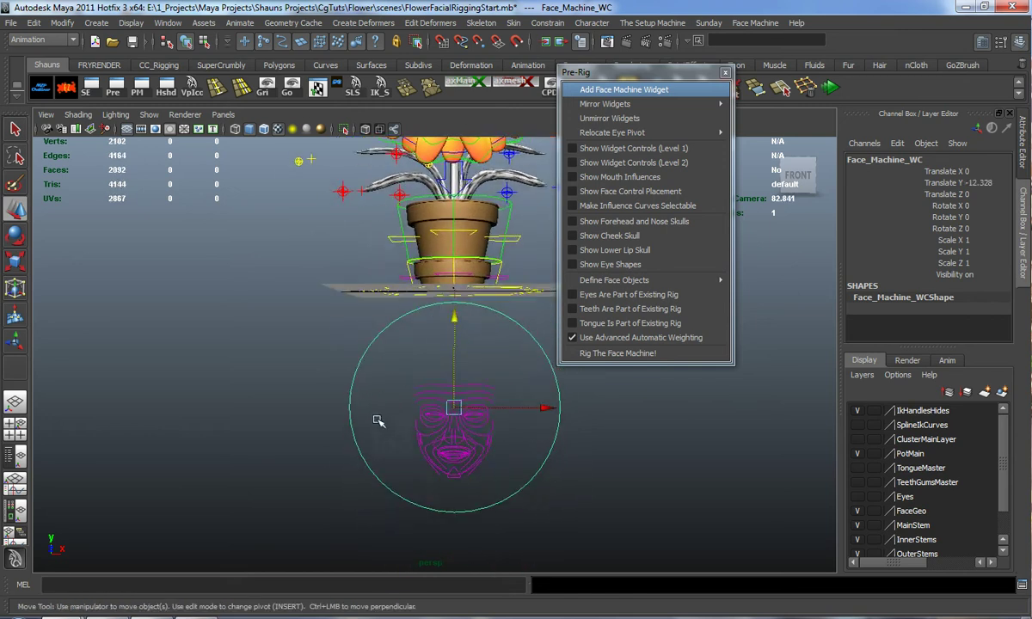
left_click(299, 444)
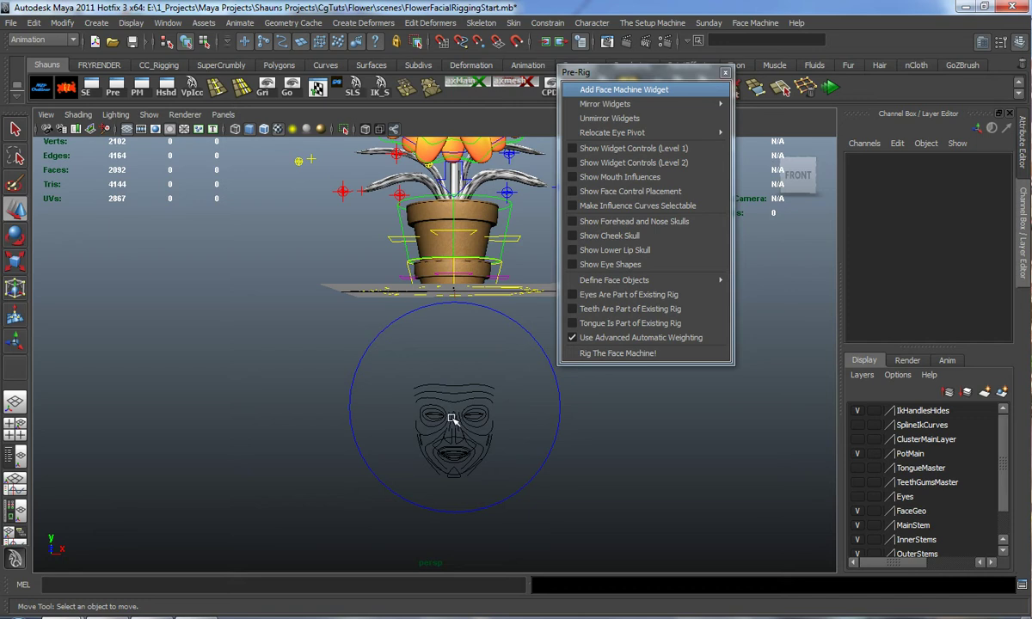
- Clear the Pre-Rig window out of the way and raise the face widget to the flower's head, Translate Y about 24.395
middle_click_drag(457, 354, 449, 494, "alt")
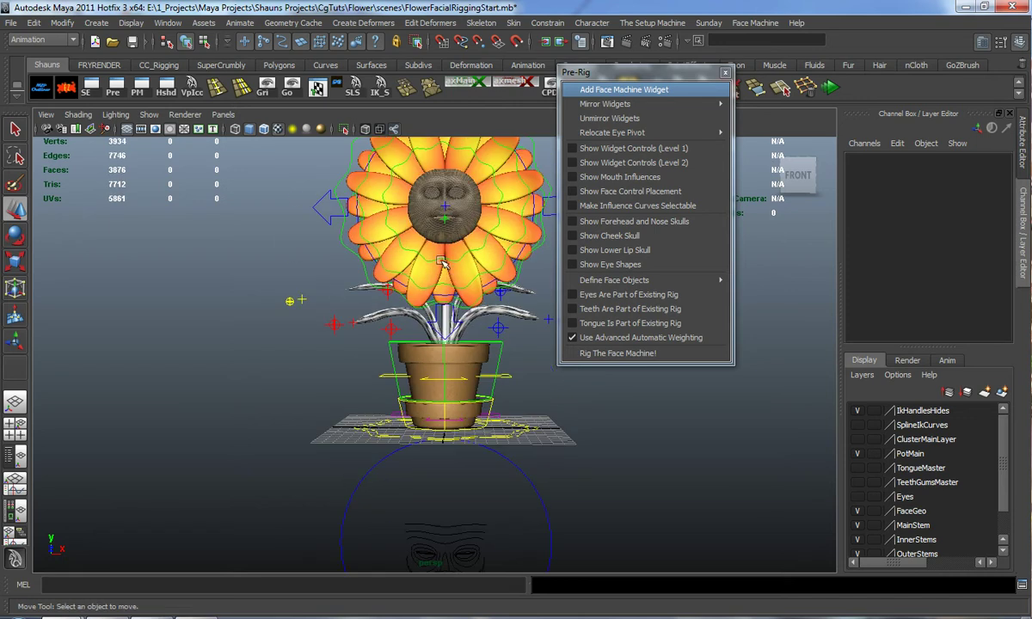
middle_click_drag(383, 456, 393, 417, "alt")
left_click(354, 482)
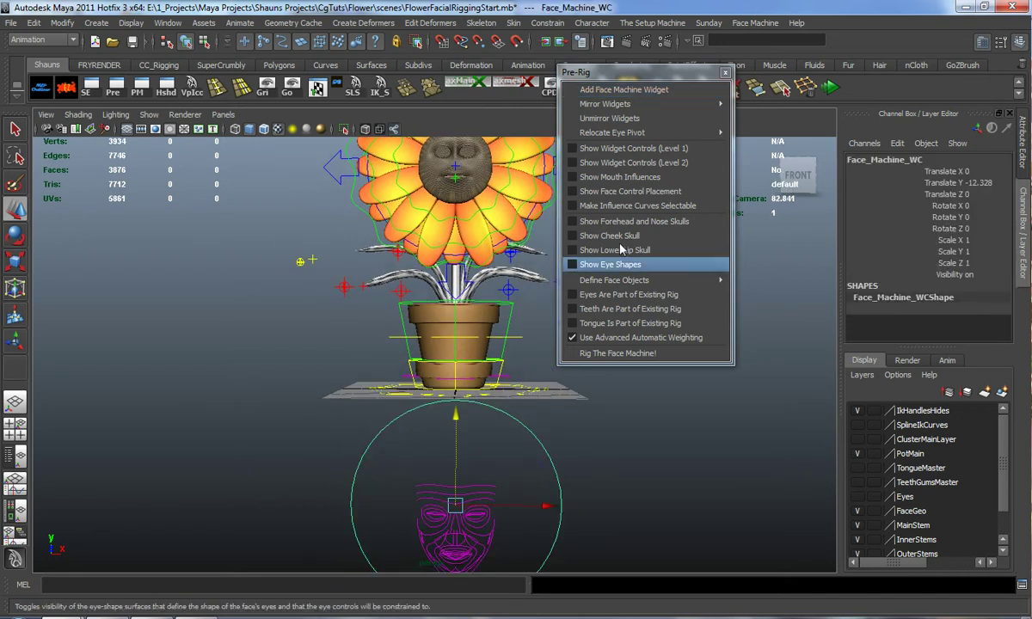
left_click_drag(580, 75, 1031, 125)
middle_click_drag(519, 307, 517, 373, "alt")
left_click_drag(455, 484, 448, 138)
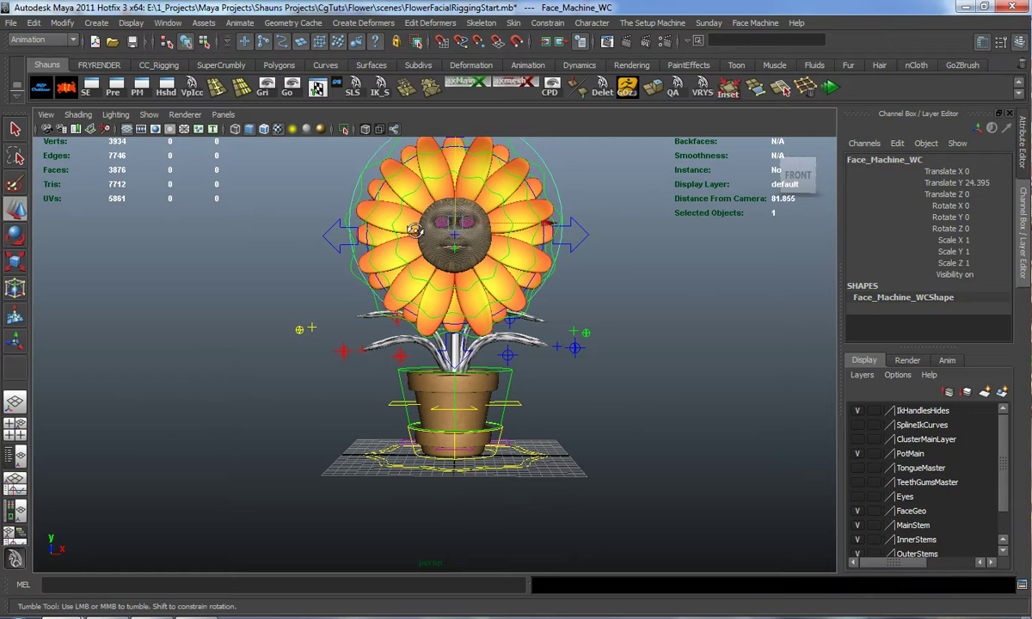
- Bring the face widget forward to the front of the flower's face, Translate Z about 3.947
left_click_drag(411, 196, 505, 261, "alt")
middle_click_drag(504, 262, 459, 341, "alt")
scroll(458, 341, "up", 5)
left_click_drag(488, 297, 559, 332)
left_click_drag(531, 347, 429, 294, "alt")
middle_click_drag(429, 293, 490, 367, "alt")
scroll(516, 381, "up", 3)
scroll(502, 375, "up", 3)
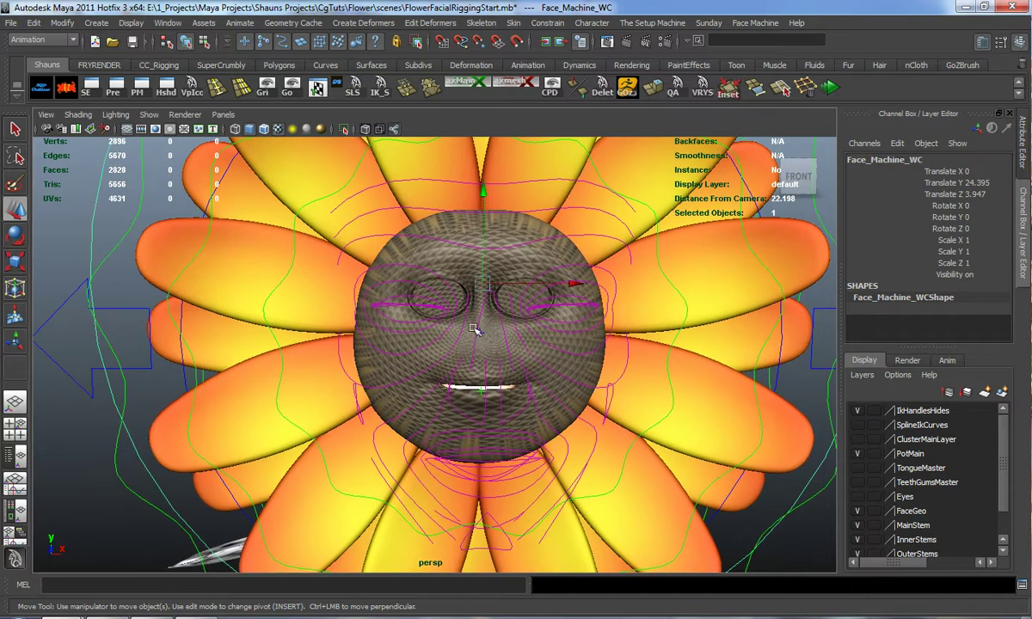
- Shift the face widget sideways to centre it on the flower's face, Translate X about -0.143
left_click_drag(574, 286, 564, 281)
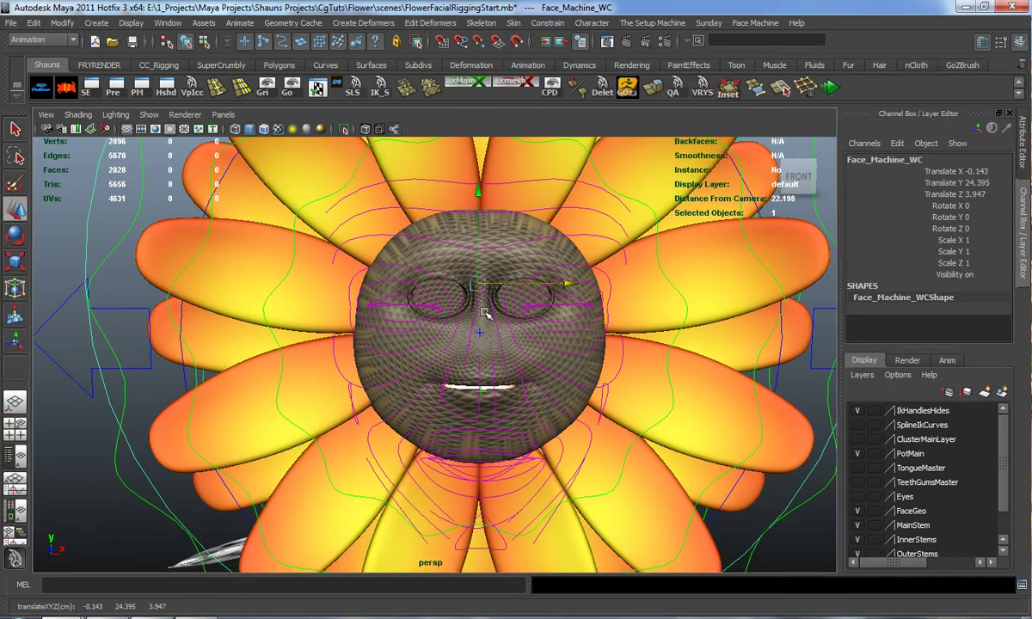
middle_click_drag(484, 321, 498, 343, "alt")
scroll(552, 350, "up", 2)
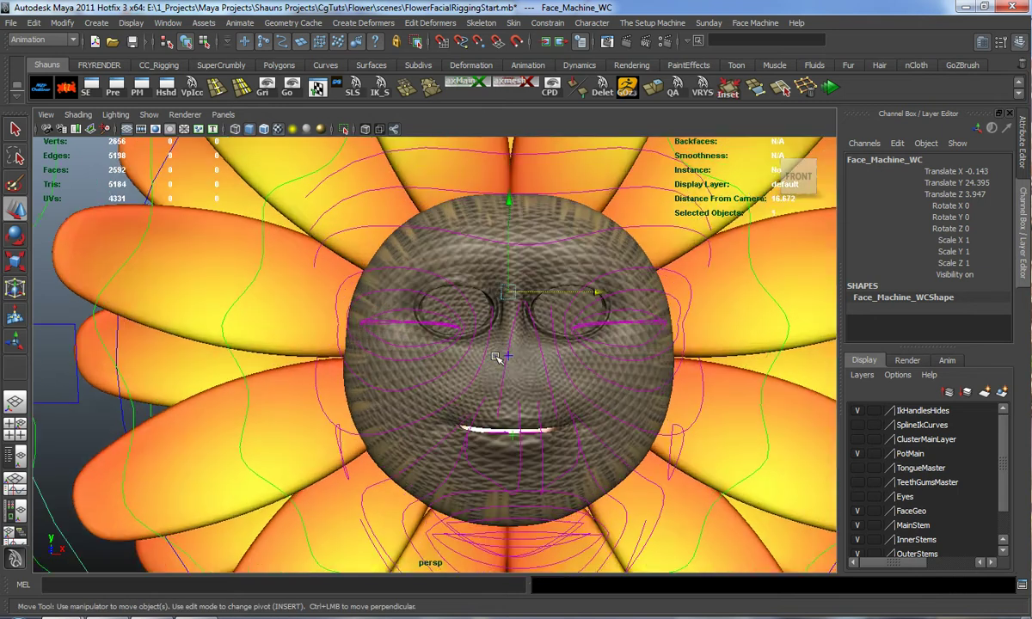
scroll(552, 350, "down", 1)
middle_click_drag(559, 354, 521, 339, "alt")
right_click_drag(520, 340, 536, 339, "alt")
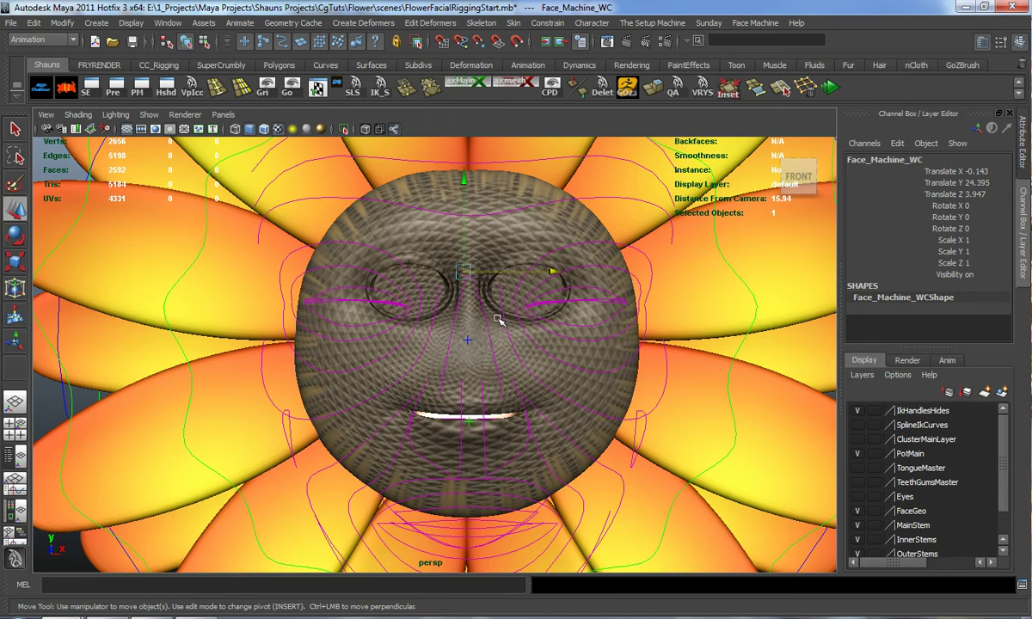
middle_click_drag(501, 317, 500, 325, "alt")
- Scale the face widget down uniformly to about 0.583 to match the flower's facial features
key("r")
left_click_drag(462, 325, 176, 313, "alt")
left_click_drag(520, 332, 496, 327, "alt")
middle_click_drag(496, 326, 516, 348, "alt")
scroll(516, 348, "up", 3)
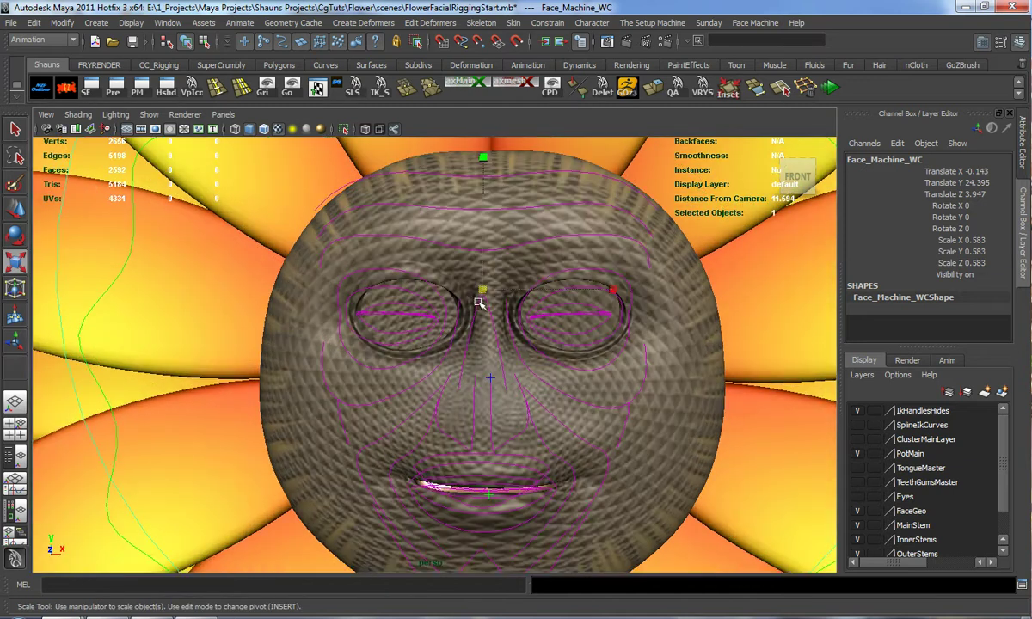
- Refine the widget's fit with a uniform scale of about 0.608, Translate X about -0.107 and Translate Z about 3.569
left_click_drag(482, 290, 551, 359)
key("w")
left_click_drag(636, 285, 546, 329)
left_click_drag(585, 252, 590, 281)
key("r")
left_click_drag(513, 258, 568, 284)
scroll(588, 352, "down", 5)
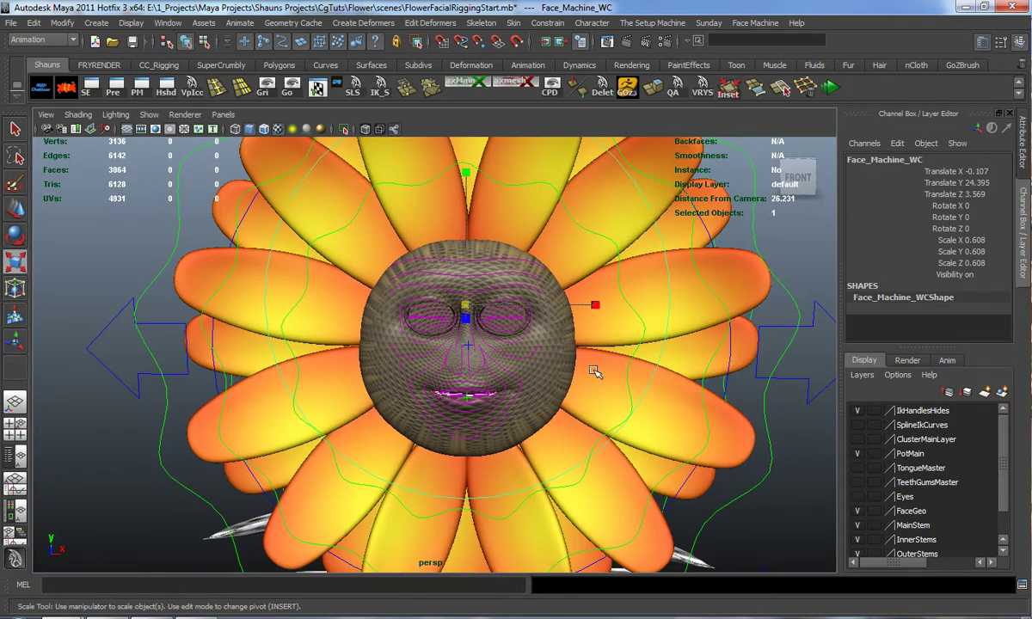
left_click(782, 454)
- Bring the Pre-Rig window back into view and show the Level 1 widget controls
right_click_drag(660, 415, 756, 410, "alt")
left_click_drag(659, 396, 652, 394, "alt")
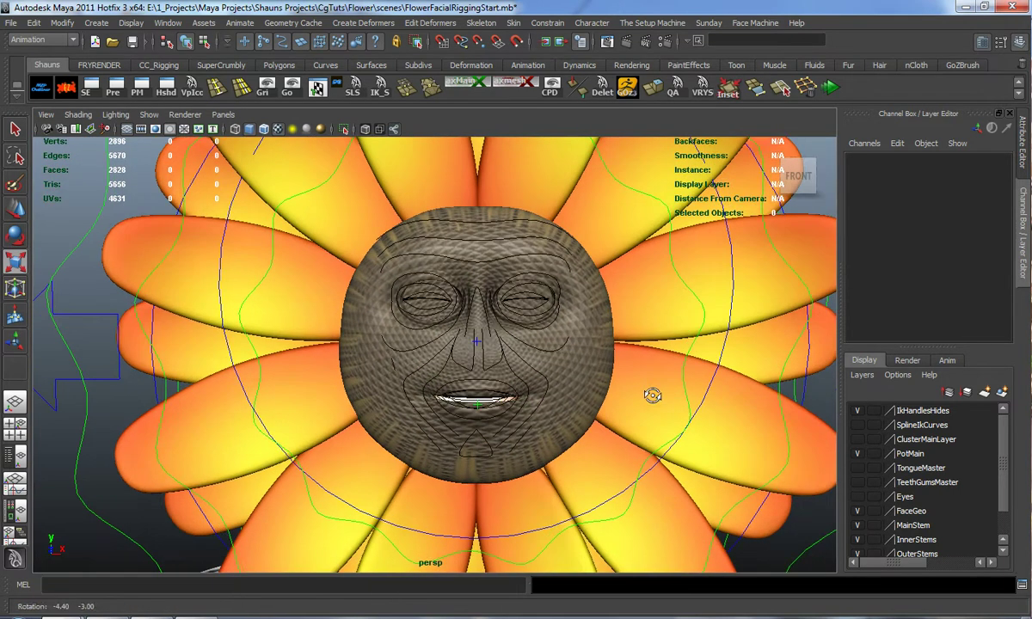
middle_click_drag(652, 394, 645, 422, "alt")
right_click_drag(649, 420, 670, 418, "alt")
scroll(669, 419, "up", 2)
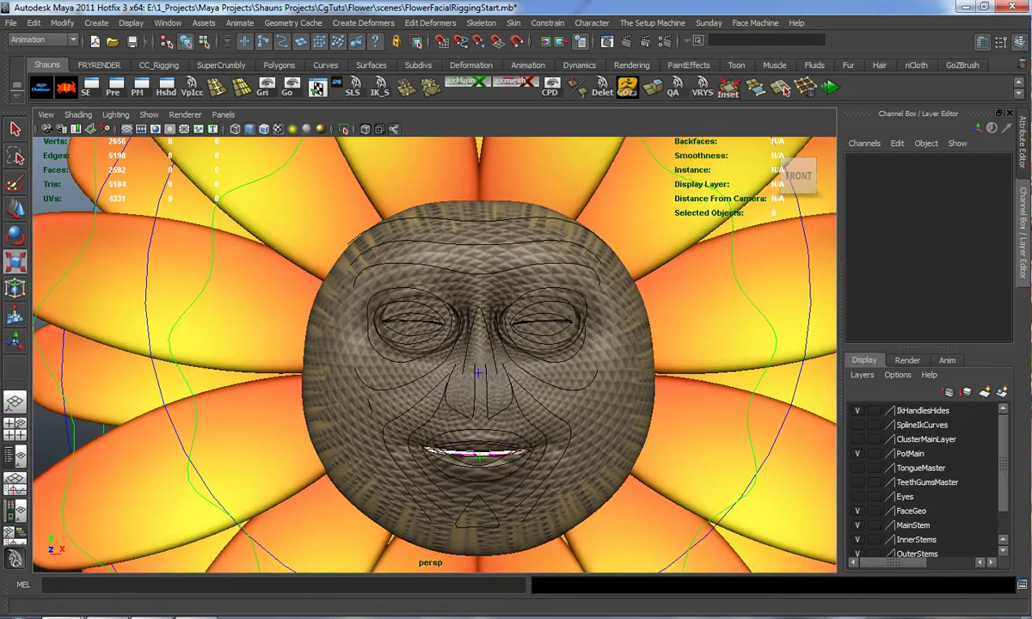
left_click(782, 87)
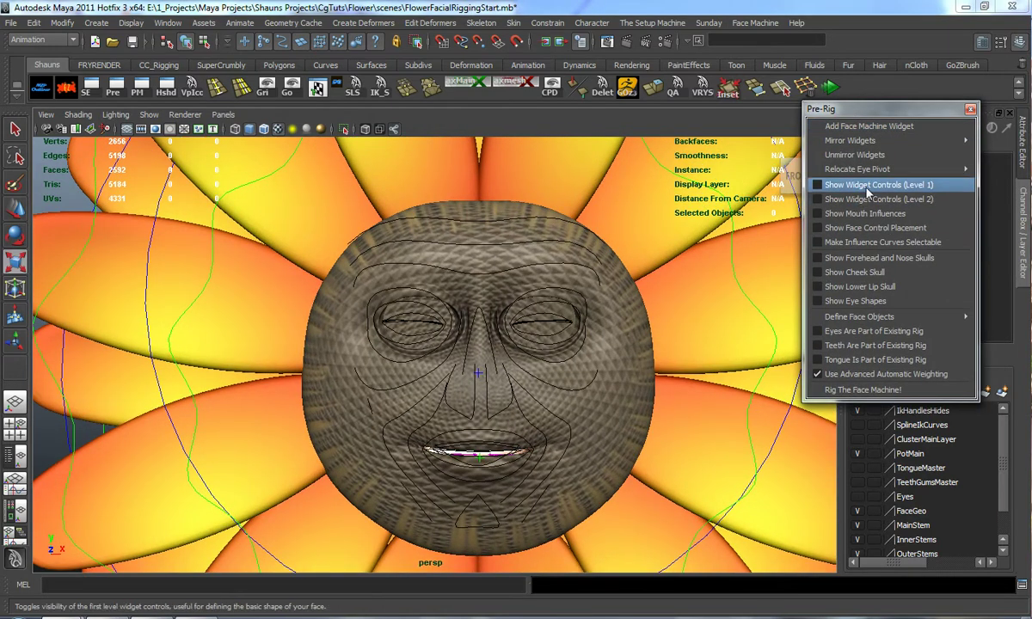
left_click(818, 189)
scroll(555, 302, "up", 3)
middle_click_drag(582, 315, 555, 329, "alt")
scroll(558, 311, "down", 3)
right_click_drag(555, 329, 595, 327, "alt")
- Select the left eye mask control and scale it to fit around the flower's eye socket
left_click(593, 344)
middle_click_drag(593, 344, 478, 299, "alt")
right_click_drag(478, 298, 346, 341, "alt")
left_click(81, 422)
left_click_drag(346, 340, 366, 373, "alt")
right_click_drag(366, 374, 396, 390, "alt")
left_click_drag(396, 390, 232, 407, "alt")
left_click(221, 393)
key("w")
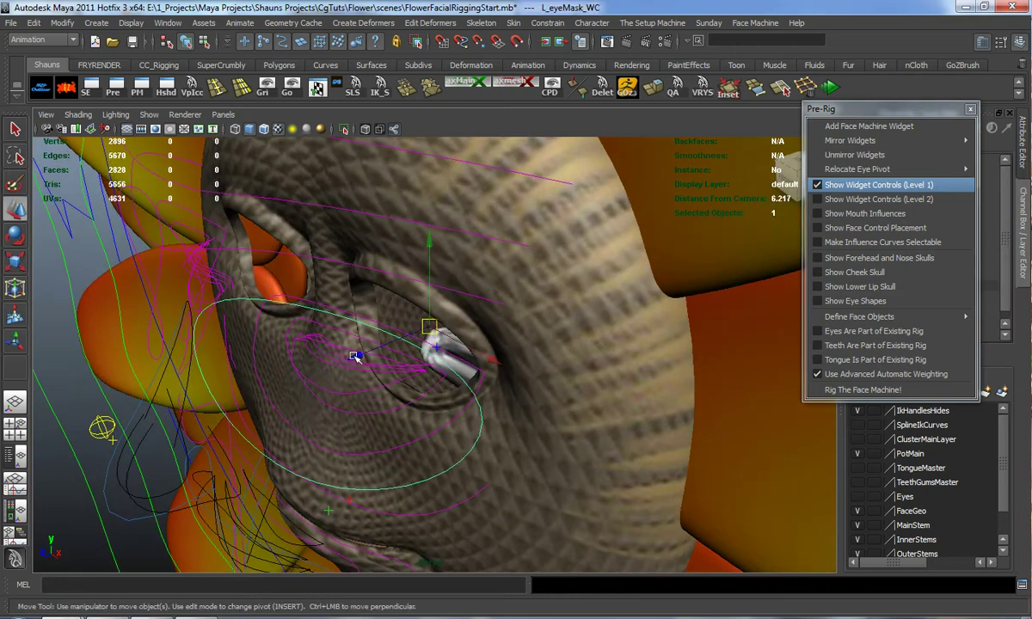
left_click_drag(356, 356, 493, 323, "alt")
key("r")
left_click_drag(623, 276, 531, 335)
key("w")
left_click(768, 517)
- Move the left eye mask control in depth so its curves follow the eye socket surface
left_click_drag(767, 517, 655, 436, "alt")
left_click(603, 392)
mouse_move(595, 418)
left_mouse_down("alt")
mouse_move(622, 422)
mouse_move(603, 414)
left_mouse_up("alt")
middle_click_drag(561, 370, 537, 402, "alt")
scroll(537, 402, "up", 3)
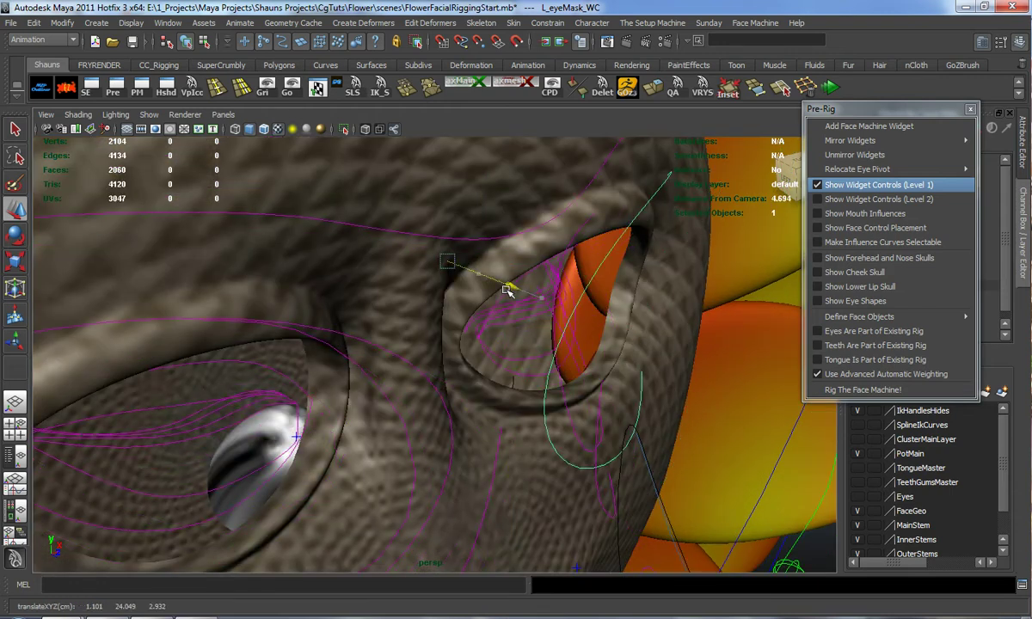
left_click_drag(536, 300, 534, 325, "alt")
left_click_drag(539, 295, 564, 335)
left_click_drag(594, 293, 649, 409, "alt")
left_click_drag(652, 453, 494, 447, "alt")
mouse_move(576, 456)
left_mouse_down("alt")
mouse_move(559, 469)
mouse_move(563, 459)
left_mouse_up("alt")
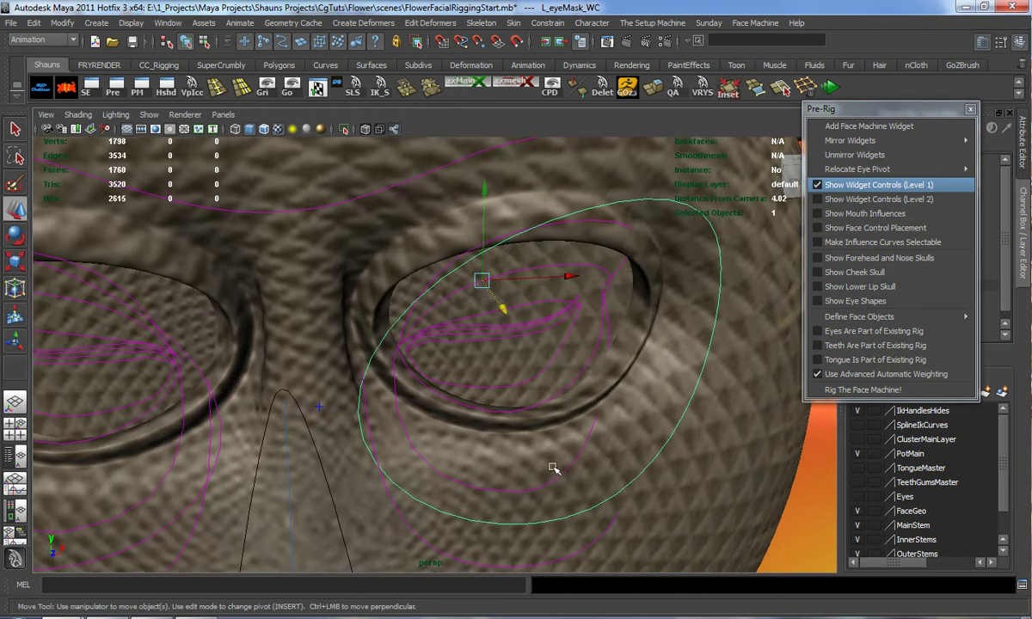
- Fine-tune the left eye mask control's depth against the eyelid rim
left_click_drag(534, 474, 588, 479, "alt")
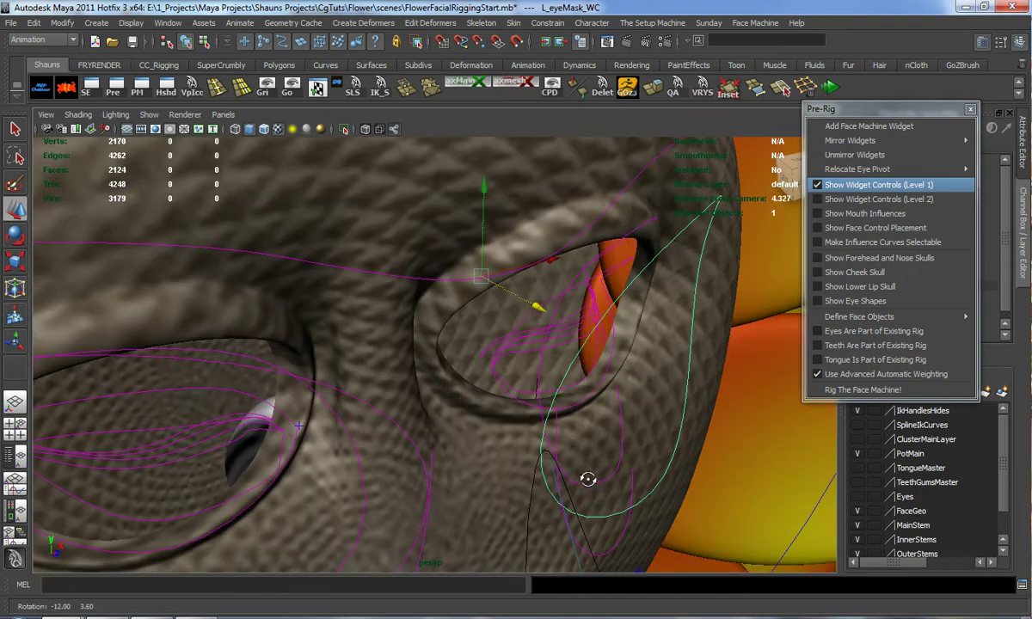
left_click_drag(535, 308, 477, 300)
left_click_drag(471, 336, 521, 347, "alt")
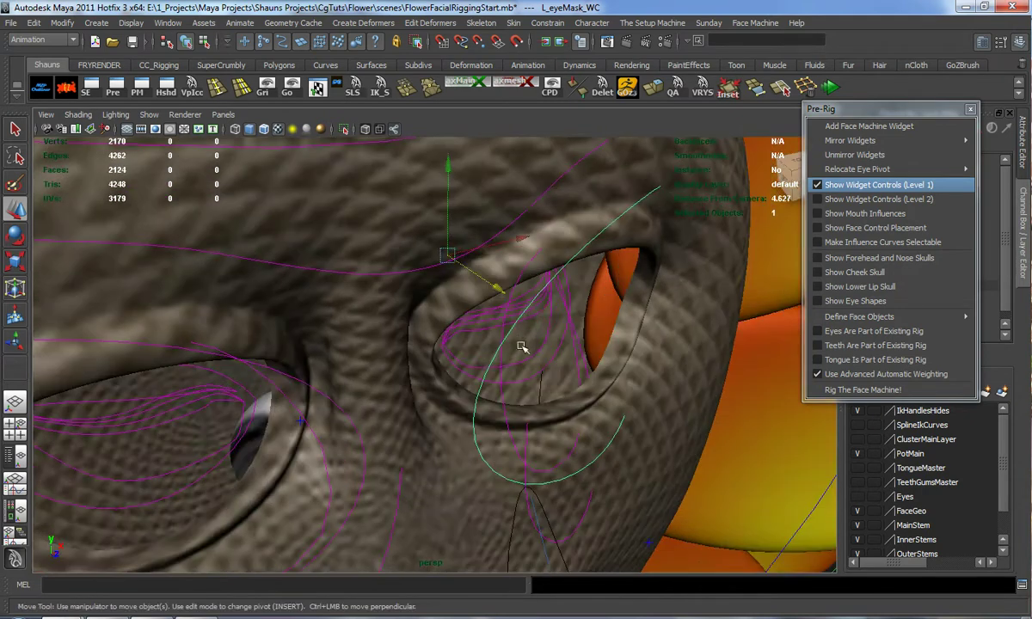
left_click_drag(502, 298, 632, 288)
key("w")
scroll(525, 354, "down", 6)
middle_click_drag(523, 342, 512, 262, "alt")
left_click_drag(468, 308, 348, 313, "alt")
left_click(161, 339)
- Select the nose mask control and move it in depth toward the flower's nose
left_click_drag(163, 343, 270, 379, "alt")
scroll(271, 379, "up", 4)
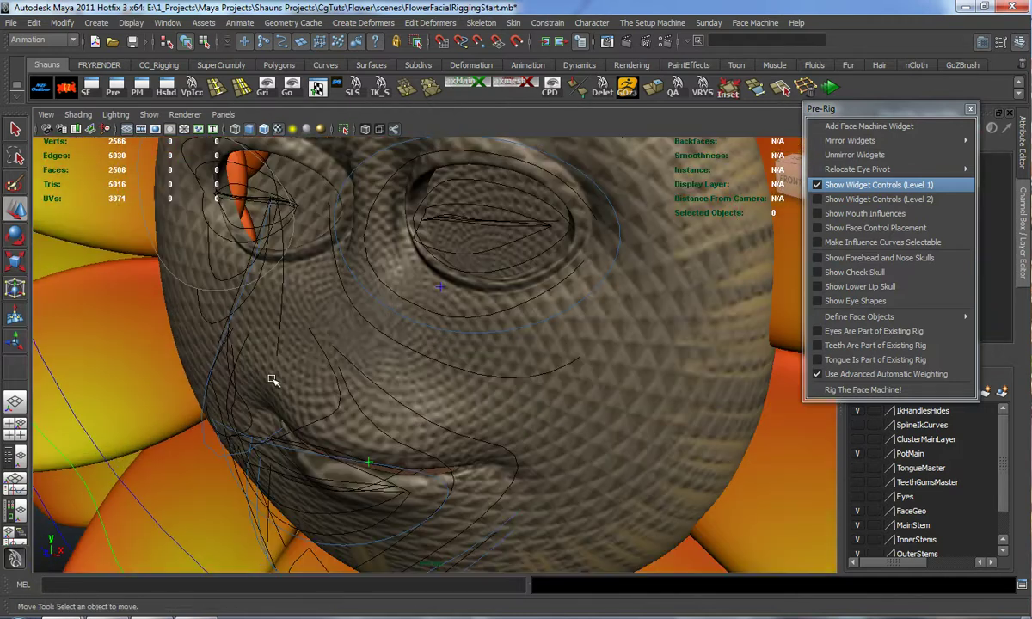
left_click(213, 355)
left_click_drag(215, 357, 404, 375, "alt")
left_click_drag(650, 359, 262, 355)
left_click(130, 350)
left_click_drag(130, 350, 303, 419, "alt")
- Flatten the nose mask control in depth and reposition it along the nose surface
key("ctrl+z")
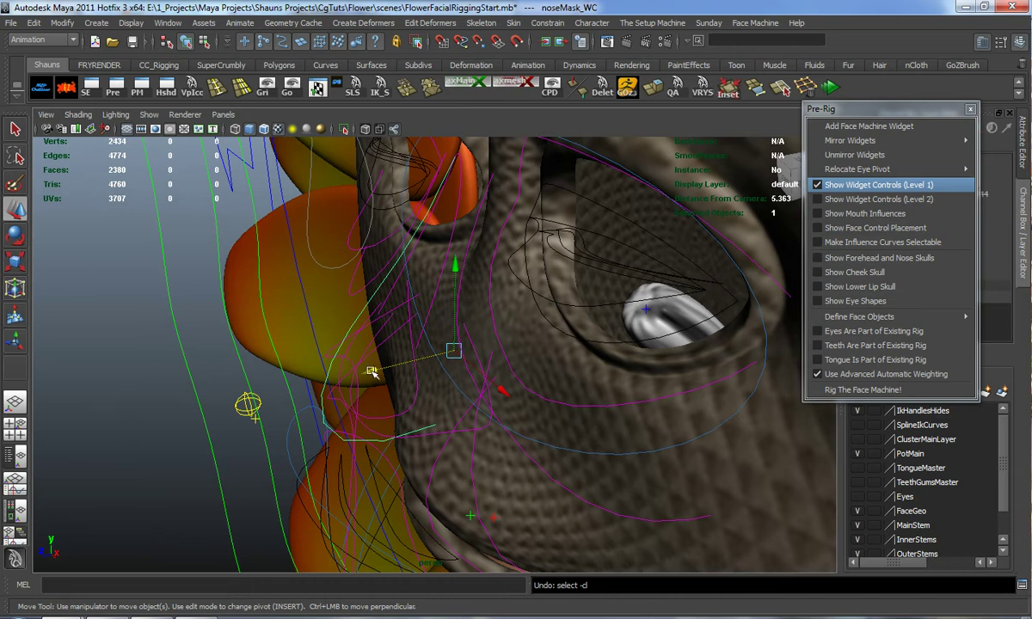
key("r")
mouse_move(356, 377)
left_mouse_down()
mouse_move(419, 368)
mouse_move(342, 373)
left_mouse_up()
key("w")
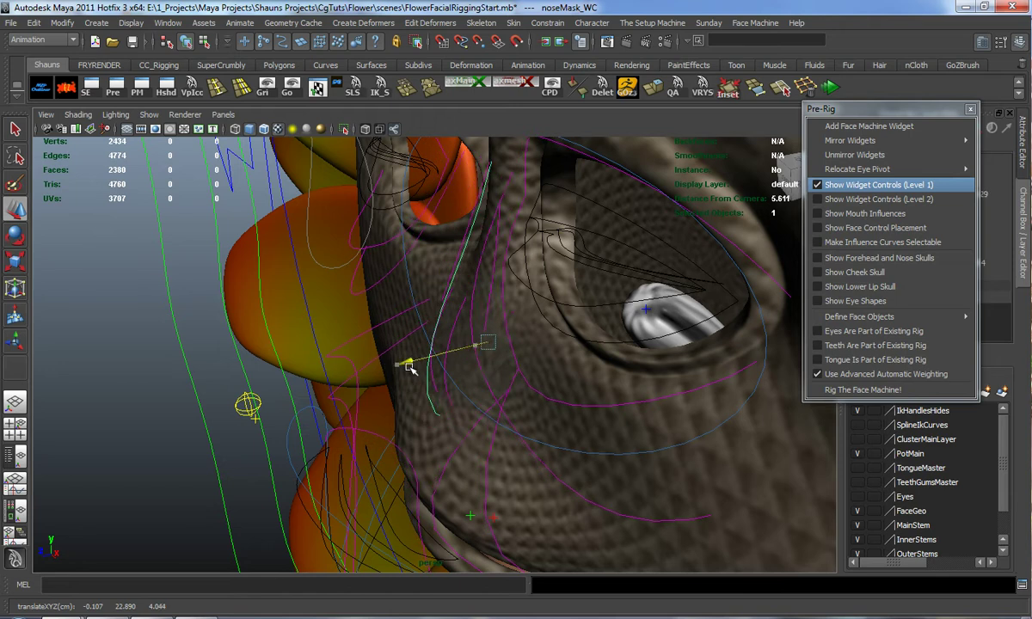
left_click(157, 427)
- Select the mouth mask control and lower it to line its curves up with the lips
left_click_drag(155, 427, 259, 404, "alt")
scroll(261, 404, "down", 5)
middle_click_drag(266, 408, 344, 279, "alt")
scroll(353, 290, "up", 2)
left_click_drag(352, 290, 411, 328, "alt")
scroll(395, 324, "up", 4)
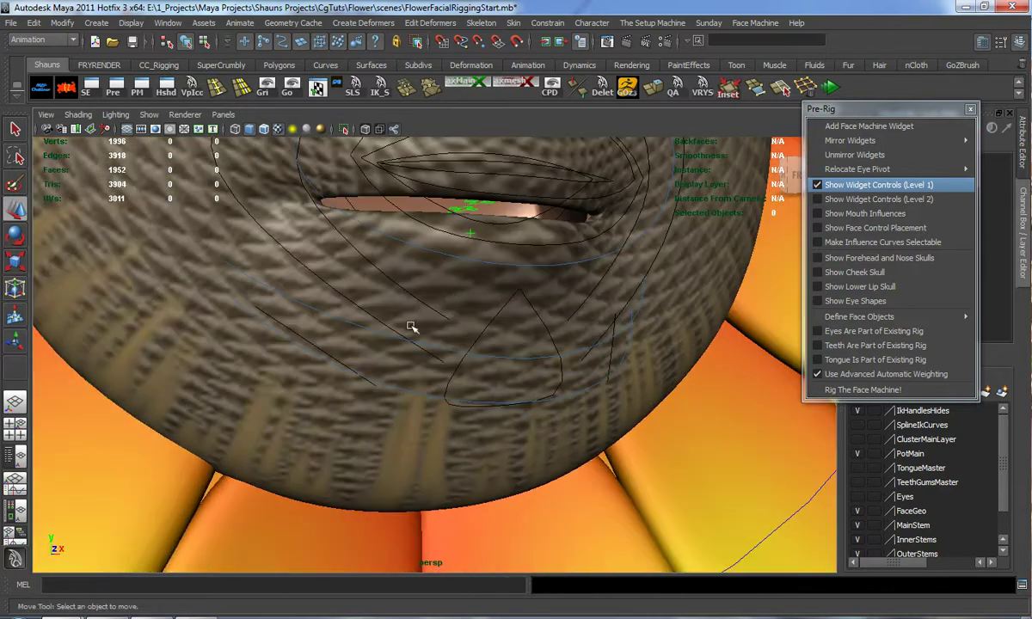
left_click(465, 261)
middle_click_drag(477, 276, 491, 369, "alt")
left_click_drag(491, 368, 488, 336, "alt")
left_click(561, 380)
left_click_drag(508, 183, 507, 206)
mouse_move(483, 247)
left_mouse_down("alt")
mouse_move(489, 238)
mouse_move(576, 244)
mouse_move(497, 248)
left_mouse_up("alt")
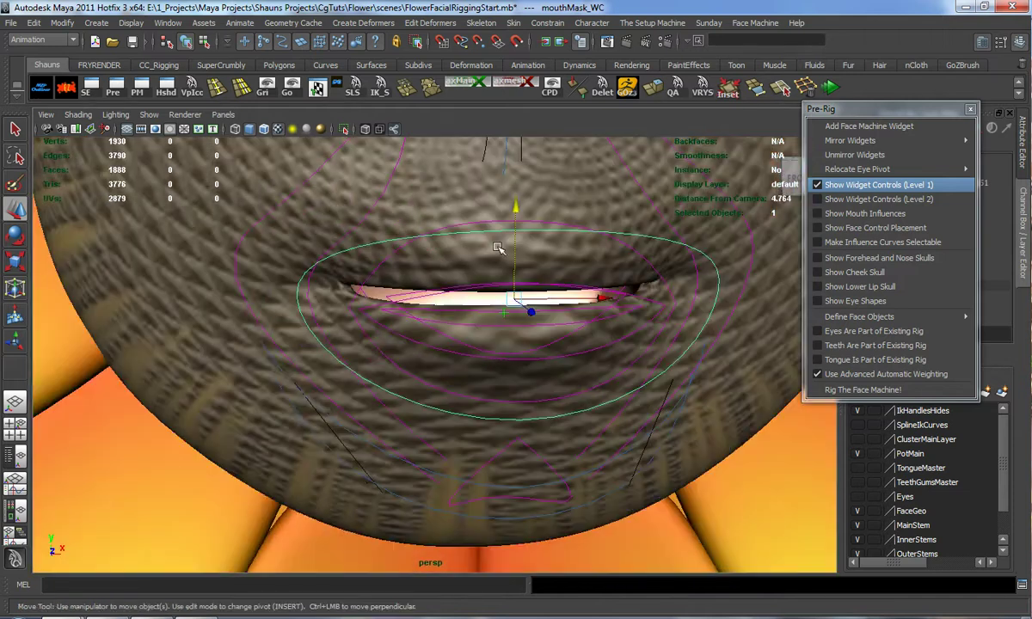
- Scale the mouth mask control wider to match the width of the flower's mouth
key("r")
left_click_drag(639, 296, 665, 298)
left_click_drag(533, 311, 663, 334, "alt")
left_click_drag(633, 295, 663, 300)
left_click_drag(700, 303, 704, 303)
left_click_drag(659, 317, 649, 305, "alt")
- Adjust the mouth mask control in depth so its curves wrap around the lips in side view
key("w")
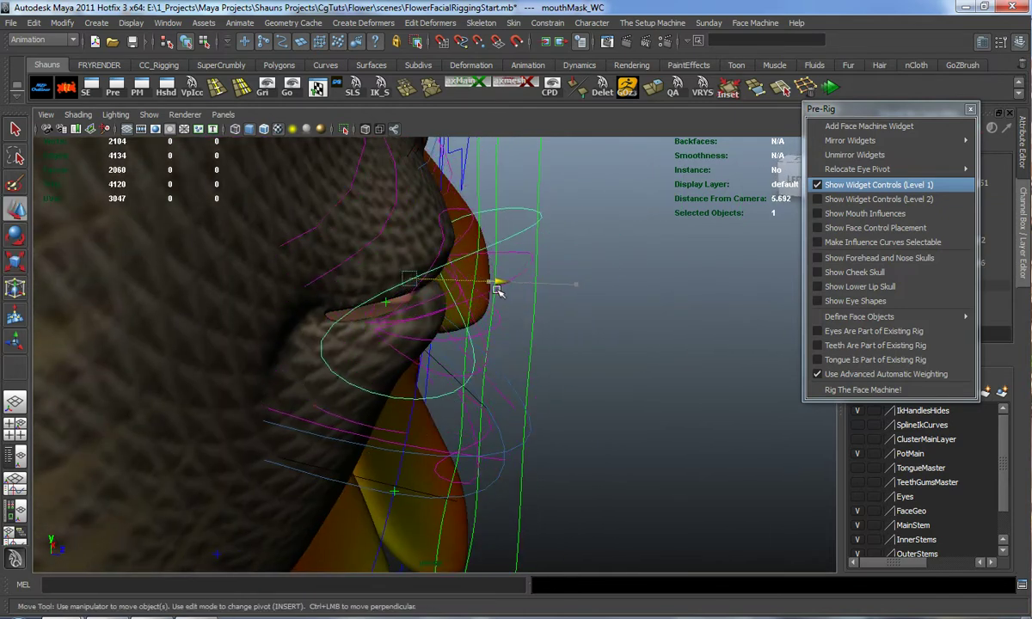
left_click_drag(462, 292, 206, 301)
left_click_drag(488, 309, 675, 306)
left_click_drag(514, 288, 499, 292)
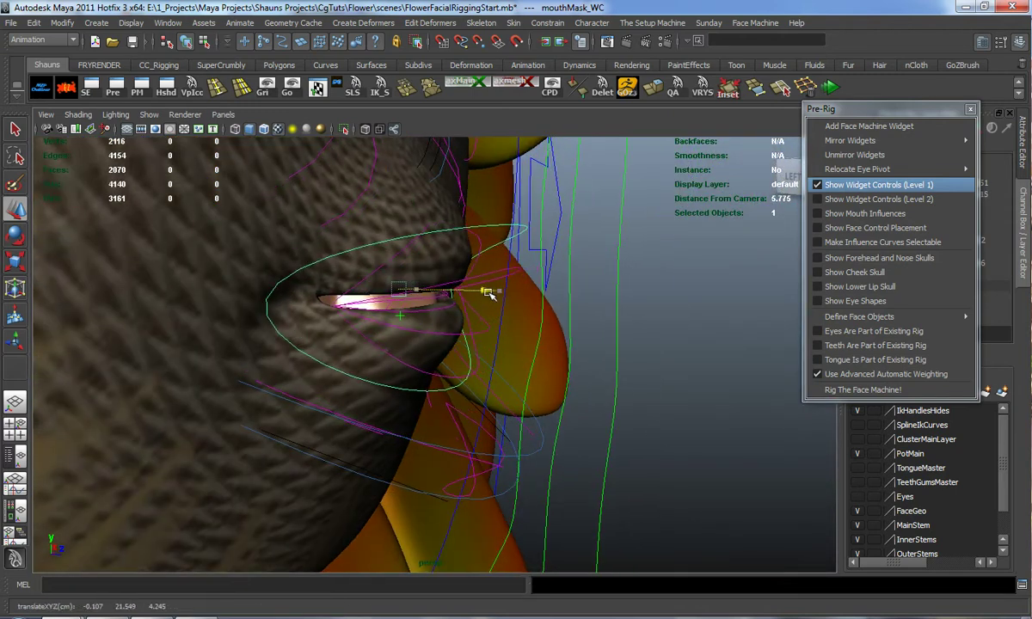
left_click(686, 366)
- Switch the viewport to wireframe and pick out the jaw mask control below the mouth
left_click_drag(687, 366, 574, 362, "alt")
middle_click_drag(540, 368, 544, 283, "alt")
left_click(436, 401)
mouse_move(436, 399)
left_mouse_down("alt")
mouse_move(405, 396)
mouse_move(405, 384)
mouse_move(522, 379)
mouse_move(465, 393)
left_mouse_up("alt")
key("4")
left_click(304, 414, "shift")
left_click_drag(304, 414, 327, 421, "alt")
left_click(293, 407, "shift")
left_click(292, 407, "shift")
left_click(292, 422, "shift")
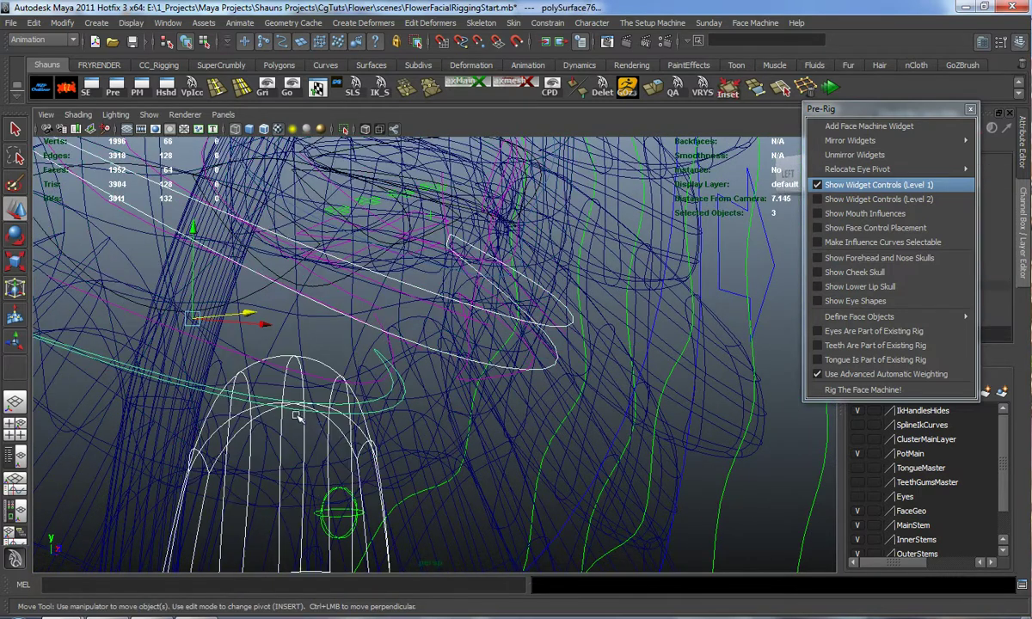
left_click(190, 457, "shift")
- Lower the jaw mask control to Translate Y about -1.707 and return the viewport to shaded display
left_click_drag(384, 445, 312, 453, "alt")
mouse_move(401, 221)
left_mouse_down()
mouse_move(409, 258)
mouse_move(378, 274)
mouse_move(387, 309)
left_mouse_up()
key("5")
left_click(319, 426)
left_click_drag(334, 432, 318, 432, "alt")
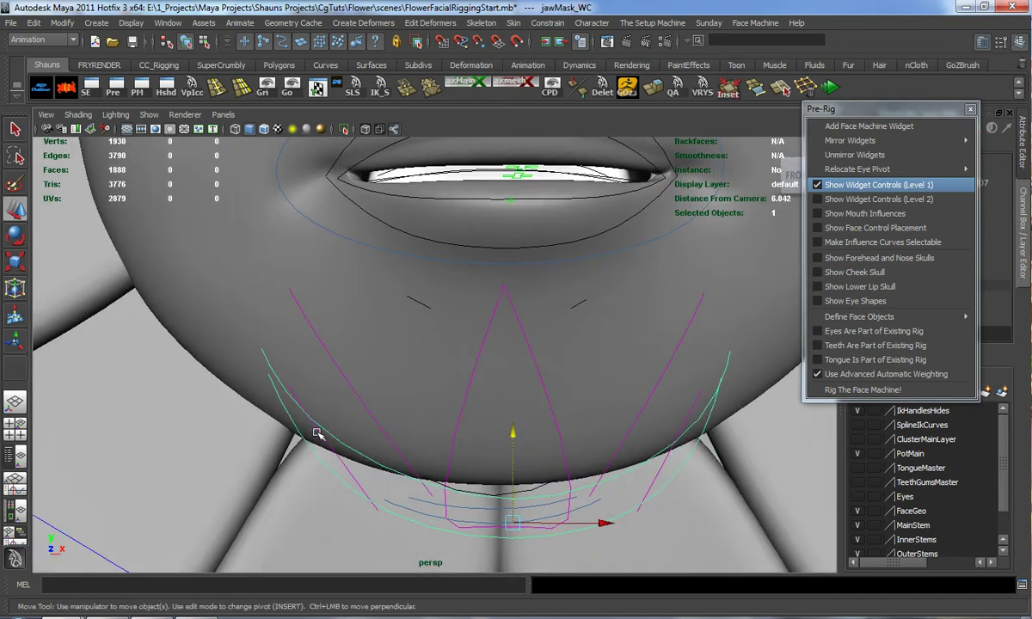
- Clear the Pre-Rig window off the channel values and widen the jaw mask control in X
left_click_drag(832, 112, 1031, 110)
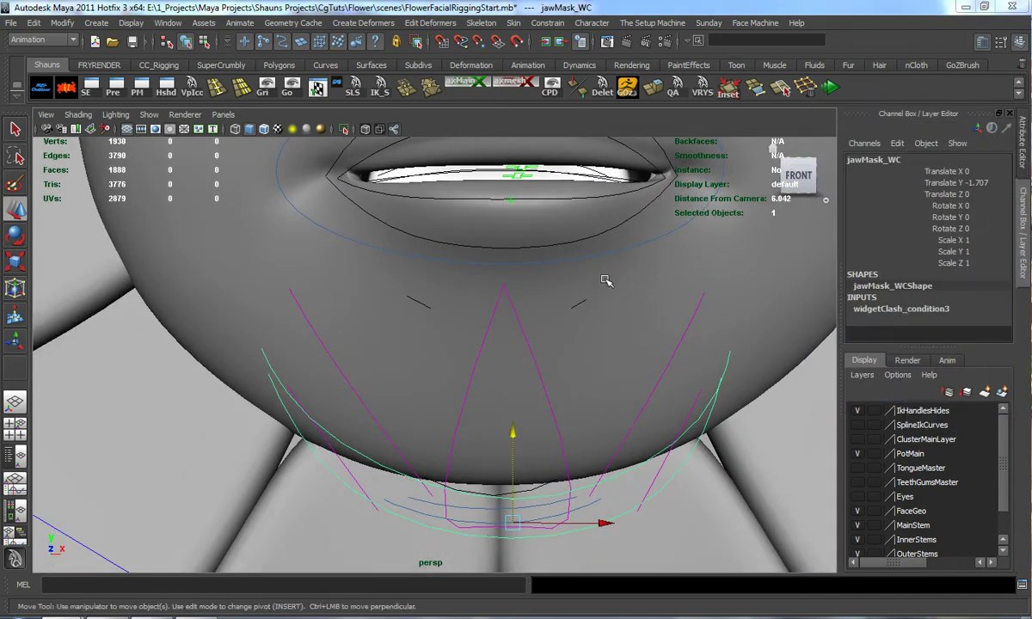
left_click_drag(483, 334, 500, 335, "alt")
key("r")
left_click_drag(636, 529, 714, 527)
left_click_drag(600, 498, 450, 468, "alt")
- Fit the jaw mask control to the chin with Translate X about 0.221, Z about -2.64, Scale X about 1.443 and Scale Z about 0.262
key("w")
left_click_drag(450, 468, 369, 468, "alt")
scroll(441, 466, "down", 3)
left_click_drag(442, 466, 617, 438, "alt")
left_click_drag(470, 425, 482, 430)
left_click_drag(481, 430, 362, 414, "alt")
key("r")
mouse_move(595, 433)
left_mouse_down()
mouse_move(579, 432)
mouse_move(588, 435)
left_mouse_up()
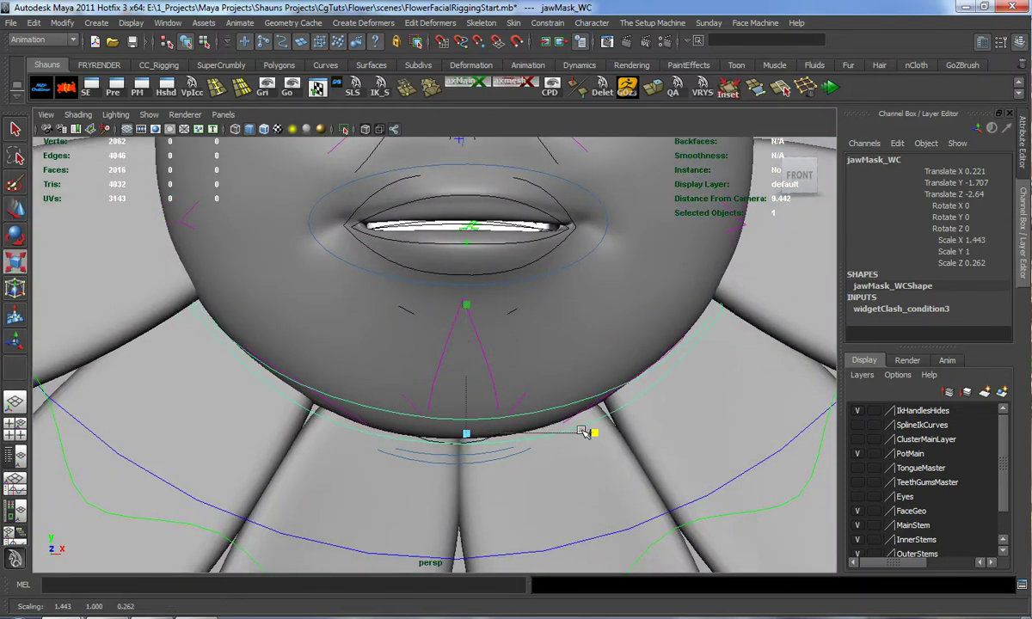
- Overlay the wireframe on the shaded view and lower the neck mask control to Translate Y about -2.709
left_click(263, 129)
middle_click_drag(374, 395, 375, 324, "alt")
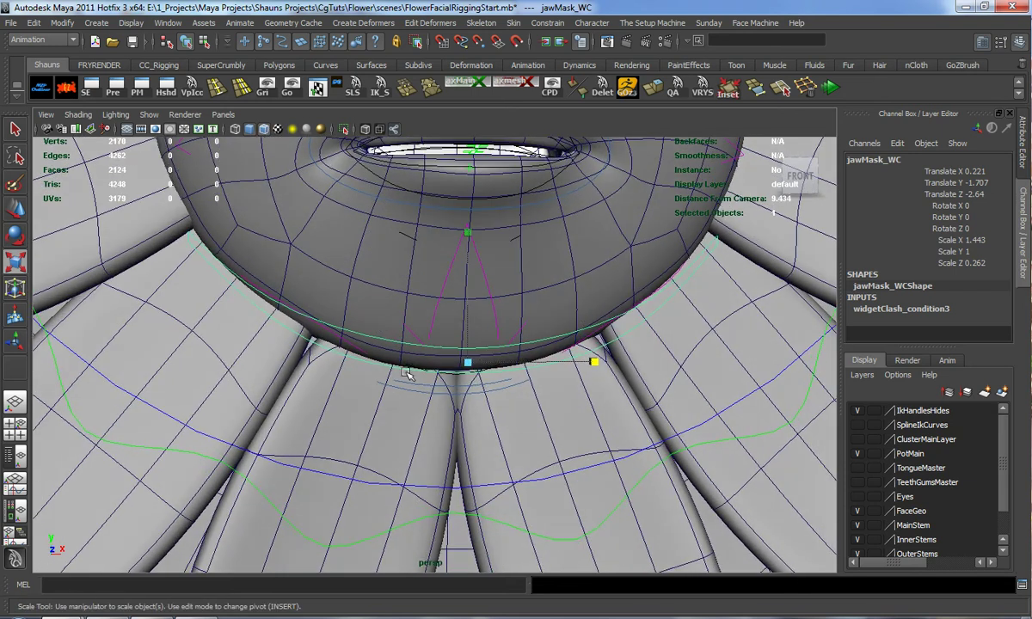
left_click(430, 391)
key("w")
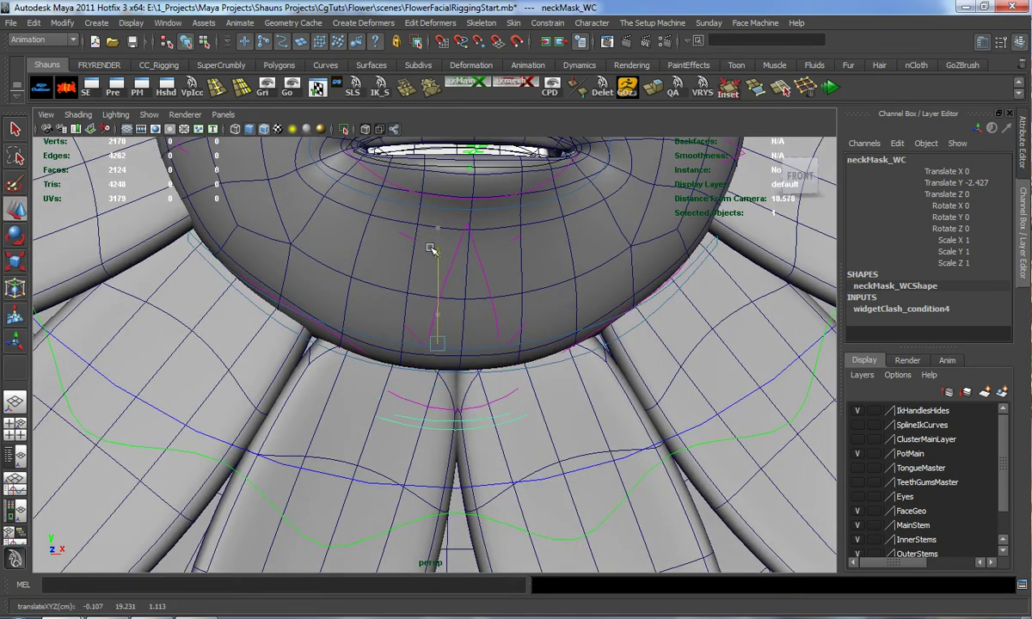
left_click_drag(428, 259, 428, 261)
scroll(440, 277, "down", 7)
scroll(461, 390, "up", 4)
left_click_drag(463, 390, 507, 402, "alt")
scroll(427, 287, "up", 4)
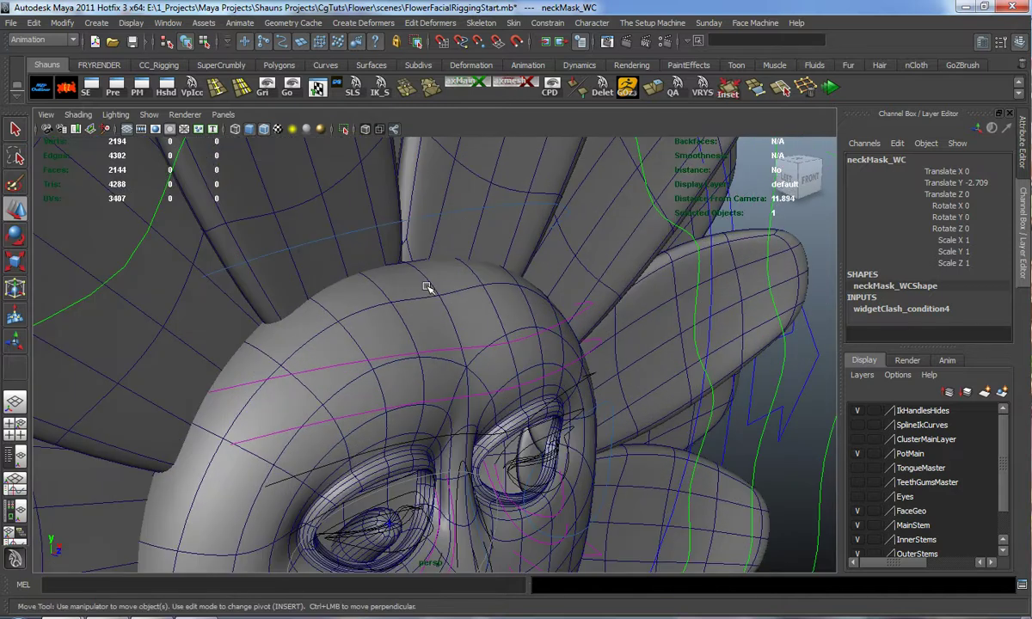
- Reposition the mask control above the forehead to fit the top of the head
left_click(407, 218)
left_click(407, 220)
left_click_drag(314, 198, 365, 245)
mouse_move(293, 317)
left_mouse_down()
mouse_move(259, 315)
mouse_move(288, 320)
left_mouse_up()
- Move the mask control at the side of the head outward and clear the selection
left_click(669, 375)
left_click_drag(669, 375, 398, 371, "alt")
key("ctrl+z")
left_click_drag(675, 350, 725, 351)
left_click(225, 379)
left_click_drag(202, 379, 296, 391, "alt")
scroll(301, 394, "down", 3)
middle_click_drag(387, 430, 358, 324, "alt")
scroll(357, 324, "up", 3)
left_click_drag(358, 324, 384, 342, "alt")
scroll(417, 364, "up", 3)
scroll(456, 344, "down", 4)
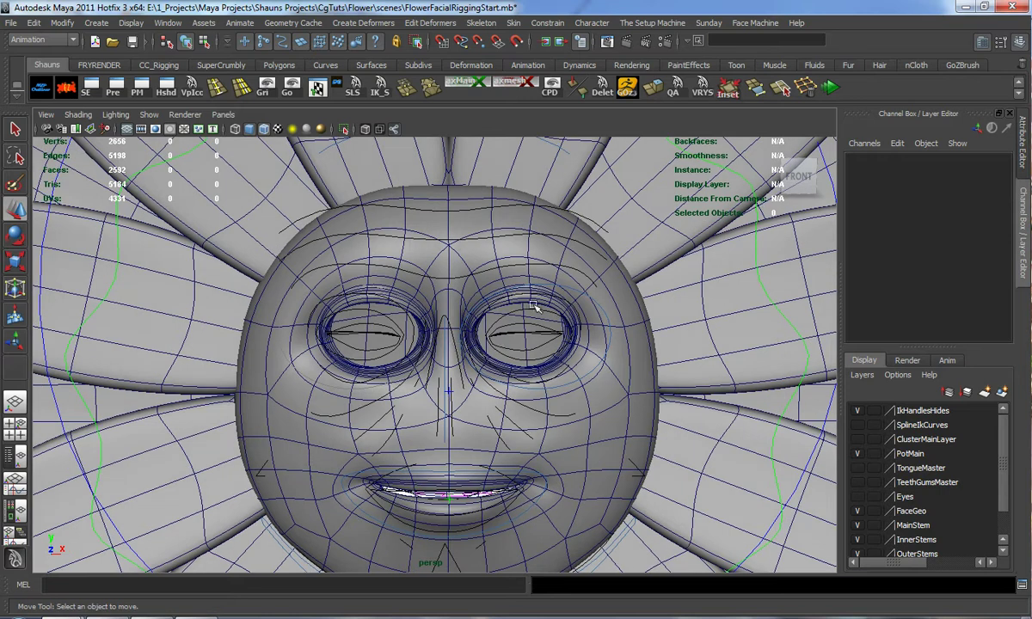
- Bring the Pre-Rig window into view and show the Level 2 widget controls
left_click_drag(1031, 138, 687, 121)
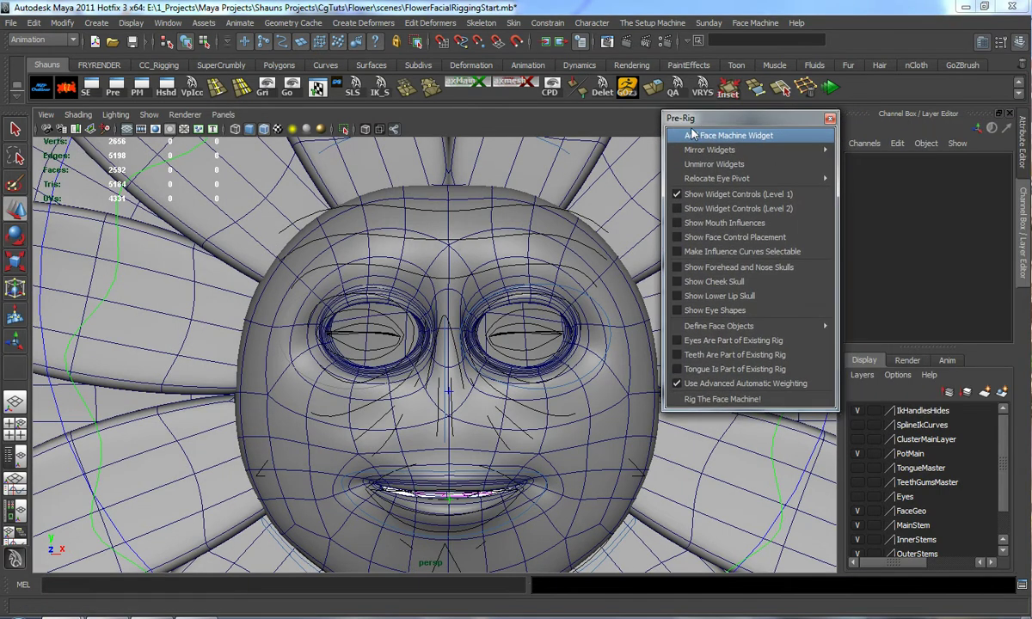
left_click(676, 213)
right_click_drag(460, 345, 511, 358, "alt")
middle_click_drag(511, 358, 439, 338, "alt")
middle_click_drag(465, 284, 459, 312, "alt")
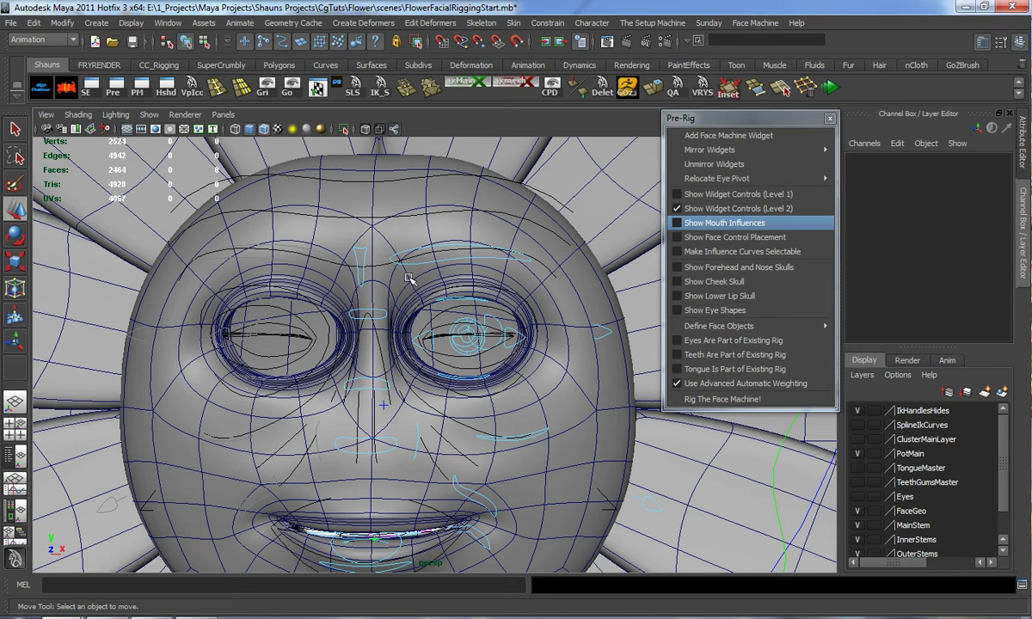
- Move the left outer orbital control to Translate X about 0.332 and clear the Pre-Rig window off the viewport
left_click(605, 333)
left_click_drag(644, 335, 661, 335)
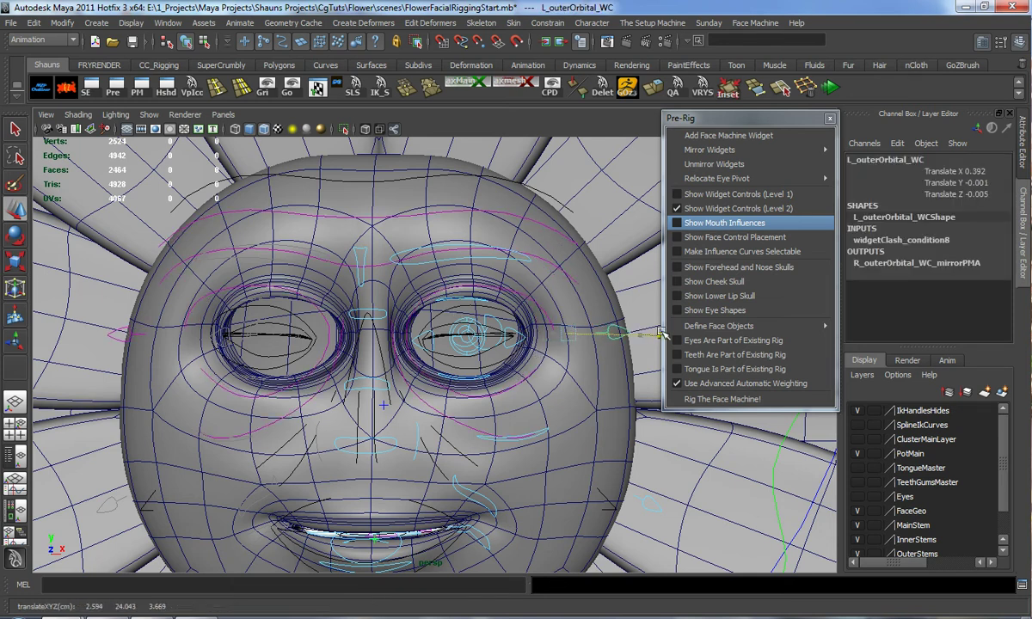
middle_click_drag(466, 420, 497, 332, "alt")
left_click_drag(497, 332, 500, 327, "alt")
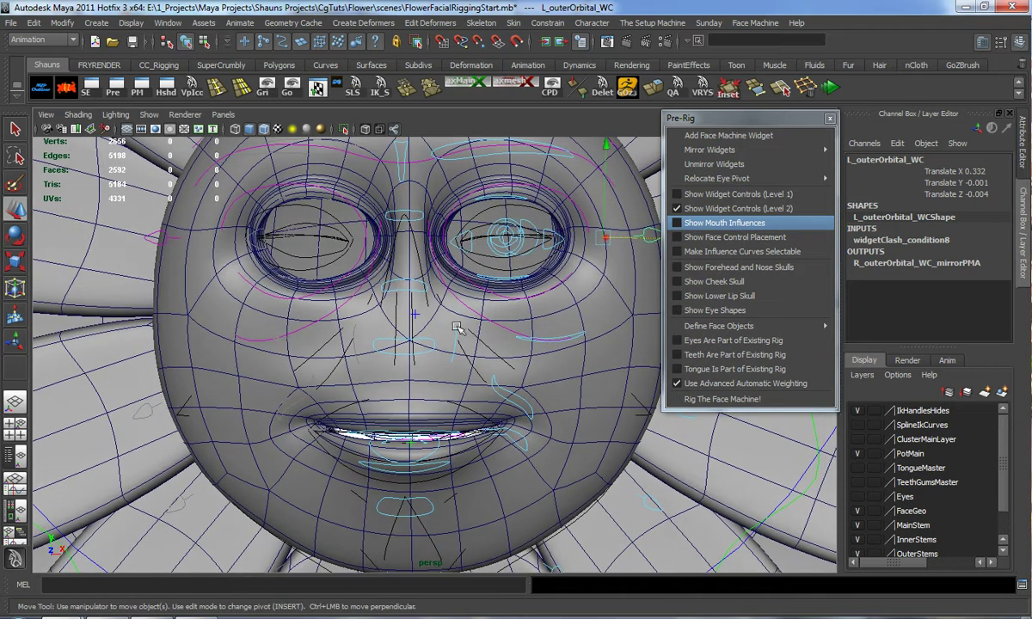
left_click_drag(699, 119, 1031, 107)
- Expose the eyeballs by hiding the FaceGeo layer and displaying the Eyes layer as a template
middle_click_drag(434, 249, 445, 321, "alt")
right_click_drag(445, 321, 482, 317, "alt")
middle_click_drag(483, 317, 340, 399, "alt")
right_click_drag(340, 399, 391, 395, "alt")
mouse_move(391, 395)
left_mouse_down("alt")
mouse_move(417, 398)
mouse_move(384, 394)
left_mouse_up("alt")
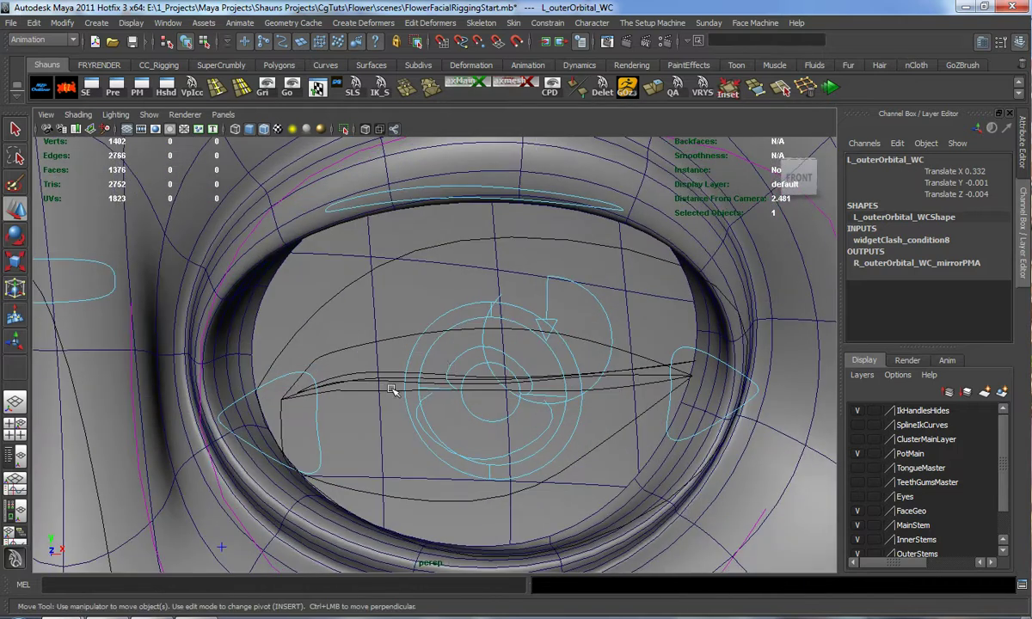
middle_click_drag(434, 368, 379, 374, "alt")
left_click_drag(379, 374, 569, 405, "alt")
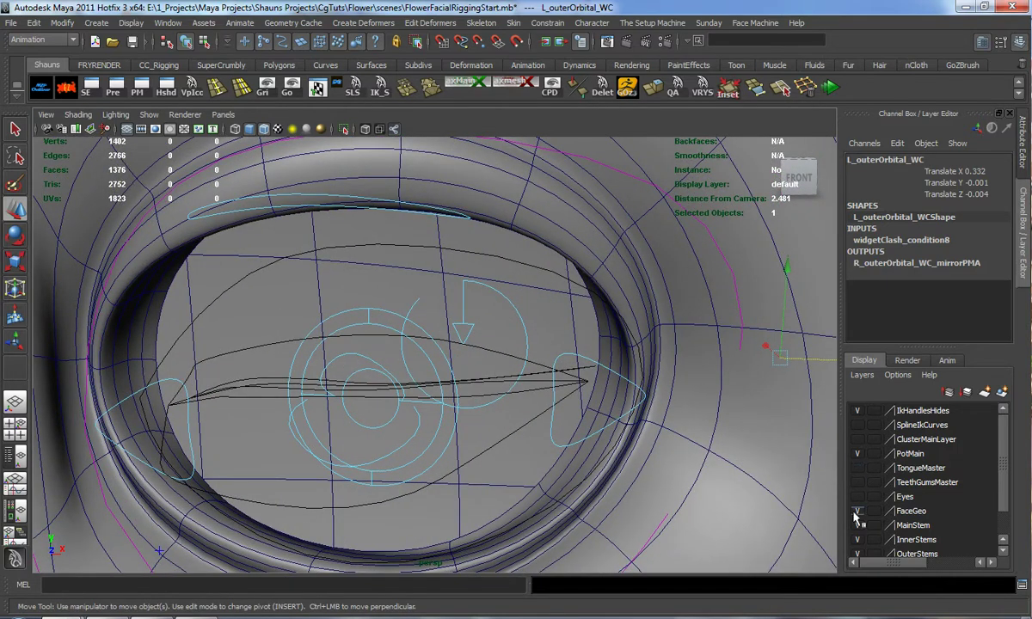
left_click(857, 513)
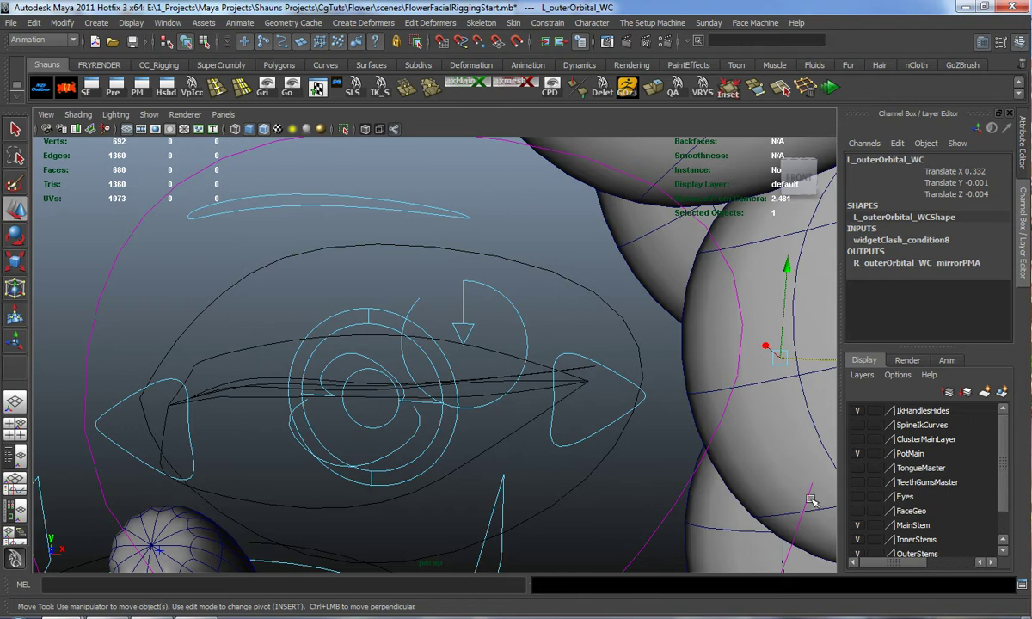
left_click(857, 498)
middle_click_drag(519, 342, 531, 418, "alt")
left_click_drag(509, 417, 207, 420, "alt")
scroll(449, 429, "down", 5)
middle_click_drag(452, 431, 341, 301, "alt")
left_click_drag(393, 352, 438, 360, "alt")
left_click(874, 497)
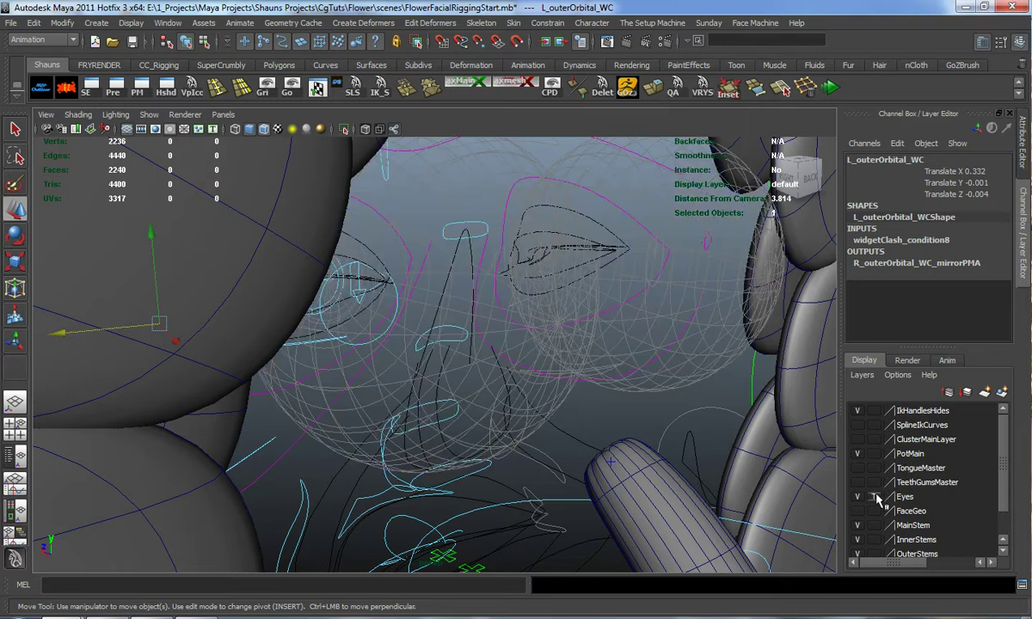
- Select the left eye pivot control and switch the Eyes layer to reference display
left_click_drag(635, 431, 635, 347, "alt")
left_click(358, 338)
middle_click_drag(531, 303, 530, 333, "alt")
left_click_drag(509, 354, 519, 323, "alt")
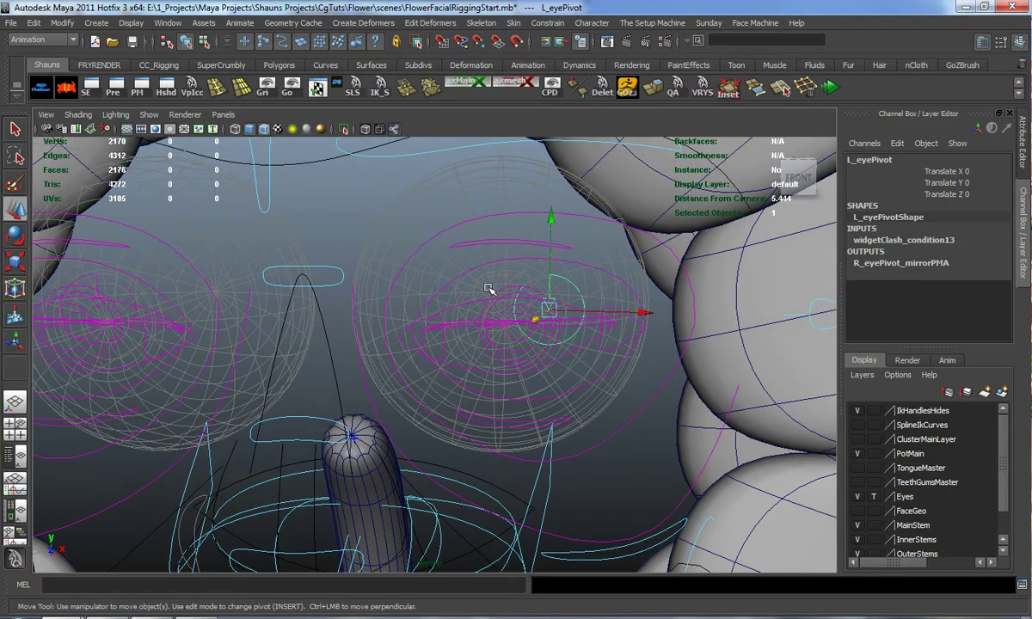
left_click_drag(487, 289, 209, 298, "alt")
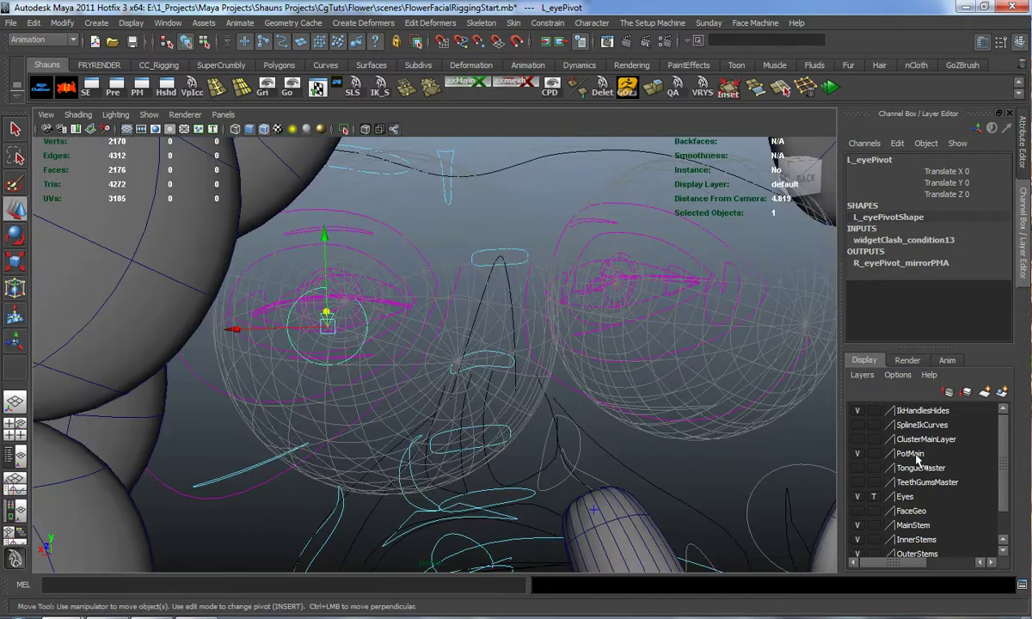
left_click(872, 499)
- Move the left eye pivot back into the eyeball at Translate Y about 0.034 and Z about -1.758
mouse_move(519, 402)
left_mouse_down("alt")
mouse_move(534, 403)
mouse_move(518, 407)
mouse_move(482, 372)
left_mouse_up("alt")
left_click_drag(412, 403, 689, 394, "alt")
key("e")
left_click_drag(529, 333, 509, 329, "alt")
key("w")
mouse_move(583, 306)
left_mouse_down()
mouse_move(605, 311)
mouse_move(484, 306)
mouse_move(576, 314)
left_mouse_up()
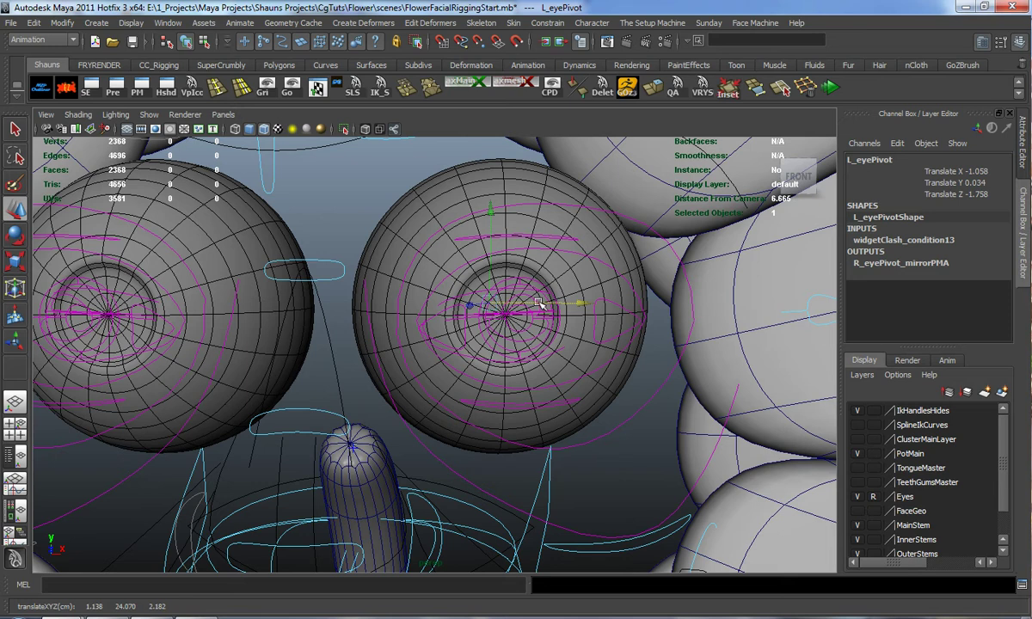
left_click_drag(577, 304, 539, 316)
key("ctrl+z")
- Align the left eye pivot with the eyeball's rear pole at Translate X about -1.032 and clear the selection
left_click_drag(624, 409, 283, 415, "alt")
left_click_drag(276, 336, 278, 338)
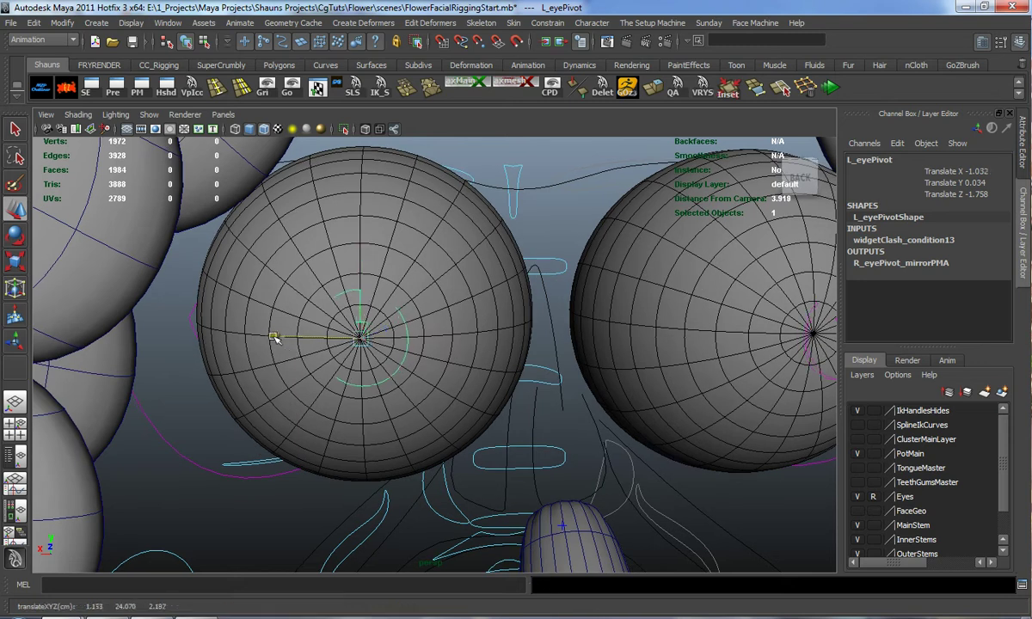
key("ctrl+z")
key("v")
left_click_drag(364, 341, 685, 364)
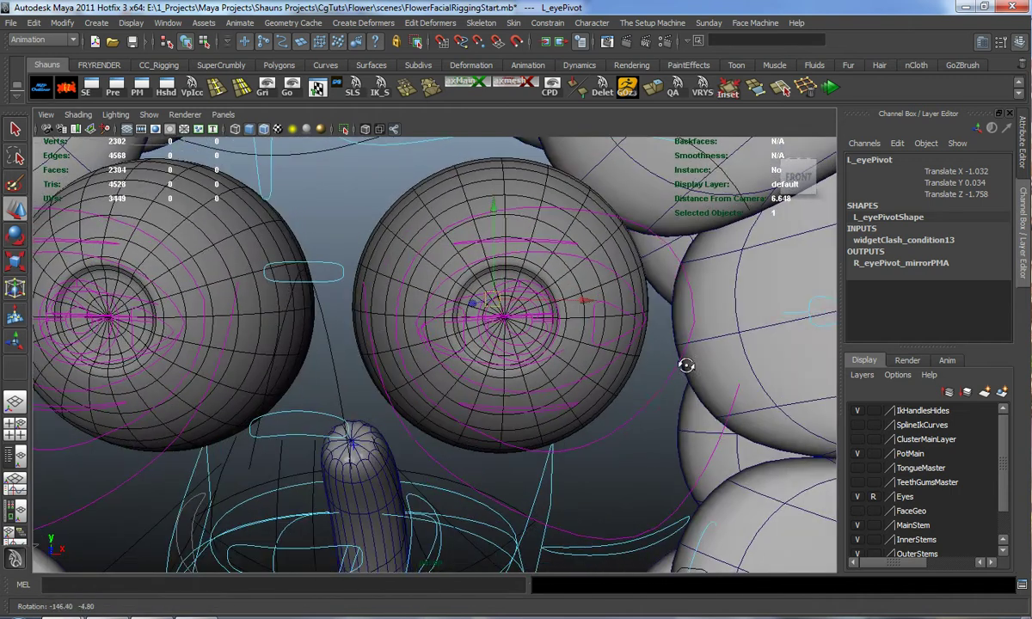
left_click(647, 434)
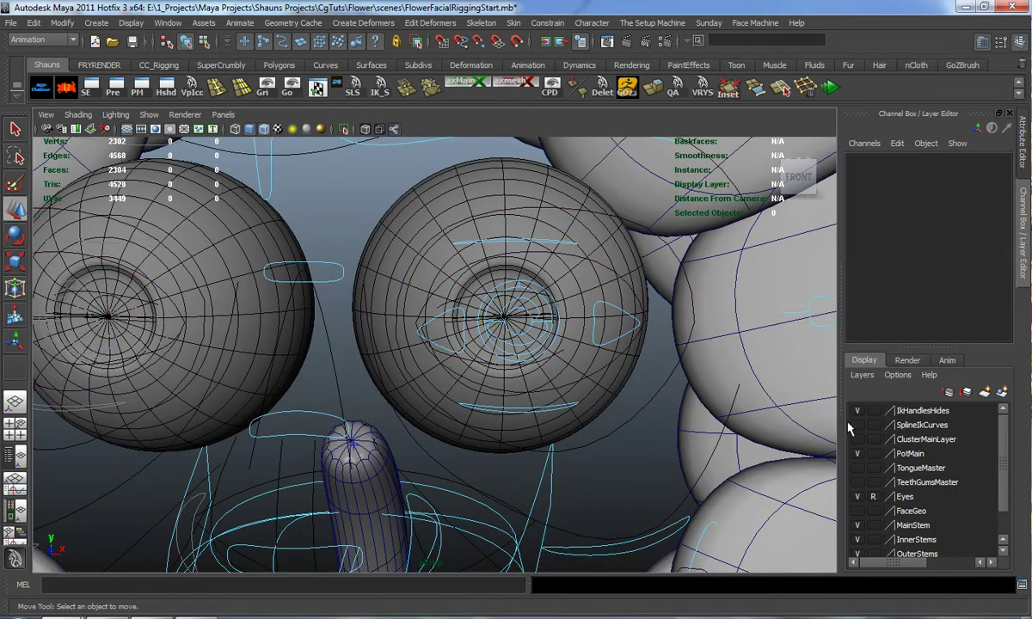
- Display the FaceGeo layer again around the referenced eyeballs
left_click(873, 497)
left_click(873, 497)
left_click(857, 510)
scroll(628, 421, "up", 4)
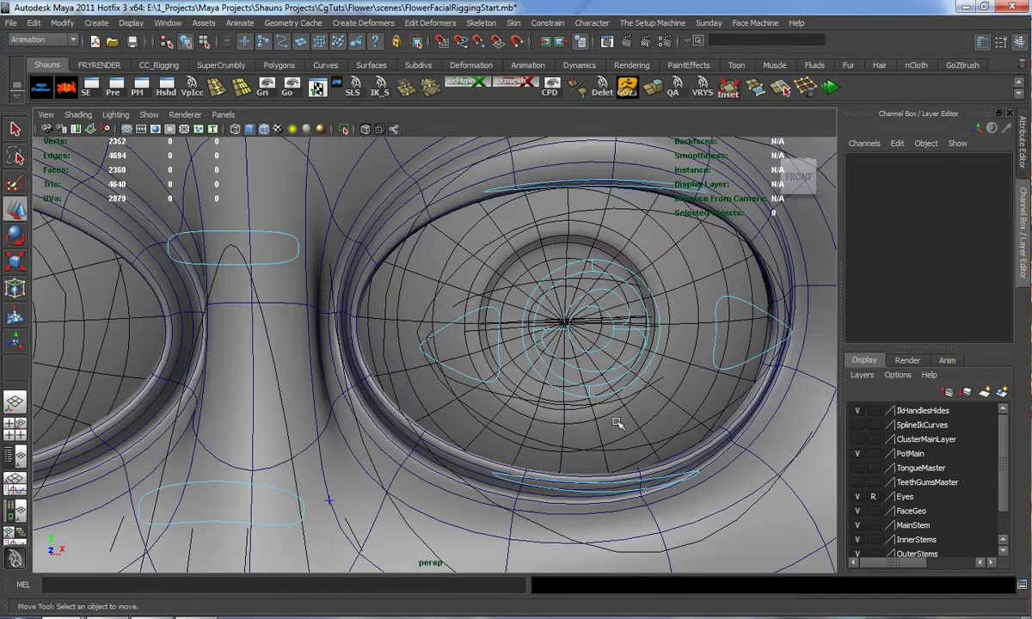
- Move the left inner eye control to the eye's inner corner at Translate X about -0.823, Y 0.015 and Z -0.432
left_click(496, 354)
left_click_drag(512, 337, 478, 396)
left_click_drag(526, 447, 365, 374)
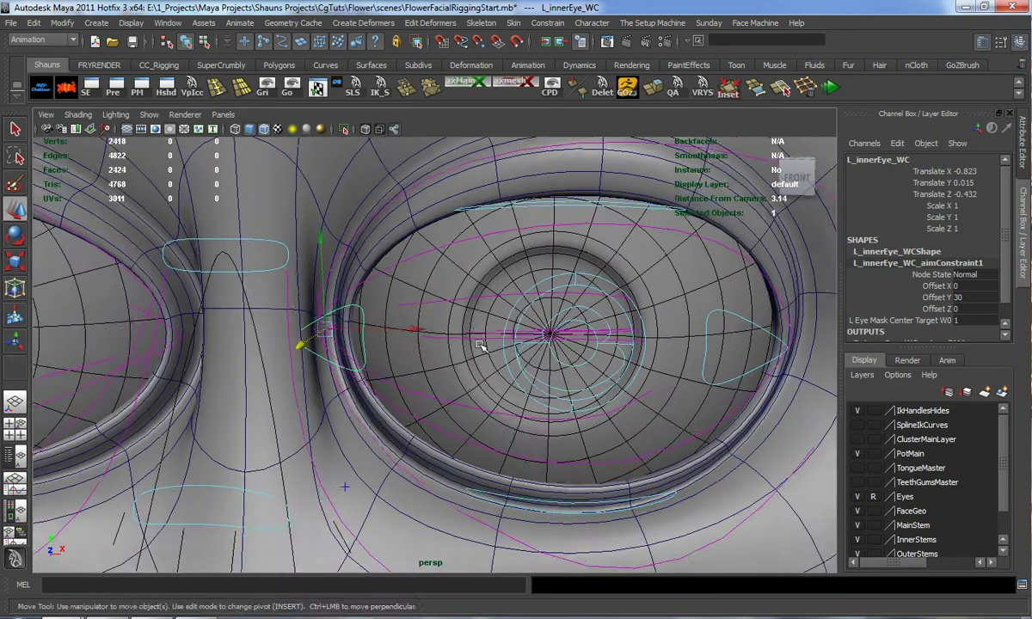
- Raise the left brow control and shift it slightly outward along the brow ridge
scroll(479, 346, "down", 4)
middle_click_drag(495, 336, 495, 405, "alt")
left_click_drag(495, 405, 507, 358, "alt")
left_click(471, 273)
scroll(483, 280, "down", 2)
middle_click_drag(491, 286, 530, 324, "alt")
left_click_drag(534, 232, 539, 209)
middle_click_drag(505, 255, 589, 228, "alt")
left_click_drag(541, 267, 612, 321, "alt")
left_click_drag(754, 278, 508, 304)
- Position the central brow control between the eyes at Translate X about 0.073, Y -0.5 and Z 0.071
left_click(519, 276)
left_click_drag(495, 229, 455, 279)
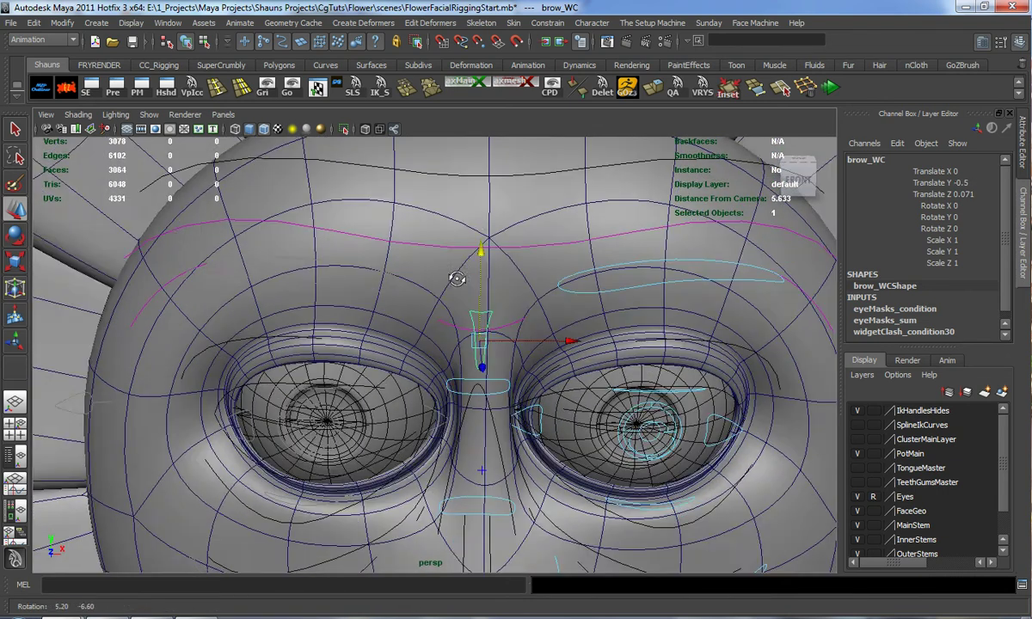
scroll(509, 350, "up", 4)
left_click_drag(618, 327, 633, 326)
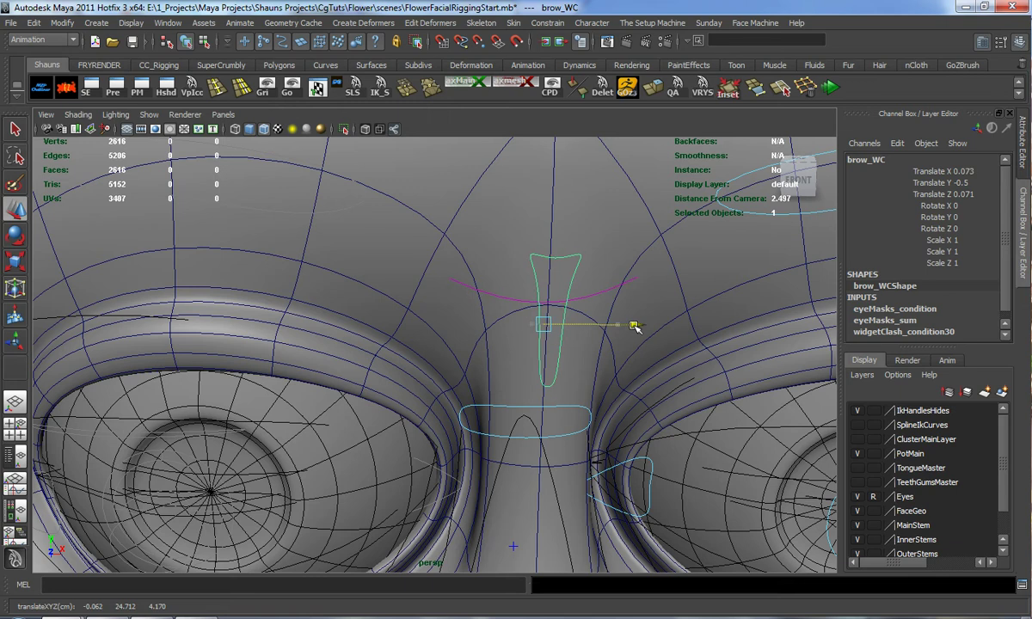
- Fit the upper nose control to the nose bridge with Translate X about 0.096, Y -0.193 and Scale X 0.606
scroll(612, 404, "down", 4)
middle_click_drag(592, 363, 564, 266, "alt")
left_click(519, 307)
left_click_drag(521, 334, 570, 301, "alt")
key("r")
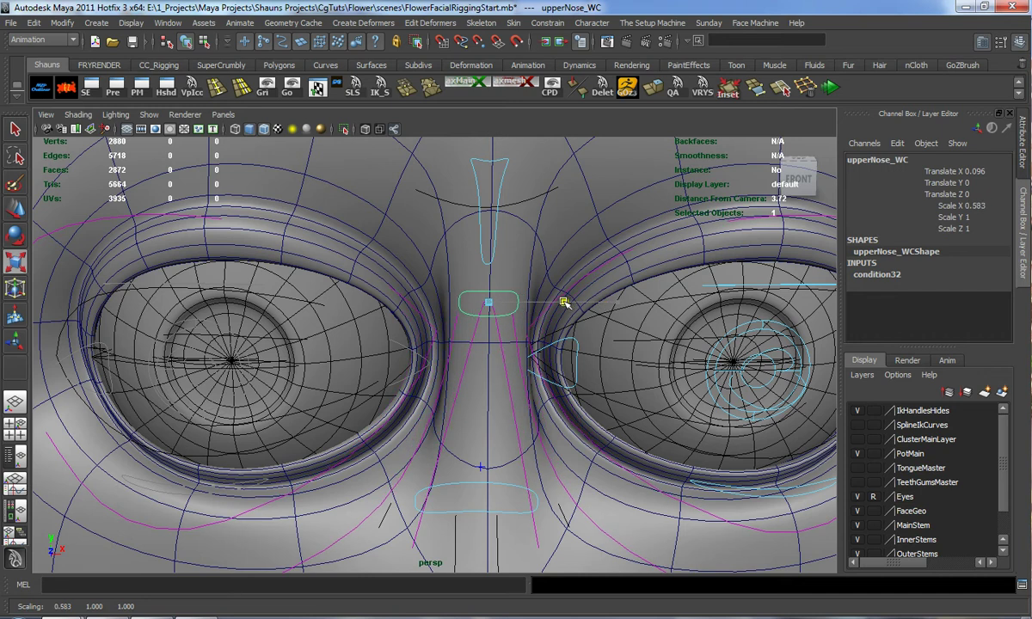
key("w")
left_click_drag(491, 219, 488, 246)
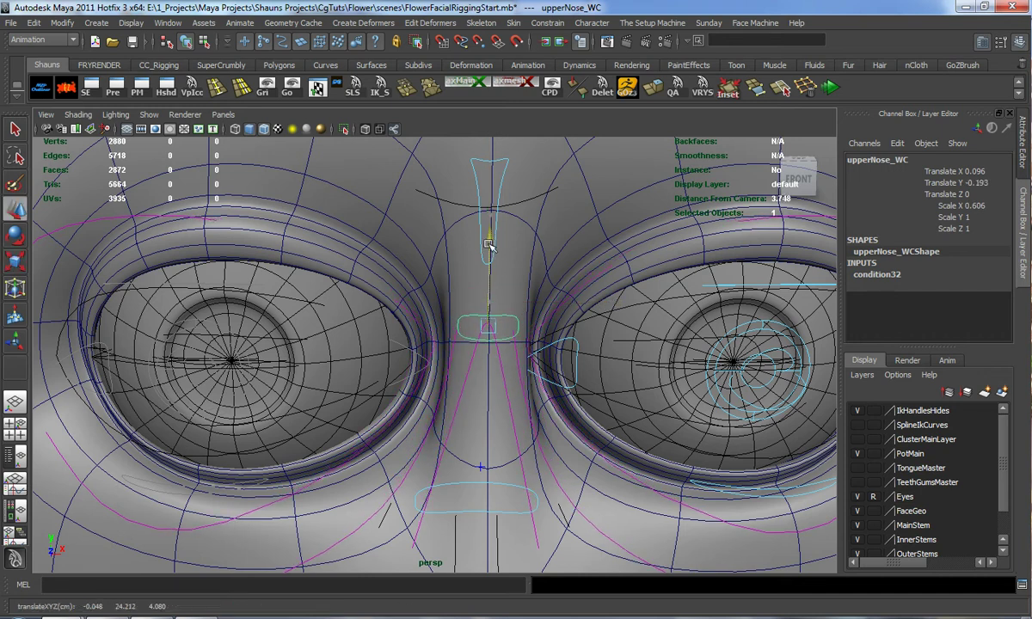
- Place the left lower eye control below the eye rim at Translate X about -0.09, Y -0.799 and Z -0.241
right_click_drag(514, 360, 469, 352, "alt")
middle_click_drag(469, 353, 471, 245, "alt")
middle_click_drag(680, 309, 526, 344, "alt")
left_click_drag(526, 344, 493, 342, "alt")
right_click_drag(494, 342, 501, 333, "alt")
left_click_drag(500, 333, 511, 303, "alt")
left_click(450, 341)
left_click_drag(451, 345, 499, 347, "alt")
left_click_drag(495, 277, 320, 366)
left_click_drag(256, 454, 265, 449)
left_click_drag(265, 449, 371, 433, "alt")
left_click_drag(441, 316, 441, 334)
- Position the left cheekbone control on the cheek at Translate X about 0.044, Y -0.231 and Z 0.05
middle_click_drag(513, 411, 482, 296, "alt")
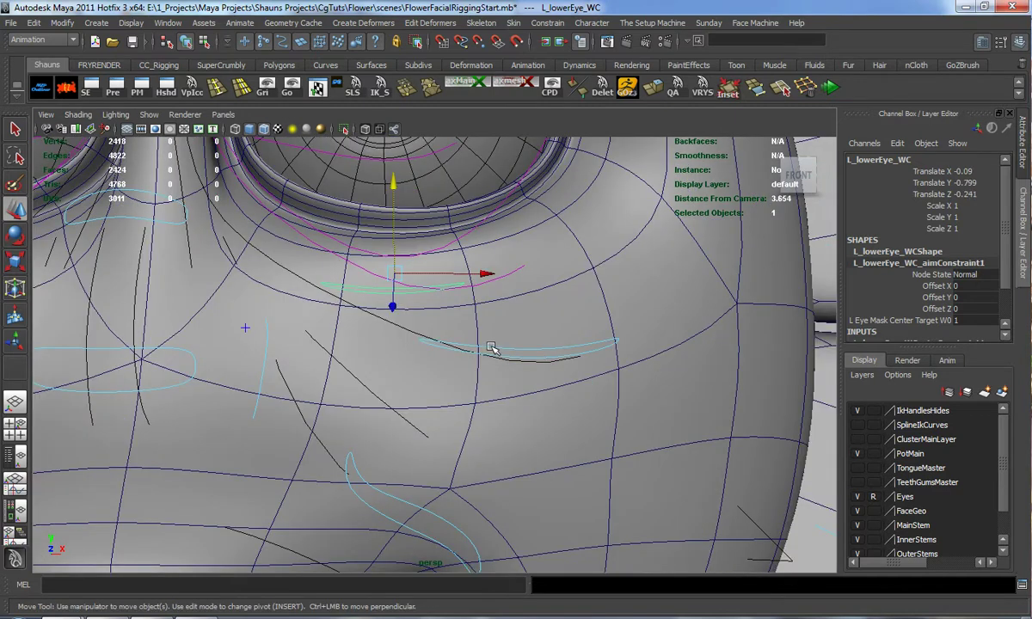
left_click(491, 348)
left_click_drag(493, 350, 502, 384, "alt")
left_click_drag(568, 387, 575, 393)
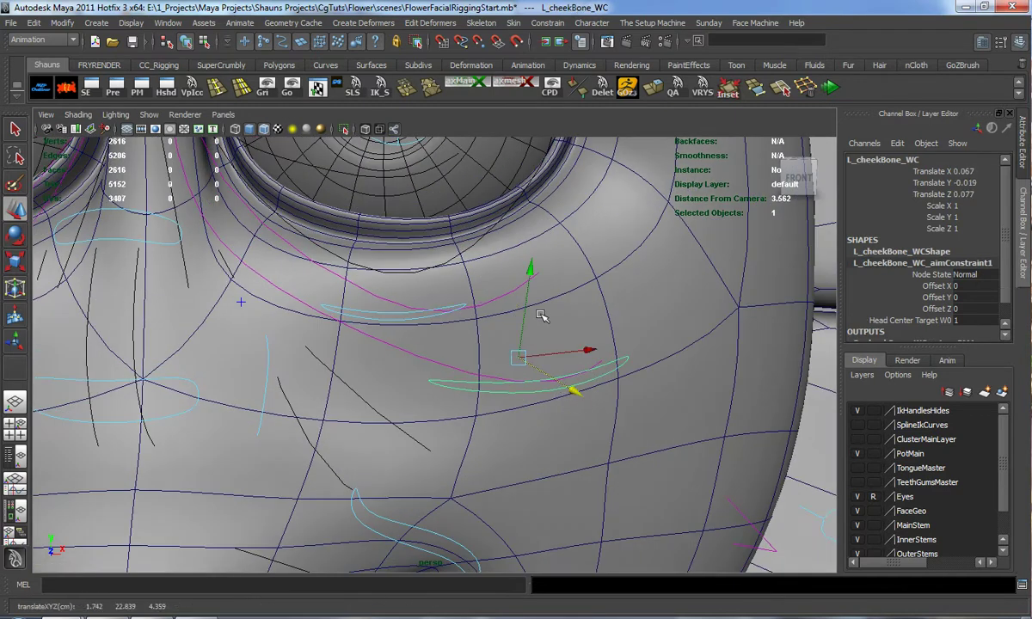
left_click_drag(525, 282, 556, 302)
- Pick out the left lower lid control in wireframe, return to shaded display and lower the control toward the lower eye rim
middle_click_drag(556, 302, 574, 402, "alt")
key("4")
scroll(518, 381, "up", 3)
mouse_move(504, 384)
left_mouse_down("alt")
mouse_move(470, 397)
mouse_move(479, 384)
left_mouse_up("alt")
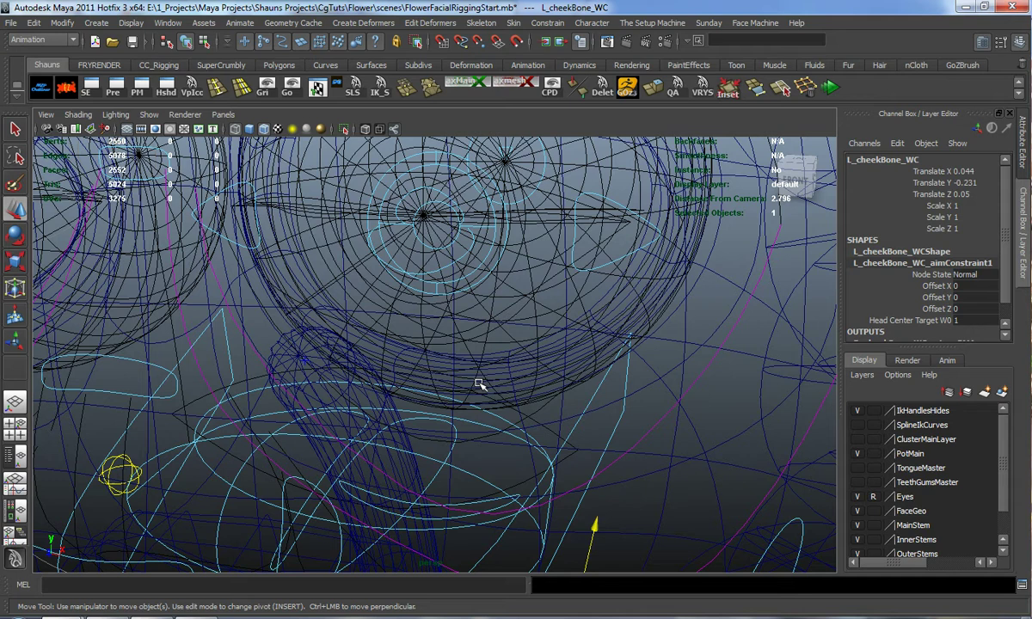
left_click(432, 273)
mouse_move(431, 292)
left_mouse_down("alt")
mouse_move(484, 295)
mouse_move(452, 306)
left_mouse_up("alt")
key("5")
middle_click_drag(498, 273, 493, 310, "alt")
left_click_drag(493, 182, 494, 217)
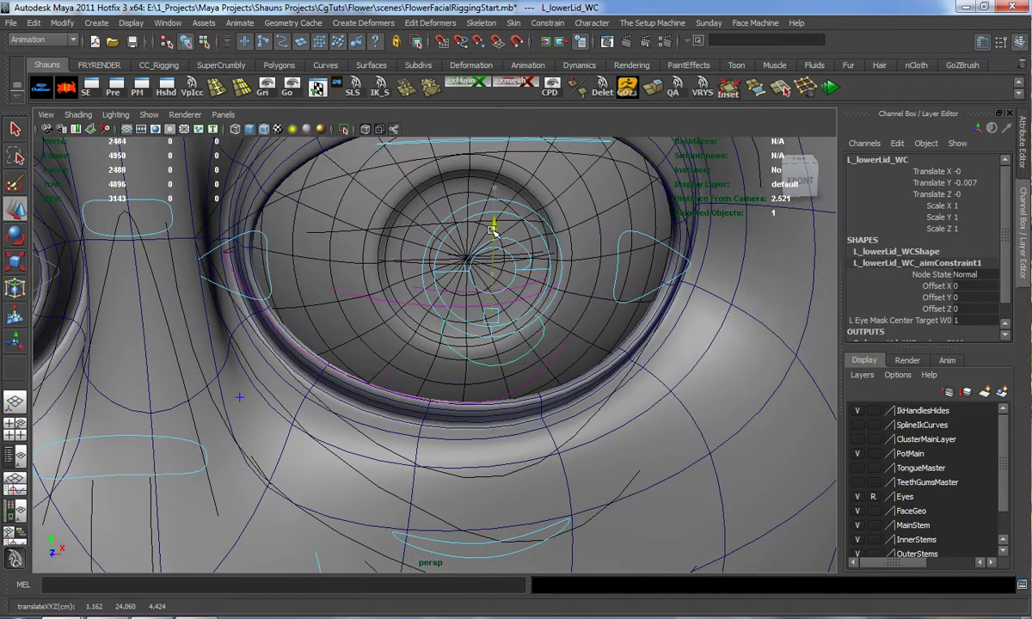
left_click_drag(485, 311, 479, 325)
- Fit the left lower lid control with Translate X about 0.005, Y -0.996, Z 0.026, Scale Y 0.705 and Scale Z 1.401
left_click_drag(464, 341, 639, 473, "alt")
key("r")
left_click_drag(681, 505, 723, 525)
left_click_drag(630, 490, 563, 443, "alt")
key("w")
left_click_drag(507, 258, 502, 271)
mouse_move(488, 320)
left_mouse_down("alt")
mouse_move(518, 327)
mouse_move(497, 327)
left_mouse_up("alt")
key("r")
left_click_drag(527, 240, 602, 267)
key("w")
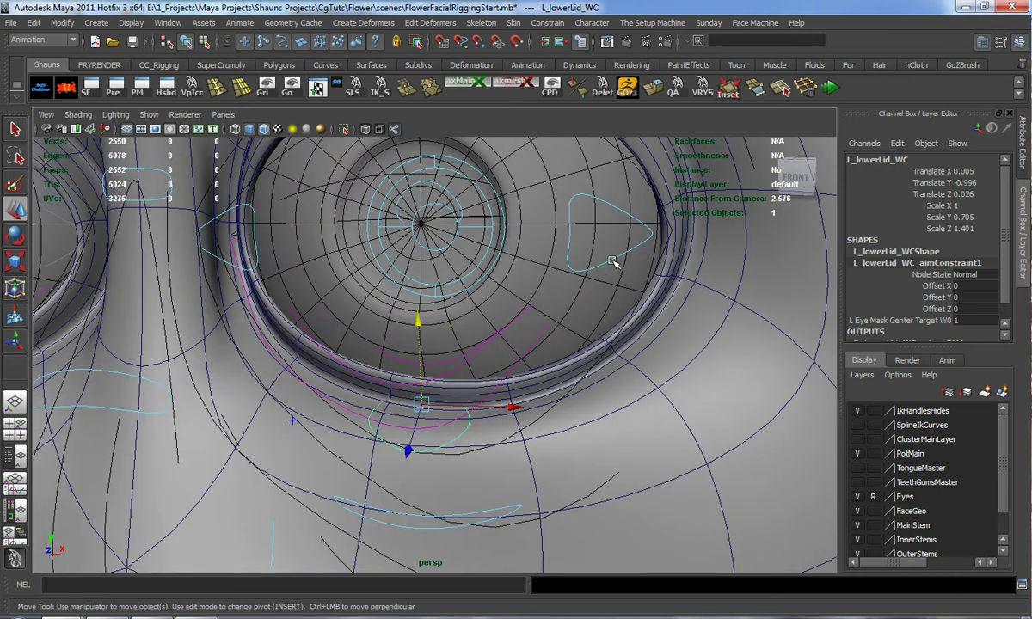
- Move the left outer eye control onto the face surface at the eye's outer corner
left_click(613, 261)
right_click_drag(613, 262, 576, 325, "alt")
middle_click_drag(576, 325, 526, 364, "alt")
left_click_drag(525, 363, 513, 371, "alt")
left_click_drag(557, 341, 618, 348)
left_click_drag(618, 348, 523, 364, "alt")
left_click_drag(299, 357, 327, 374)
key("r")
key("w")
left_click_drag(616, 344, 651, 361)
left_click_drag(575, 246, 575, 239)
- Place the left upper eye control above the upper eye rim at Translate X about -0.376, Y 0.693 and Z 0.071
middle_click_drag(540, 255, 629, 345, "alt")
left_click_drag(628, 345, 497, 337, "alt")
left_click(450, 304)
middle_click_drag(440, 322, 487, 378, "alt")
left_click_drag(486, 378, 504, 340, "alt")
left_click_drag(527, 260, 526, 137)
middle_click_drag(530, 164, 539, 203, "alt")
left_click_drag(621, 263, 553, 264)
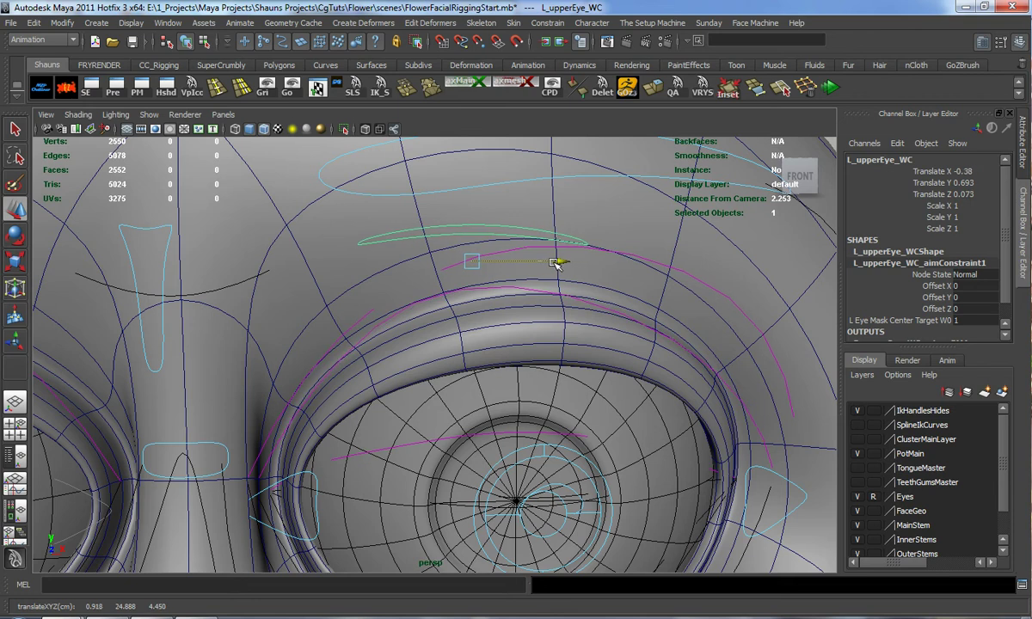
- Move the left upper lid control up above the eyeball to Translate X about 0.032, Y 0.887 and Z 0.103
middle_click_drag(585, 320, 569, 231, "alt")
left_click_drag(549, 337, 529, 311, "alt")
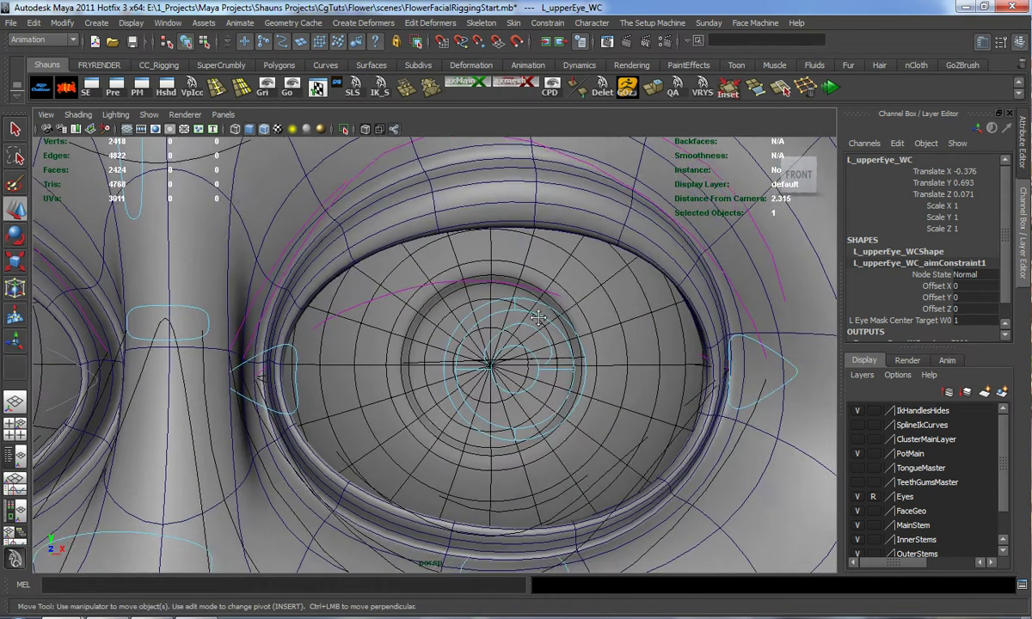
right_click_drag(507, 322, 536, 333, "alt")
left_click_drag(535, 332, 566, 322, "alt")
left_click(582, 291)
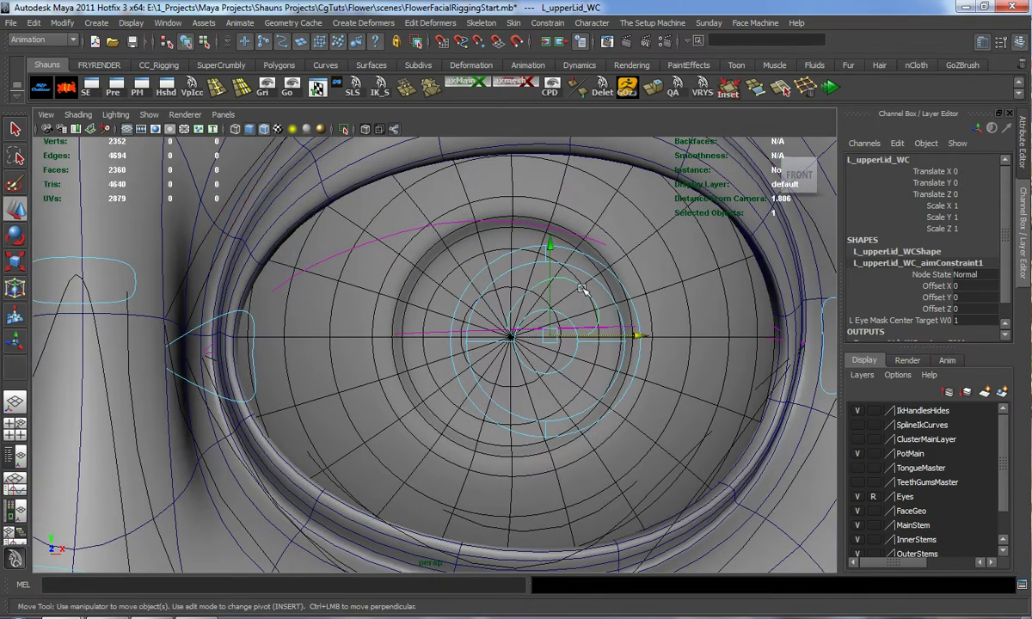
middle_click_drag(585, 291, 581, 338, "alt")
scroll(581, 344, "down", 2)
left_click_drag(520, 304, 512, 135)
- Scale the left upper lid control to about 1.453 in Y and 1.747 in Z
key("r")
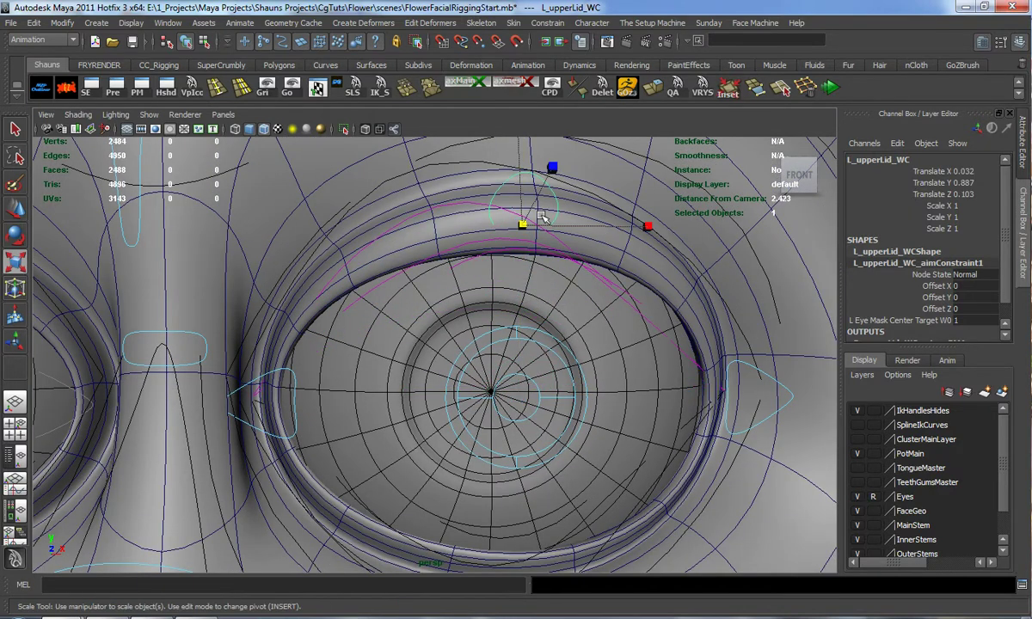
middle_click_drag(539, 212, 536, 273, "alt")
left_click_drag(511, 162, 509, 154)
left_click_drag(504, 116, 505, 119)
- Seat the left upper lid control on the upper lid surface, raising it to Translate Y about 0.969
key("w")
left_click_drag(607, 288, 845, 361)
key("r")
mouse_move(722, 364)
left_mouse_down("alt")
mouse_move(747, 373)
mouse_move(750, 346)
mouse_move(727, 344)
left_mouse_up("alt")
key("w")
left_click_drag(727, 344, 596, 324, "alt")
left_click_drag(518, 252, 520, 223)
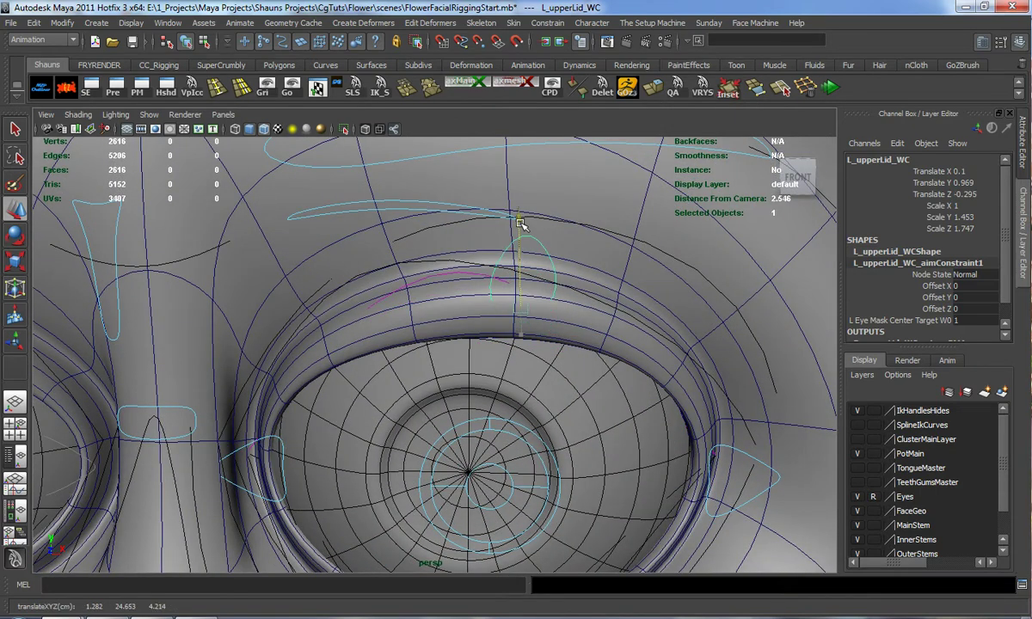
left_click_drag(475, 260, 586, 301, "alt")
mouse_move(671, 358)
left_mouse_down()
mouse_move(695, 362)
mouse_move(687, 363)
left_mouse_up()
left_click_drag(685, 363, 611, 350, "alt")
- Place the left upper eye control at Translate X about -0.281, Y 0.78 and Z 0.027, and raise the brow control above it
left_click(469, 236)
left_click_drag(405, 195, 411, 177)
mouse_move(496, 235)
left_mouse_down()
mouse_move(556, 237)
mouse_move(513, 233)
left_mouse_up()
scroll(521, 245, "down", 3)
middle_click_drag(526, 251, 548, 281, "alt")
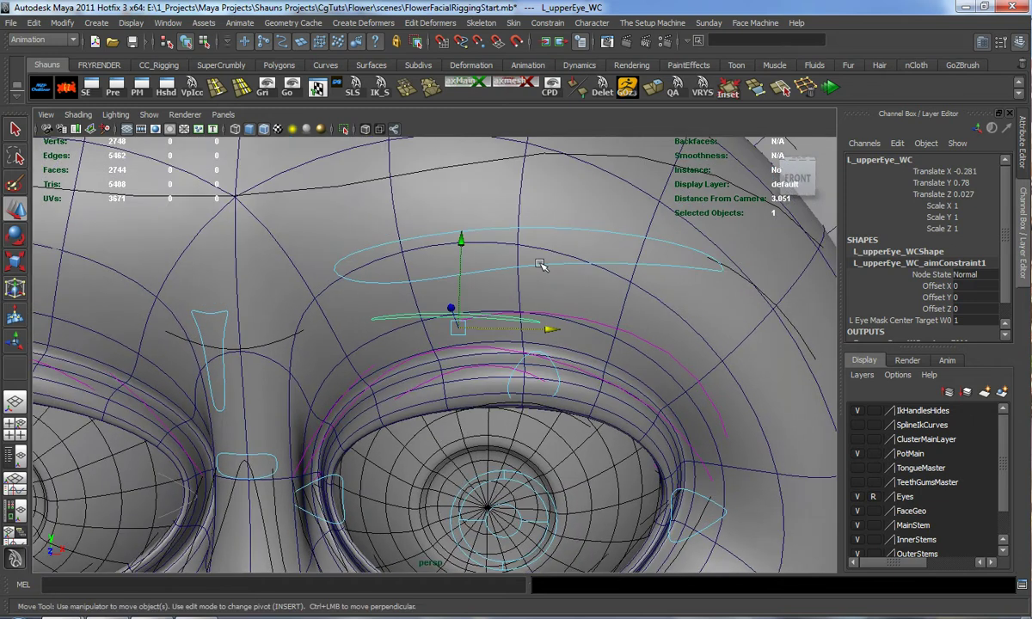
left_click(540, 264)
left_click_drag(523, 212, 525, 174)
- Move the left outer orbital control beside the eye to Translate X about 0.472, Y 0.151 and Z 0.461
scroll(553, 334, "down", 3)
middle_click_drag(553, 333, 531, 271, "alt")
left_click(637, 298)
left_click_drag(637, 298, 577, 326, "alt")
scroll(577, 327, "up", 3)
middle_click_drag(577, 327, 533, 333, "alt")
left_click_drag(629, 328, 590, 311)
left_click_drag(575, 324, 585, 258, "alt")
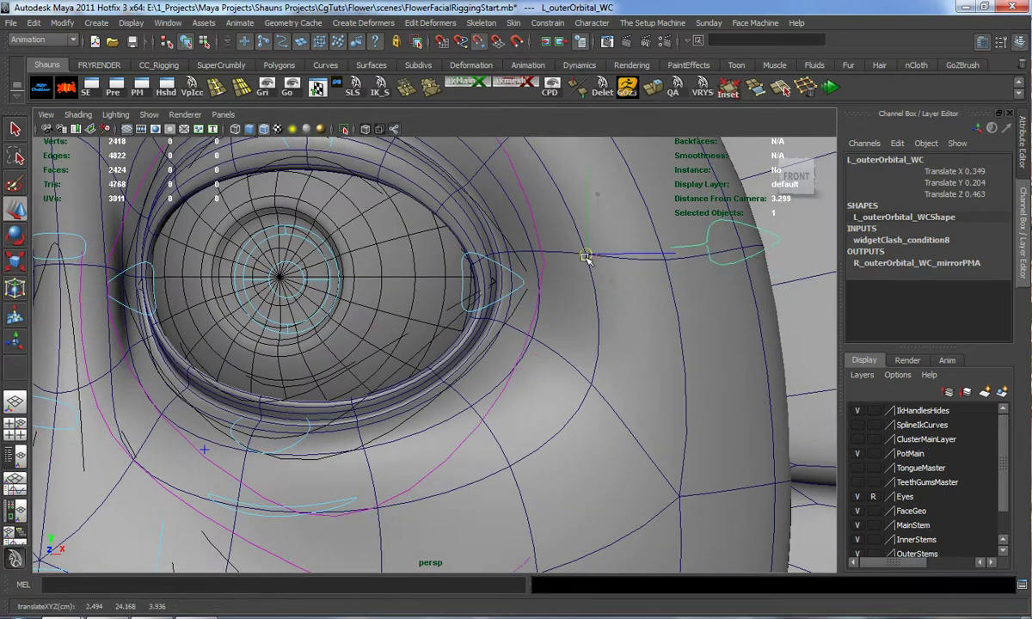
left_click(593, 179)
key("ctrl+z")
left_click_drag(588, 165, 612, 256)
left_click_drag(675, 284, 696, 282)
- Pick out the left nostril control in wireframe, return to shaded display and move it to the side of the nose
right_click_drag(639, 310, 540, 382, "alt")
middle_click_drag(540, 382, 615, 235, "alt")
right_click_drag(488, 352, 529, 325, "alt")
middle_click_drag(530, 325, 542, 363, "alt")
right_click_drag(471, 368, 506, 357, "alt")
left_click_drag(507, 357, 559, 366, "alt")
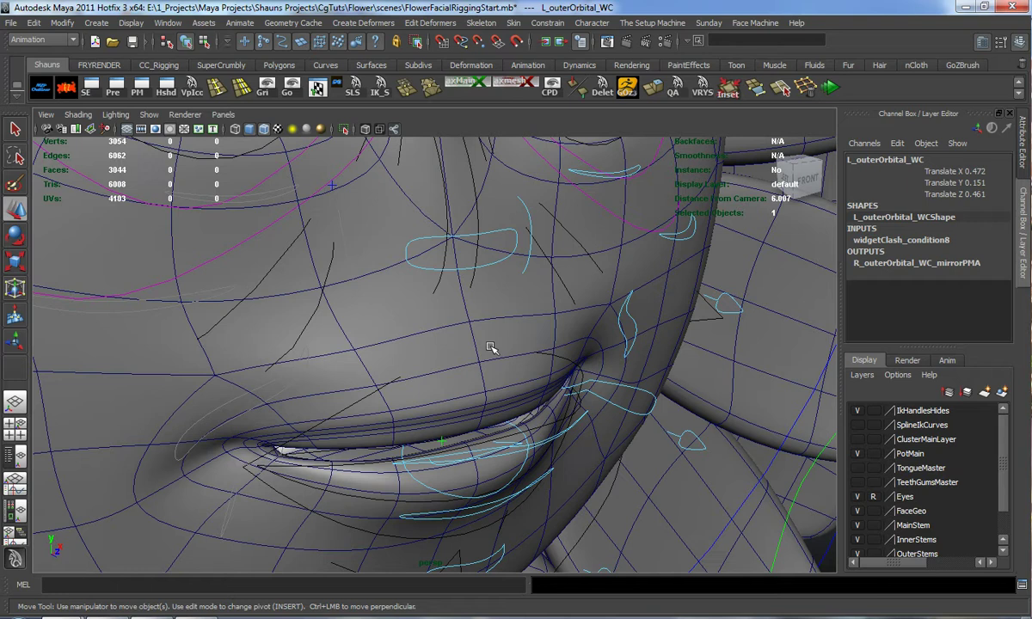
key("4")
mouse_move(481, 345)
left_mouse_down("alt")
mouse_move(518, 365)
mouse_move(483, 346)
mouse_move(545, 354)
mouse_move(376, 331)
mouse_move(519, 209)
mouse_move(560, 261)
mouse_move(570, 241)
mouse_move(603, 240)
mouse_move(584, 271)
left_mouse_up("alt")
left_click(478, 332)
key("5")
key("4")
scroll(481, 343, "up", 2)
left_click(545, 197)
left_click(564, 233)
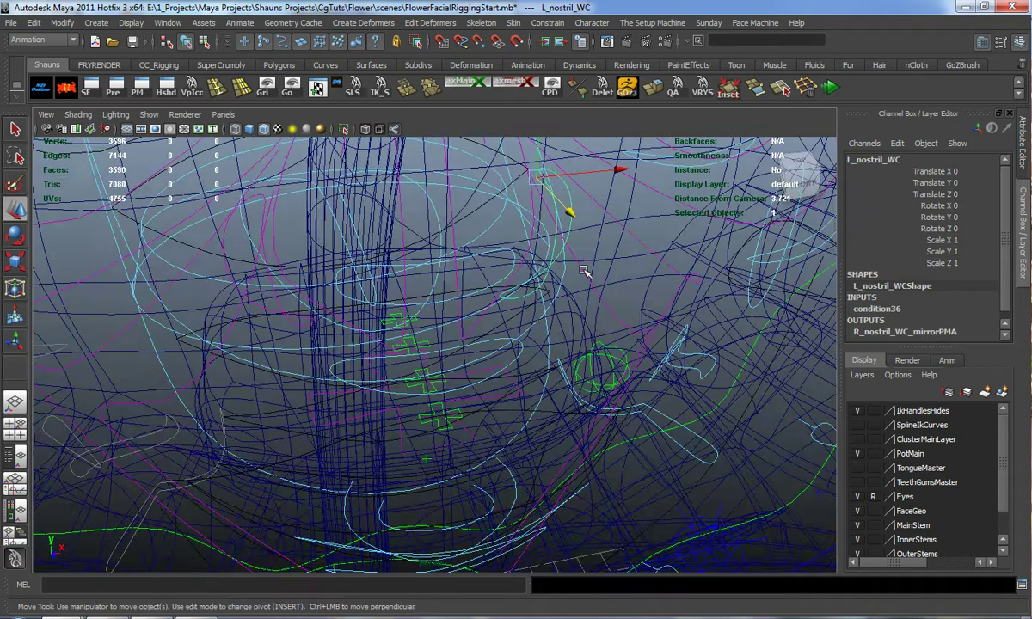
key("5")
left_click_drag(573, 213, 561, 250)
left_click_drag(631, 214, 582, 220)
- Move the upper lip crest control back and along the face to fit the upper edge of the upper lip
scroll(526, 295, "down", 5)
left_click_drag(489, 333, 331, 297, "alt")
left_click(133, 307)
left_click_drag(133, 307, 280, 319, "alt")
left_click_drag(402, 311, 412, 312, "alt")
middle_click_drag(433, 354, 491, 346, "alt")
scroll(431, 311, "up", 2)
left_click_drag(491, 345, 470, 352, "alt")
middle_click_drag(470, 357, 470, 320, "alt")
scroll(470, 320, "up", 4)
left_click_drag(465, 350, 472, 360, "alt")
middle_click_drag(472, 359, 475, 410, "alt")
scroll(475, 410, "up", 3)
left_click_drag(476, 411, 498, 416, "alt")
left_click(617, 323)
left_click_drag(609, 329, 605, 365, "alt")
left_click_drag(650, 409, 517, 339)
left_click_drag(469, 205, 568, 249)
left_click_drag(633, 265, 624, 267)
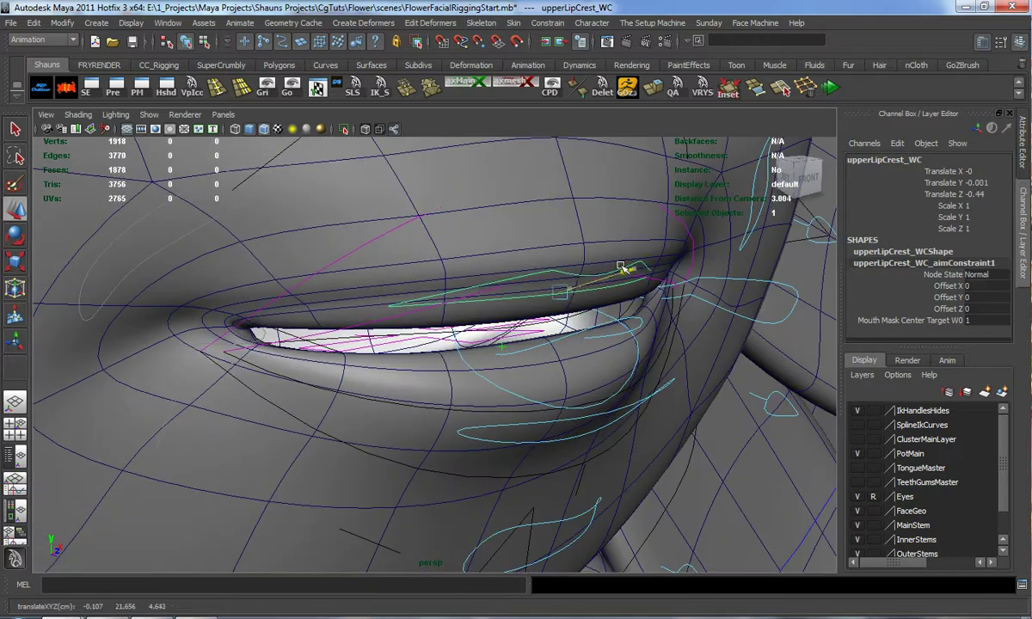
left_click_drag(545, 205, 595, 256)
mouse_move(662, 286)
left_mouse_down()
mouse_move(680, 282)
mouse_move(666, 286)
left_mouse_up()
- Select the control above the upper lip crest and move it outward to the face surface
left_click_drag(638, 252, 603, 230, "alt")
left_click(580, 179)
left_click_drag(617, 143, 675, 180)
left_click_drag(599, 229, 551, 222, "alt")
- Raise the upper lip control onto the upper lip and place the left mouth corner control at Translate X about 0.033, Y 0.109, Z -0.104
left_click_drag(518, 346, 438, 346, "alt")
left_click(372, 367)
left_click_drag(370, 368, 448, 346, "alt")
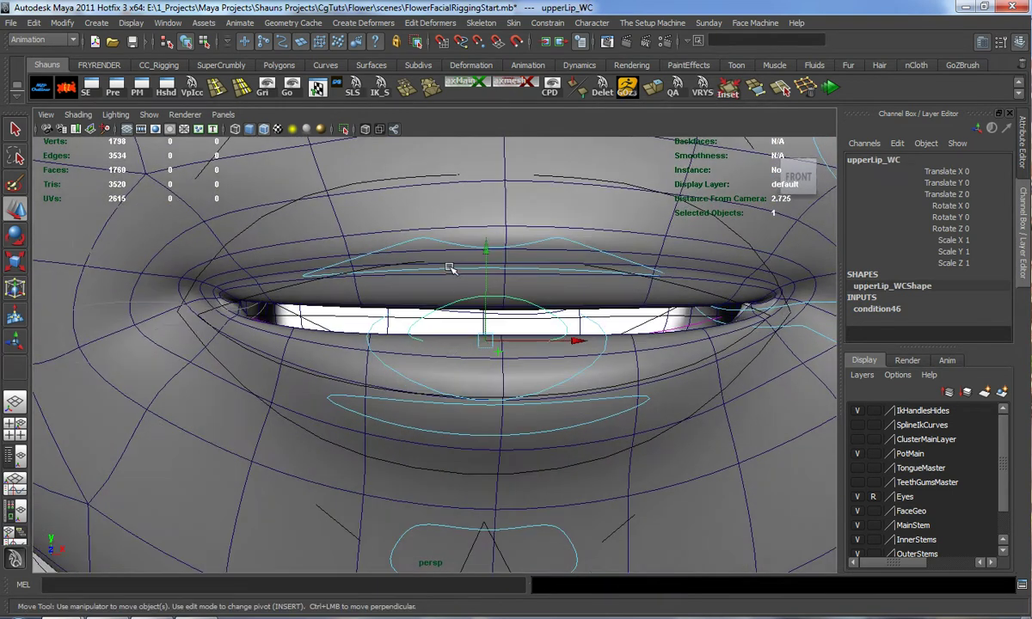
left_click_drag(486, 248, 490, 211)
left_click_drag(512, 262, 602, 336, "alt")
left_click(610, 338)
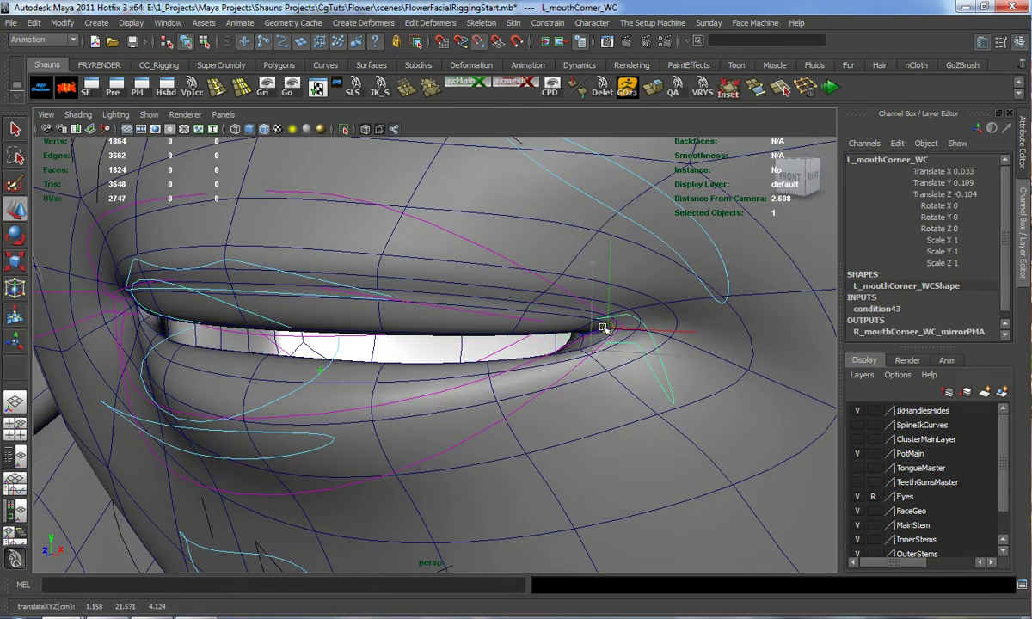
- Lower the lower lip control slightly and place the lower lip crest control at Translate Y about -0.069 and Z -0.027
left_click_drag(503, 361, 576, 350, "alt")
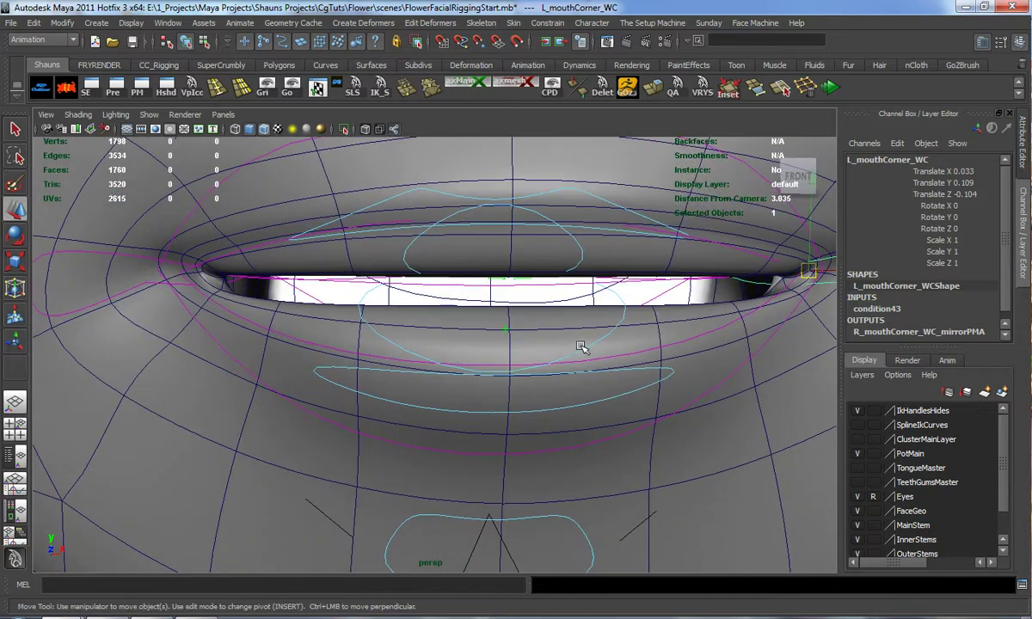
left_click(586, 347)
mouse_move(489, 215)
left_mouse_down()
mouse_move(491, 183)
mouse_move(487, 221)
left_mouse_up()
left_click(539, 344)
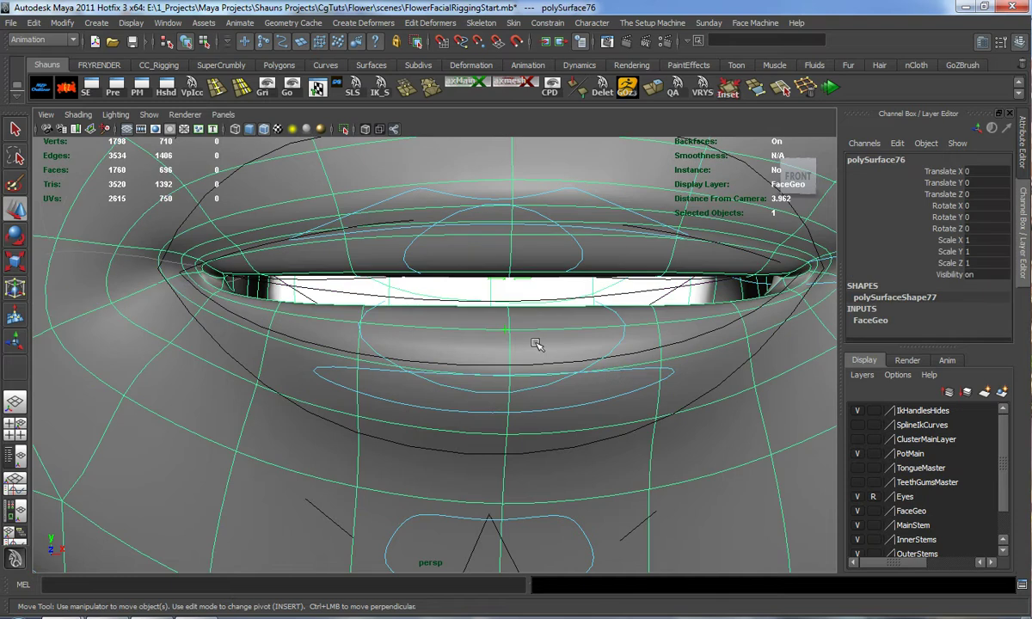
left_click(629, 373)
left_click_drag(490, 277, 489, 296)
- Seat the under-lip control on the face surface at Translate Y about 0.108 and Z -0.248
middle_click_drag(509, 342, 509, 263, "alt")
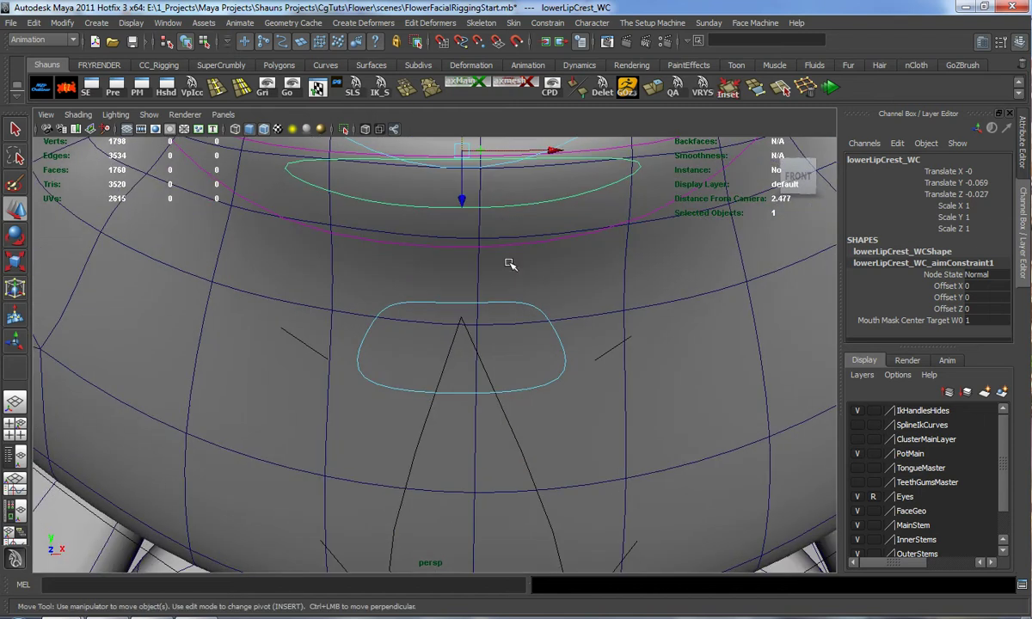
left_click(513, 302)
left_click_drag(513, 305, 627, 273, "alt")
left_click_drag(650, 400, 590, 369)
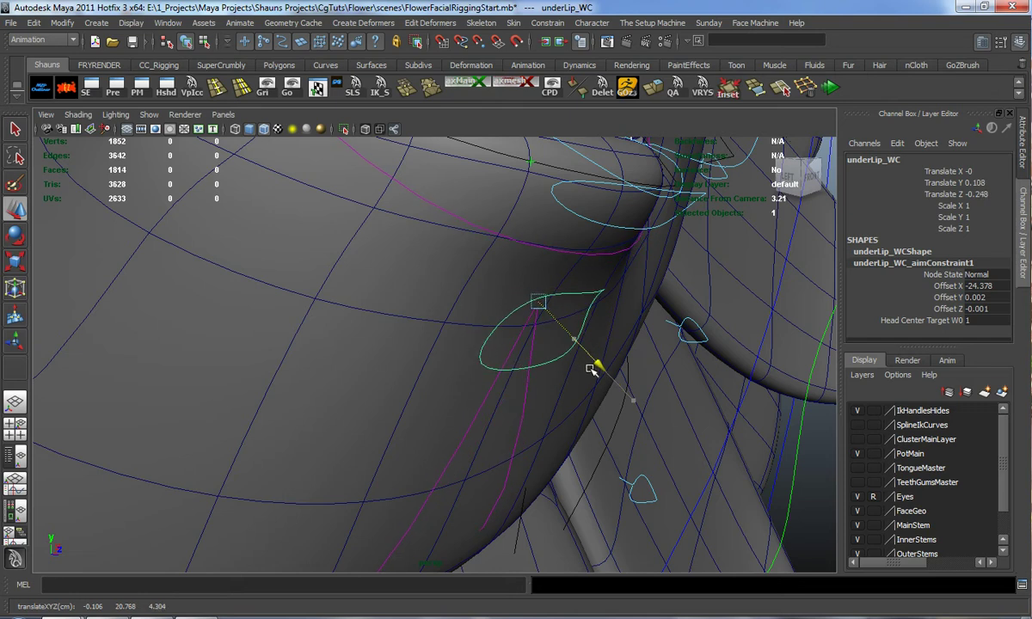
- Move the chin control to the underside of the chin at Translate Y about -0.185 and Z 0.036
right_click_drag(592, 370, 555, 426, "alt")
left_click_drag(554, 425, 438, 424, "alt")
middle_click_drag(438, 424, 449, 279, "alt")
right_click_drag(448, 278, 487, 376, "alt")
left_click(486, 376)
left_click_drag(513, 408, 516, 462)
- Check the fitted controls across the whole face and set the FaceGeo layer to reference
right_click_drag(516, 462, 523, 318, "alt")
left_click_drag(523, 319, 500, 292, "alt")
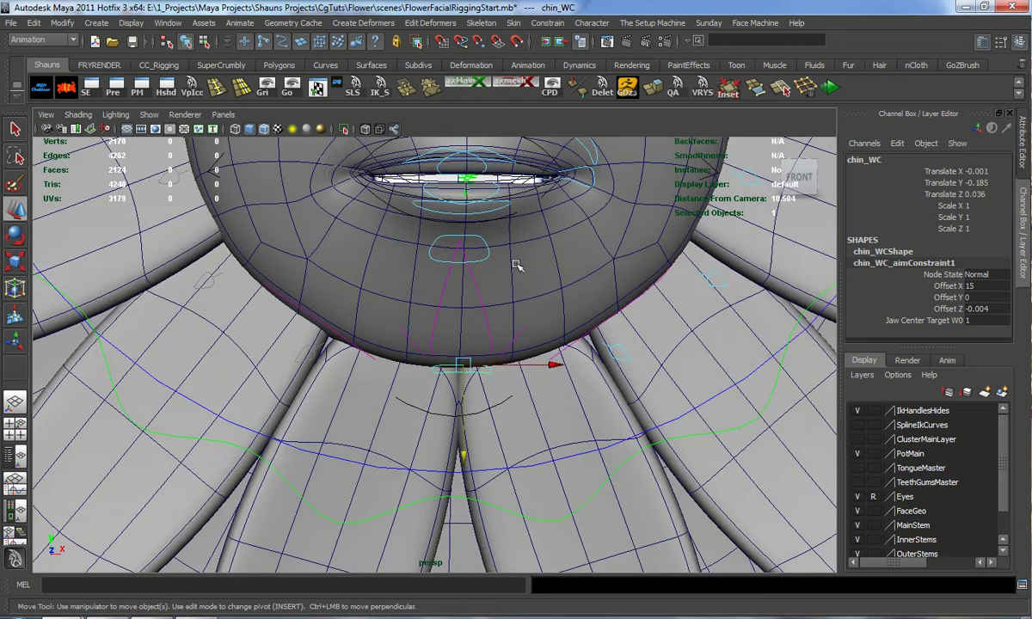
middle_click_drag(500, 292, 491, 445, "alt")
middle_click_drag(413, 195, 393, 281, "alt")
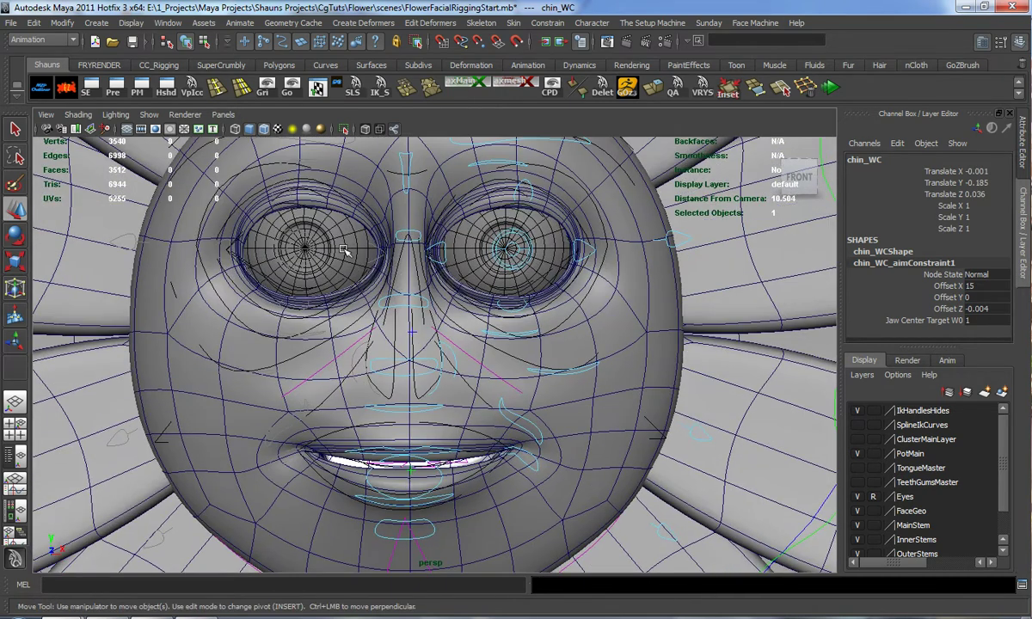
left_click_drag(491, 318, 449, 341, "alt")
middle_click_drag(460, 435, 452, 315, "alt")
left_click_drag(559, 365, 682, 426, "alt")
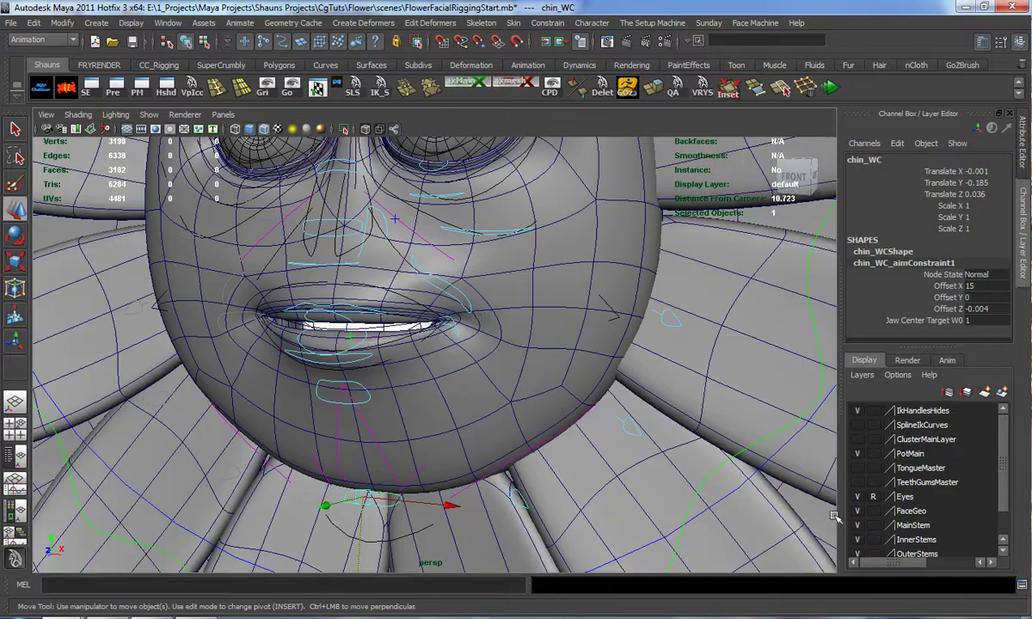
left_click(874, 512)
left_click(873, 512)
- Select the left cheek control and the small control below it in wireframe, then move both outward and forward to Translate Z about 1.309
left_click_drag(576, 361, 526, 356, "alt")
key("4")
right_click_drag(494, 346, 544, 332, "alt")
middle_click_drag(543, 331, 505, 401, "alt")
left_click_drag(505, 400, 498, 406, "alt")
left_click(493, 370)
left_click_drag(555, 388, 594, 414, "alt")
left_click(592, 401, "shift")
right_click_drag(595, 414, 589, 398, "alt")
left_click_drag(590, 397, 640, 334, "alt")
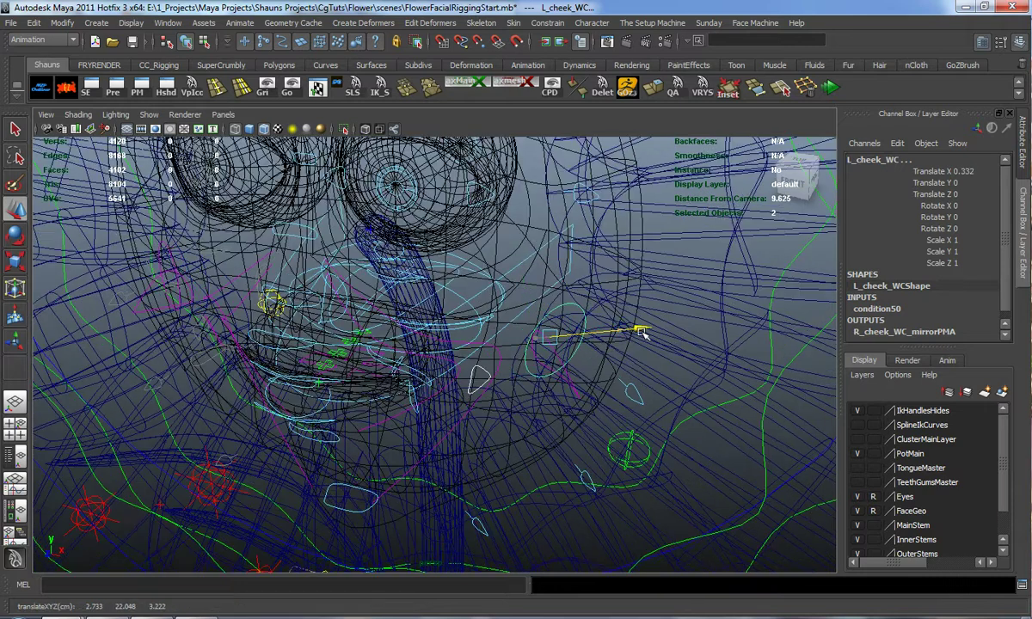
key("5")
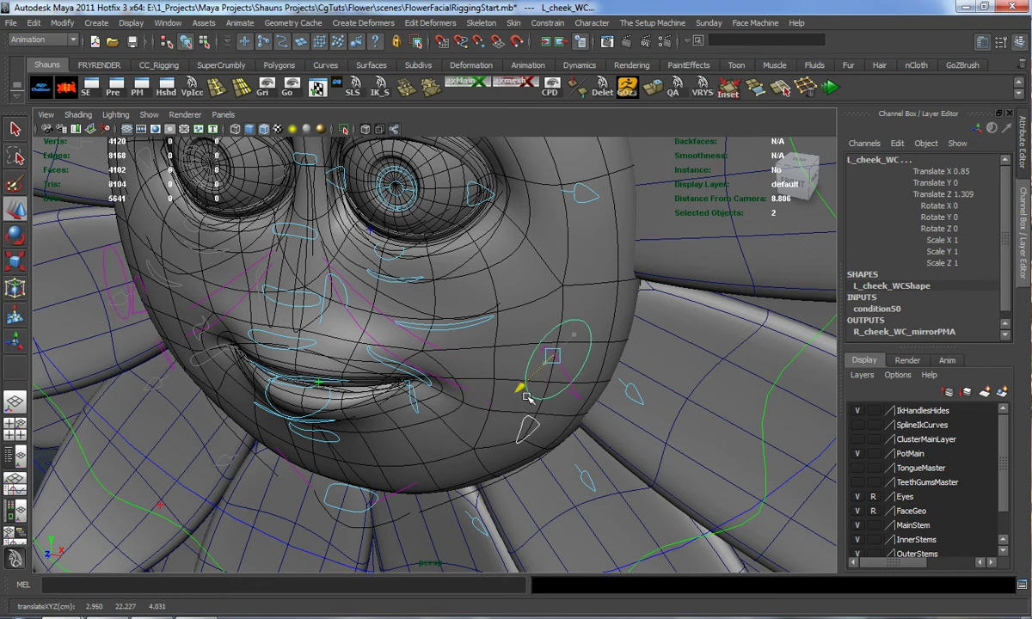
left_click_drag(643, 348, 685, 344)
left_click_drag(605, 372, 638, 343, "alt")
- Move the small control below the left cheek control onto the lower cheek surface
left_click(528, 399)
left_click_drag(571, 458, 380, 383)
scroll(400, 378, "up", 3)
scroll(453, 381, "down", 3)
- Select the mouth bag control behind the face and scale it to about 0.346 in Z
left_click_drag(453, 381, 637, 396, "alt")
left_click(645, 387)
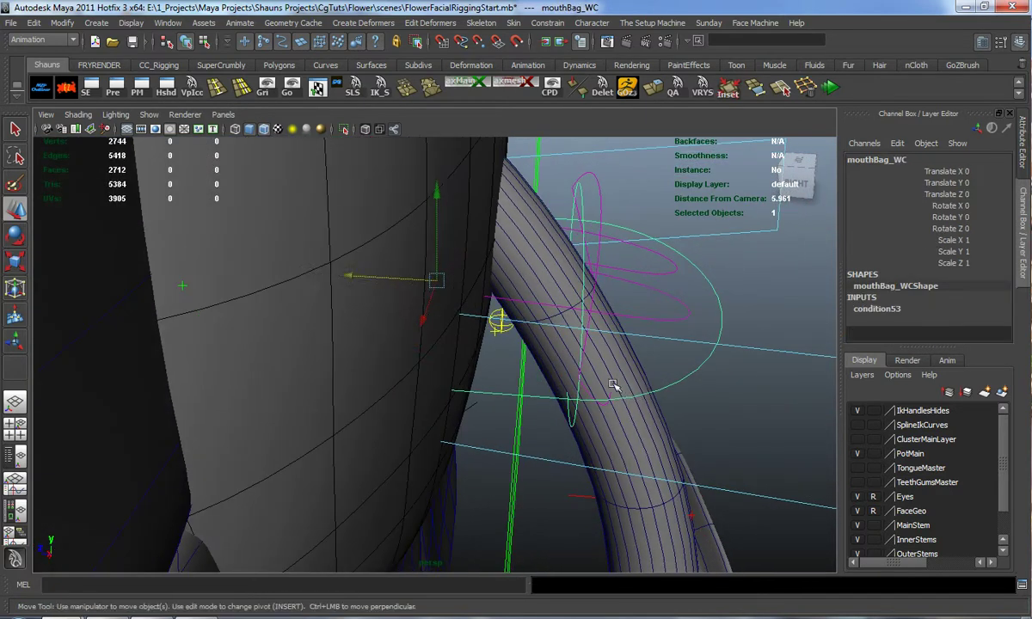
key("r")
left_click_drag(313, 274, 393, 286)
- Move the mouth bag control forward inside the mouth cavity to Translate Z about 1.747
middle_click_drag(446, 320, 537, 358, "alt")
scroll(516, 348, "up", 5)
left_click_drag(507, 345, 611, 391, "alt")
key("w")
left_click_drag(717, 335, 577, 337)
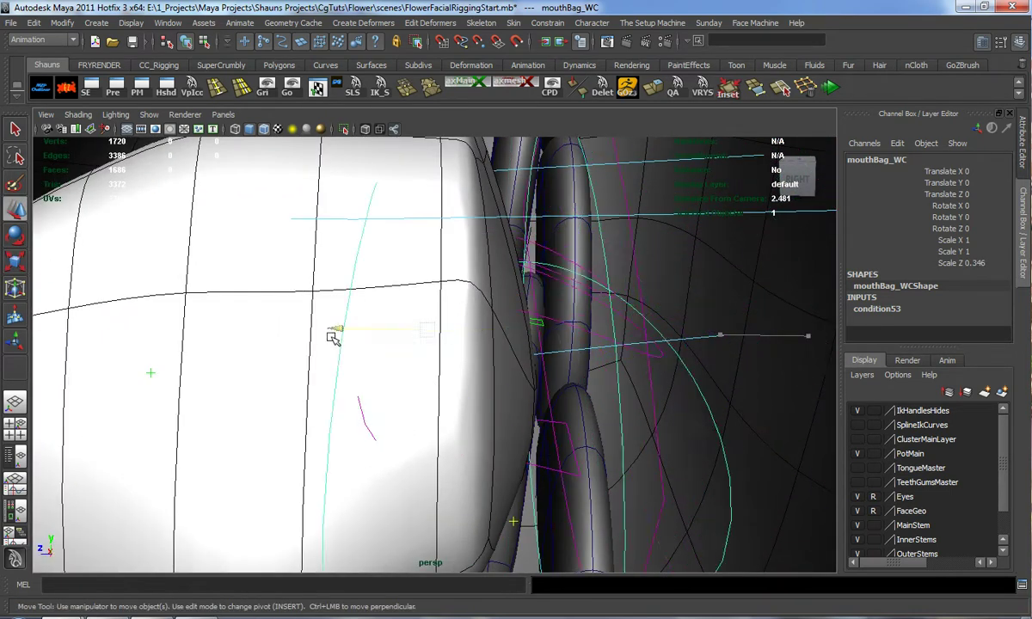
middle_click_drag(252, 343, 482, 355, "alt")
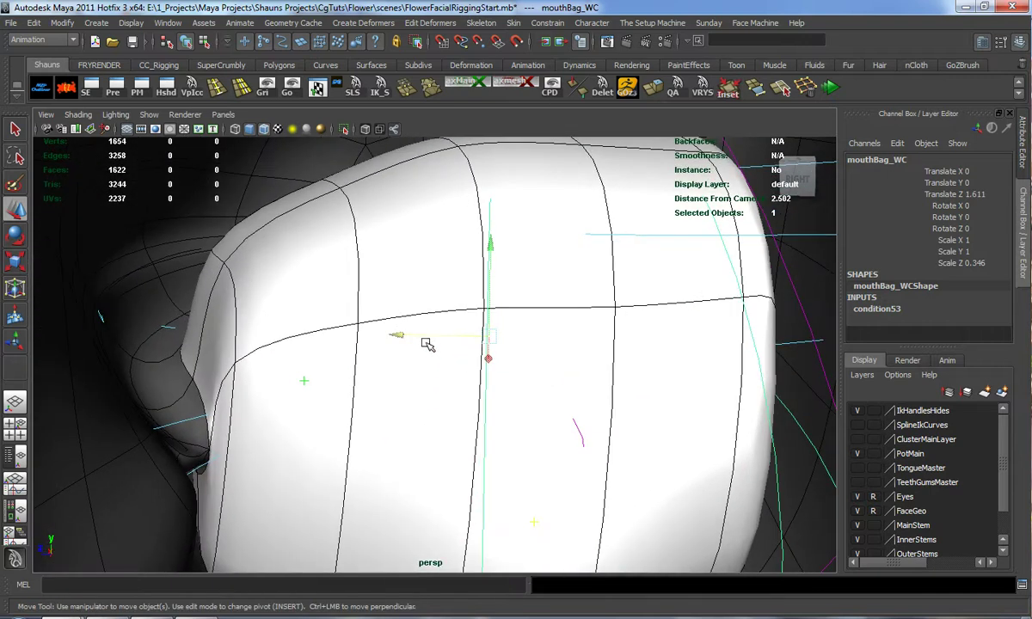
left_click_drag(370, 333, 233, 414)
- Narrow the mouth bag control to Scale X about 0.742 to match the mouth cavity
key("r")
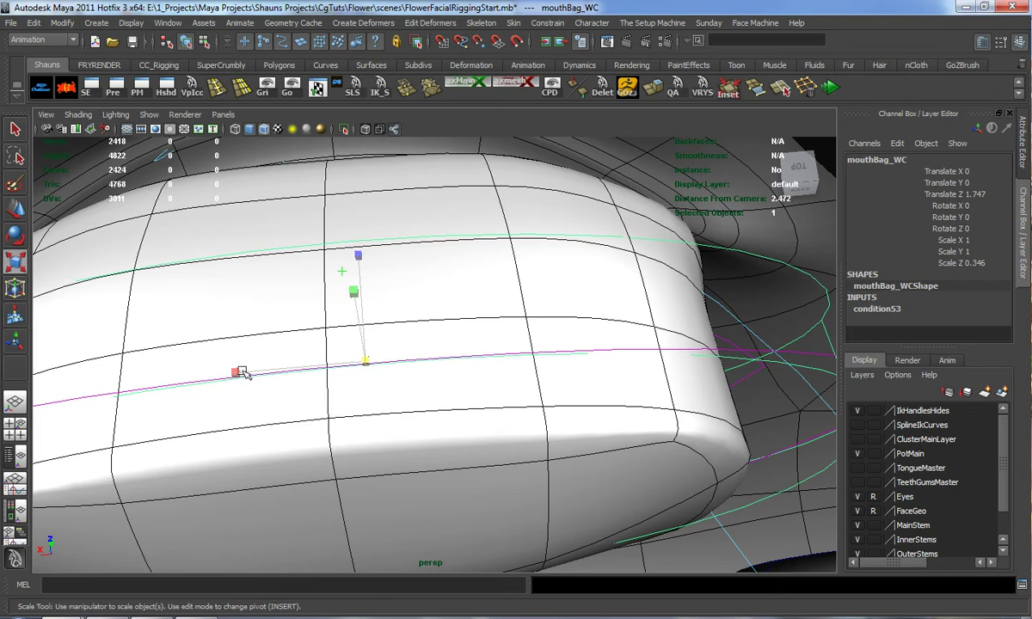
left_click_drag(239, 373, 255, 373)
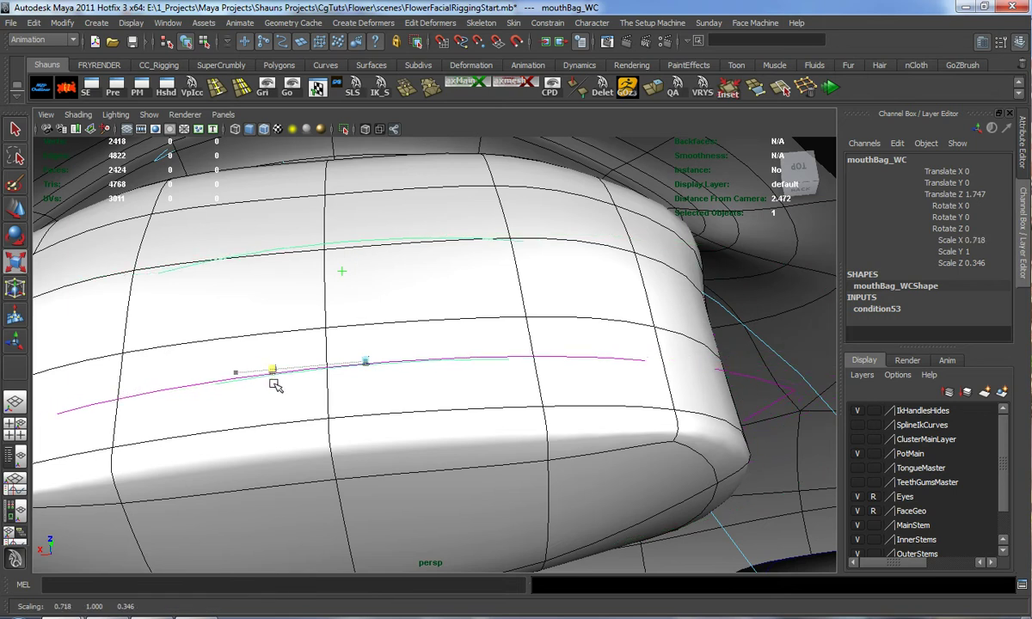
left_click_drag(272, 388, 537, 397, "alt")
scroll(537, 396, "down", 10)
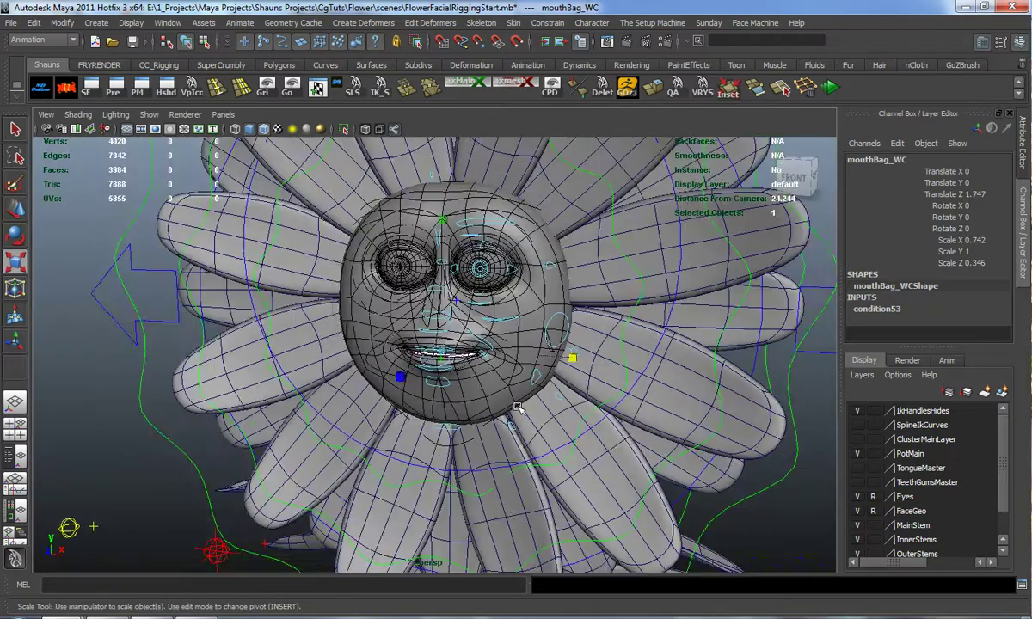
- Select the left jaw line control beneath the face and hide the PetalsFrontMain layer
left_click(132, 409)
scroll(344, 423, "up", 3)
left_click_drag(344, 423, 424, 417, "alt")
middle_click_drag(424, 417, 419, 357, "alt")
right_click_drag(419, 357, 546, 387, "alt")
left_click_drag(545, 387, 545, 351, "alt")
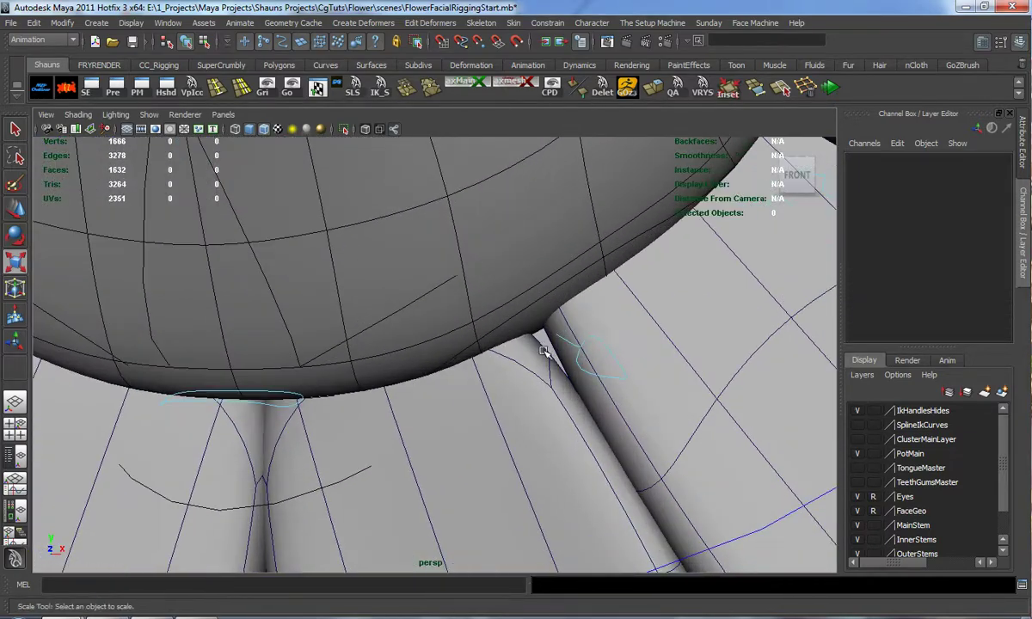
left_click(591, 344)
left_click(603, 344)
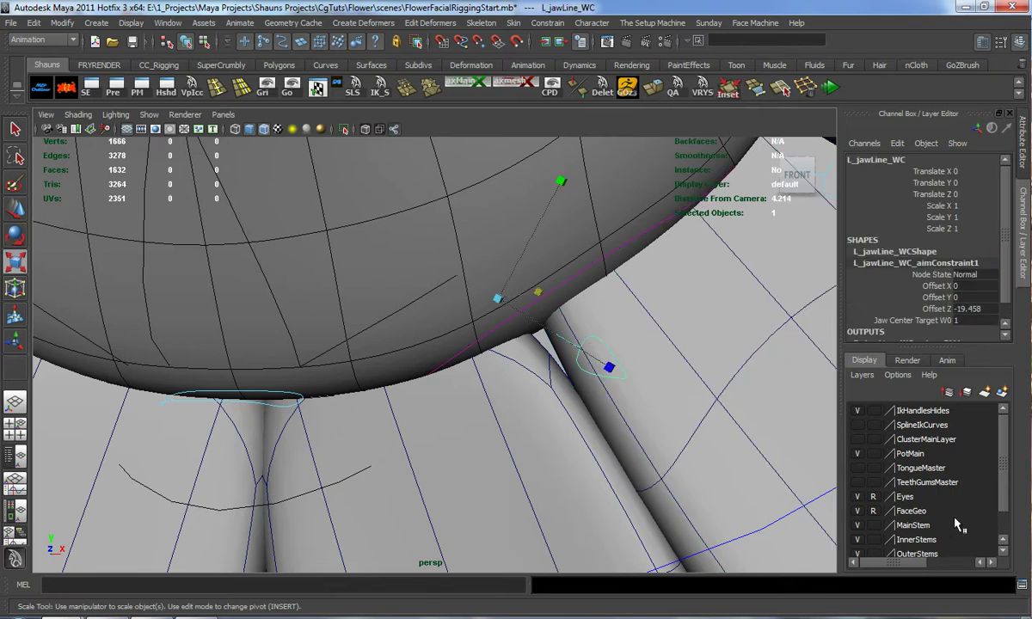
scroll(889, 516, "down", 2)
left_click(857, 548)
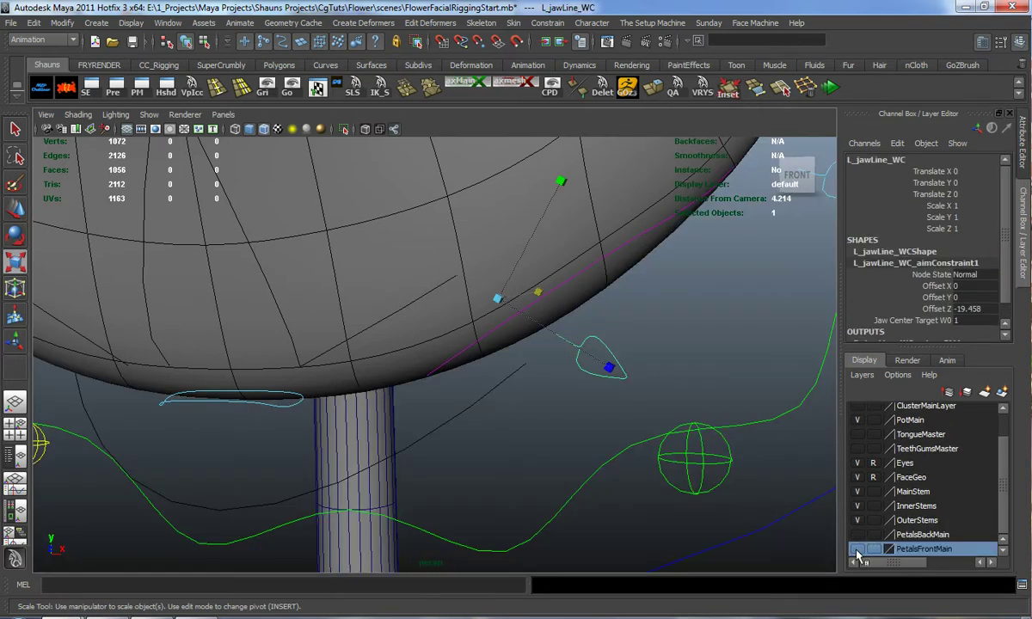
- Move the left jaw line control down and outward, away from the lower edge of the face
key("w")
left_click_drag(572, 348, 638, 392)
left_click(701, 324)
- Move the left jaw corner control slightly outward to about X 0.061, Y -0.035, Z 0.041
scroll(626, 339, "down", 4)
middle_click_drag(615, 344, 539, 491, "alt")
scroll(542, 469, "up", 4)
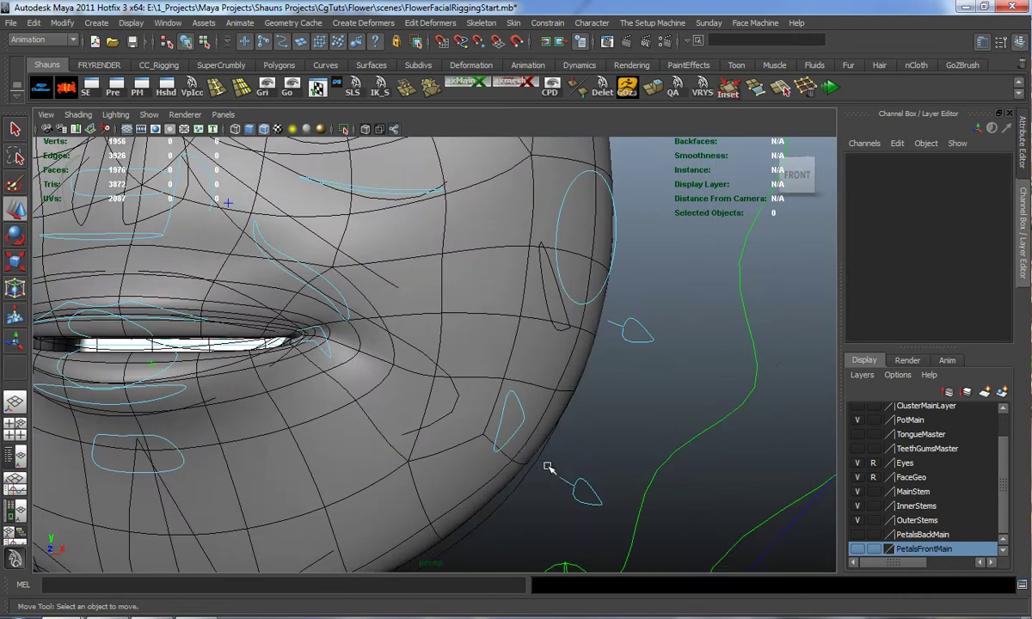
left_click(583, 482)
left_click_drag(600, 503, 608, 513)
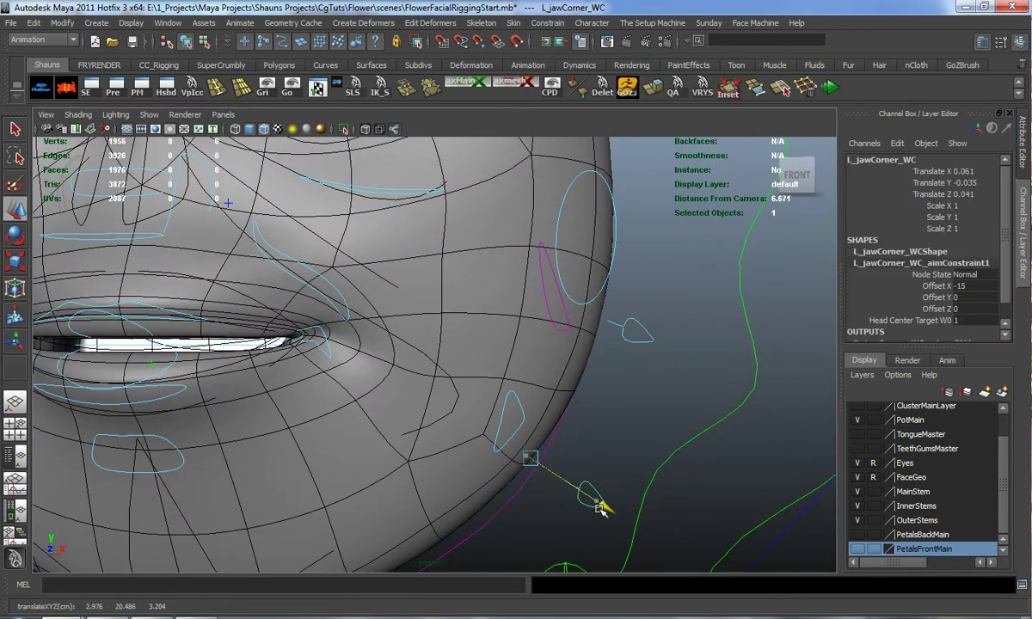
left_click(658, 383)
- Shift the left jaw anchor control outward to about X 0.154, Y -0.079, Z 0.09
middle_click_drag(659, 385, 580, 464, "alt")
scroll(585, 443, "up", 3)
left_click(588, 423)
mouse_move(601, 439)
left_mouse_down("alt")
mouse_move(561, 450)
mouse_move(597, 448)
left_mouse_up("alt")
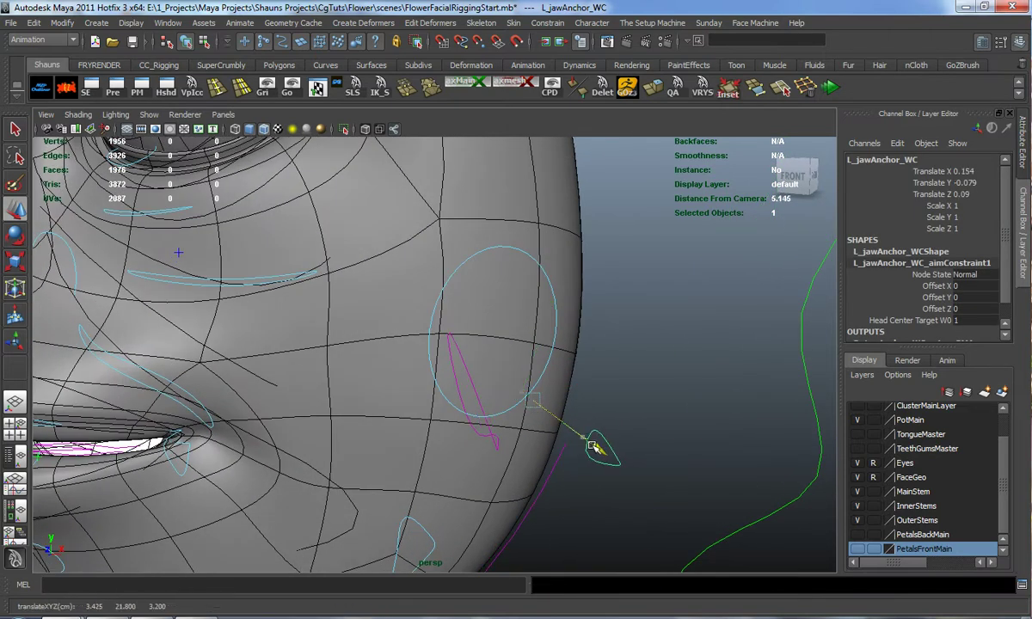
left_click(606, 389)
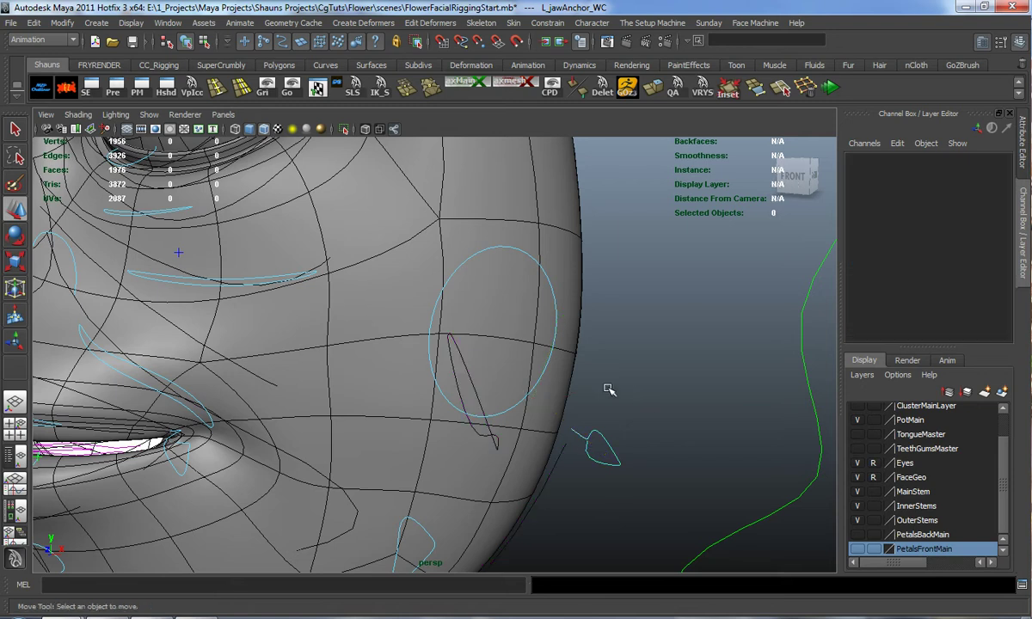
- Move the left cheek control forward out of the face to about Translate X -0.217, Z 2.005
left_click(551, 357)
left_click_drag(561, 312, 466, 385)
middle_click_drag(468, 385, 497, 347, "alt")
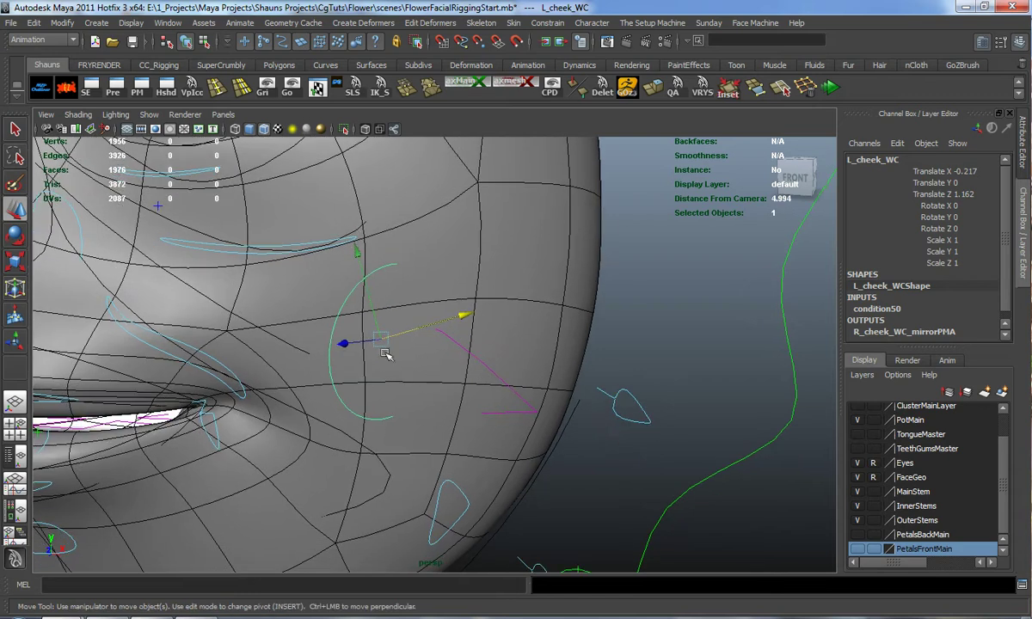
left_click_drag(344, 344, 308, 376)
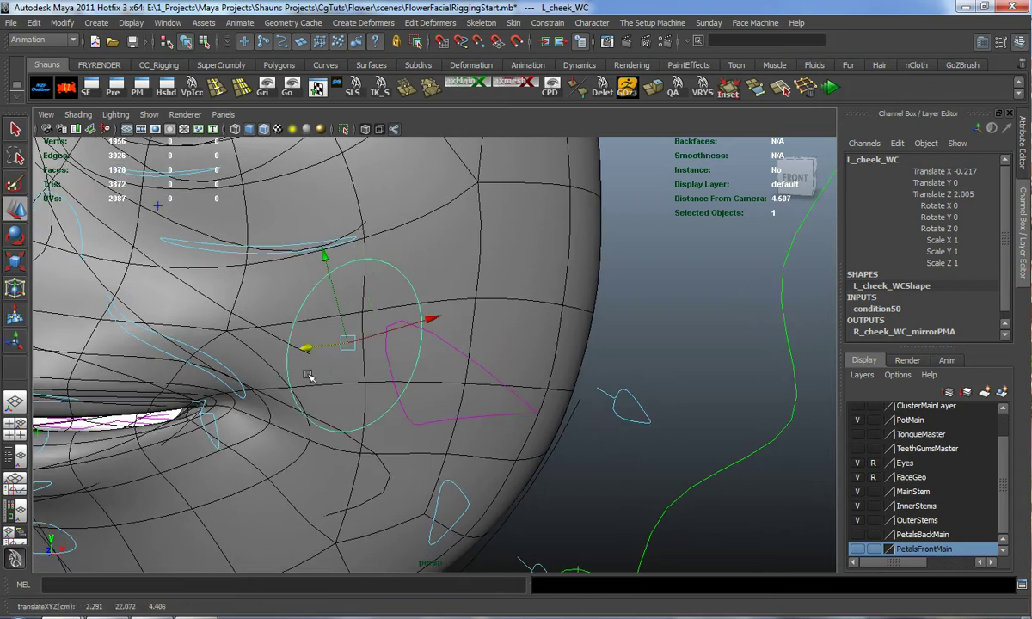
- Raise the left jaw anchor control along the side of the head to about X 0.485, Y 1.204, Z 0.33
left_click(631, 393)
left_click_drag(594, 265, 591, 134)
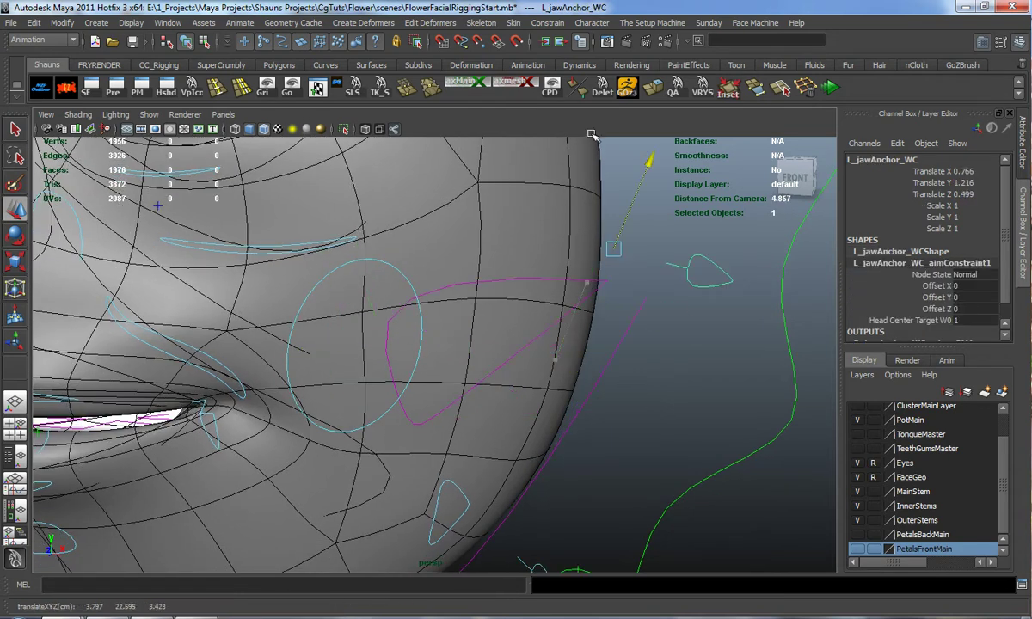
left_click_drag(682, 277, 641, 262)
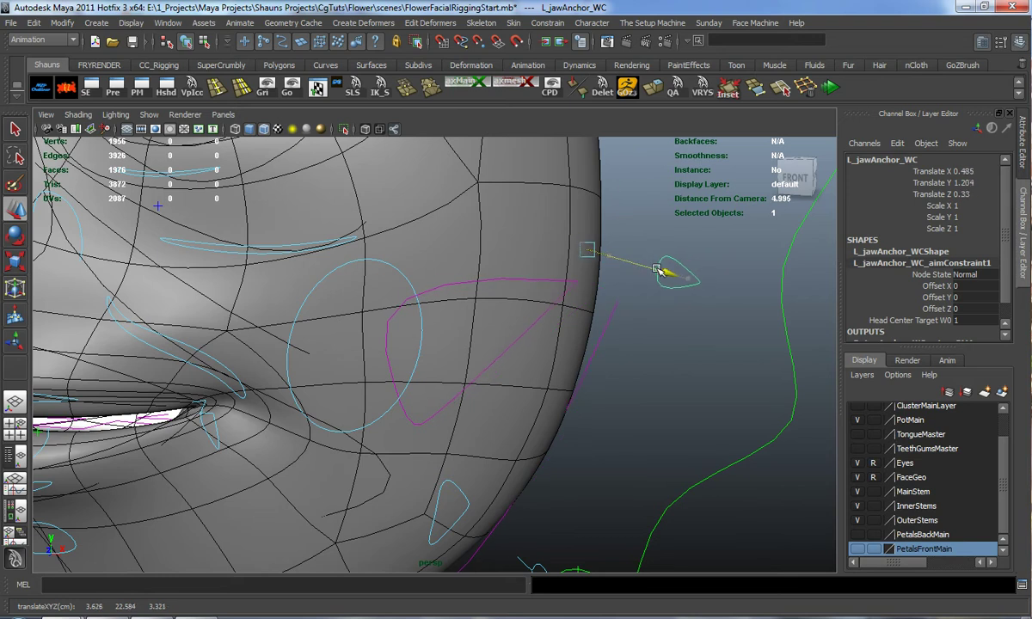
left_click(653, 383)
- Move the left outer orbital control beside the eye to about X 0.469, Y 0.151, Z 0.273
right_click_drag(653, 383, 502, 369, "alt")
middle_click_drag(502, 369, 587, 363, "alt")
left_click_drag(589, 364, 466, 389, "alt")
left_click(453, 377)
left_click_drag(519, 330, 541, 323)
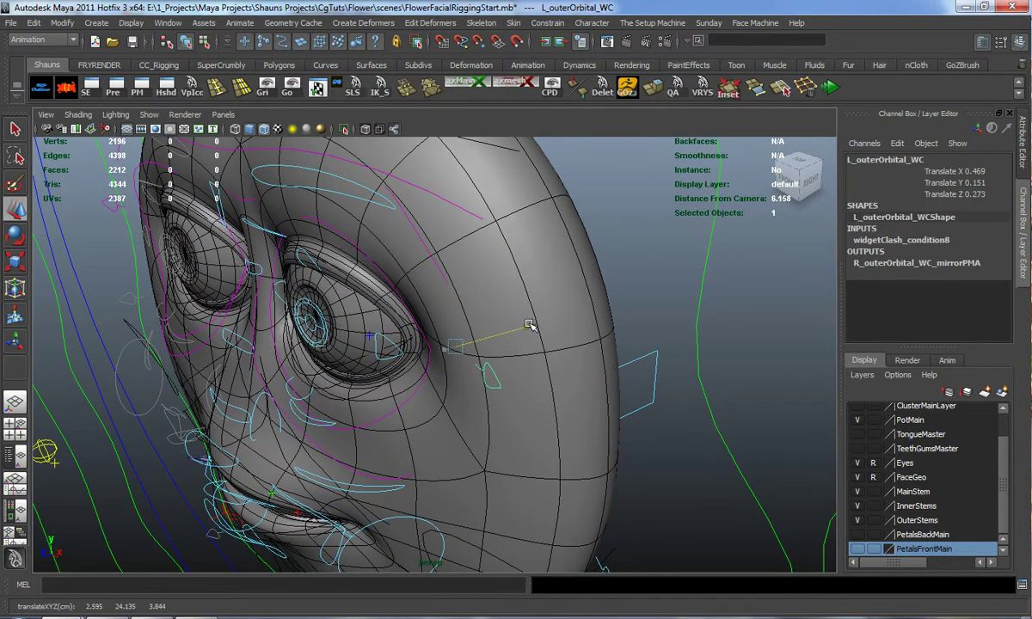
- Select the teeth control behind the head and scale it to about 0.506 in Z
left_click_drag(669, 414, 681, 390, "alt")
left_click(696, 392)
key("r")
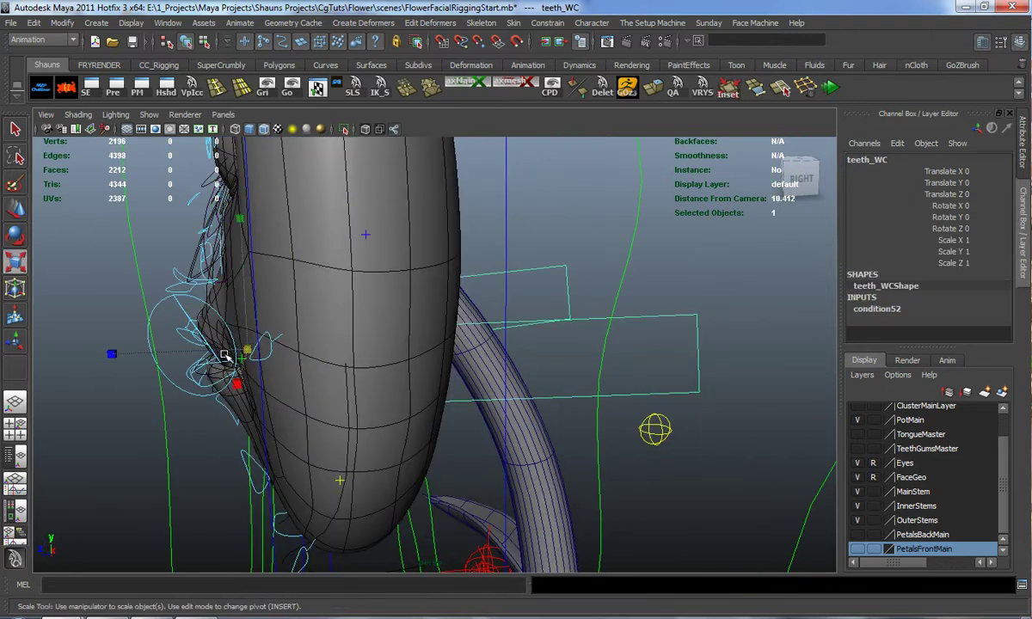
left_click_drag(117, 355, 138, 357)
left_click_drag(318, 369, 361, 396, "alt")
scroll(361, 396, "up", 6)
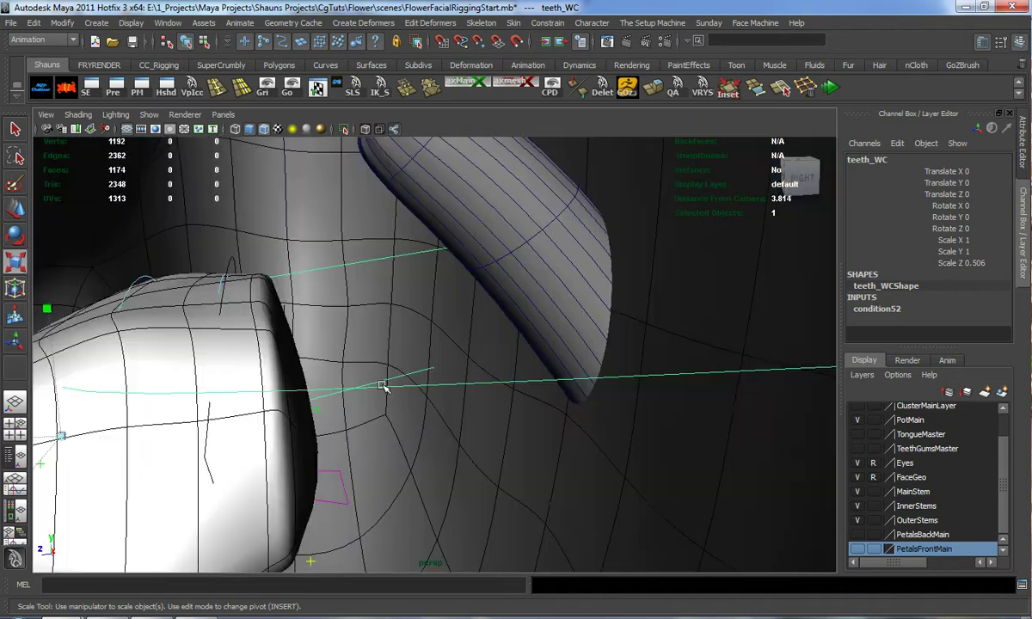
- Shrink the teeth control around the teeth to about Scale X 0.991, Y 0.25, Z 0.19
middle_click_drag(382, 385, 502, 350, "alt")
left_click_drag(502, 350, 422, 378, "alt")
key("w")
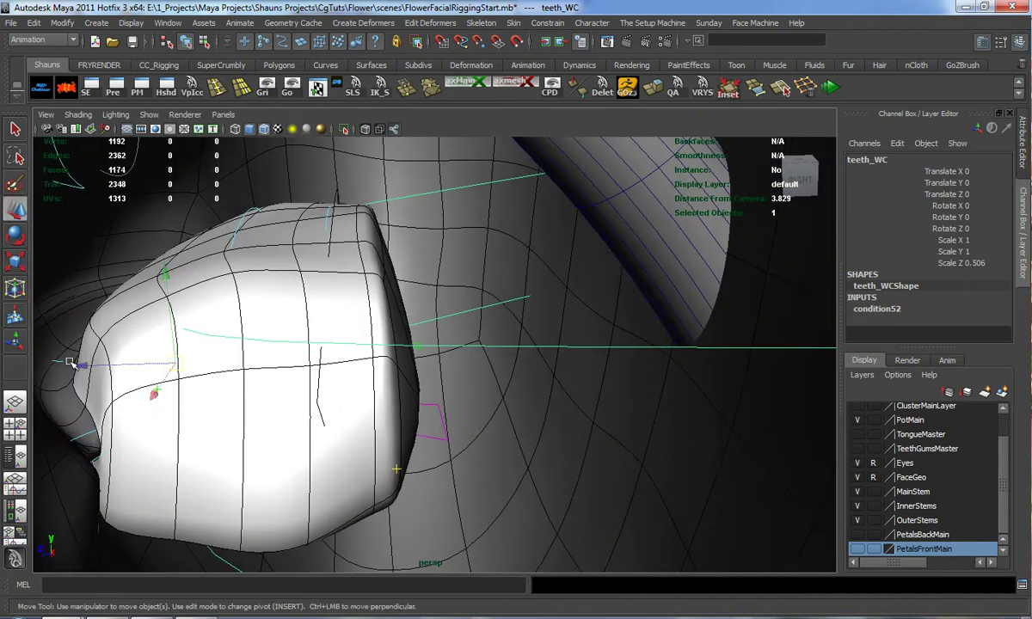
key("r")
left_click_drag(48, 368, 141, 368)
left_click_drag(263, 197, 265, 263)
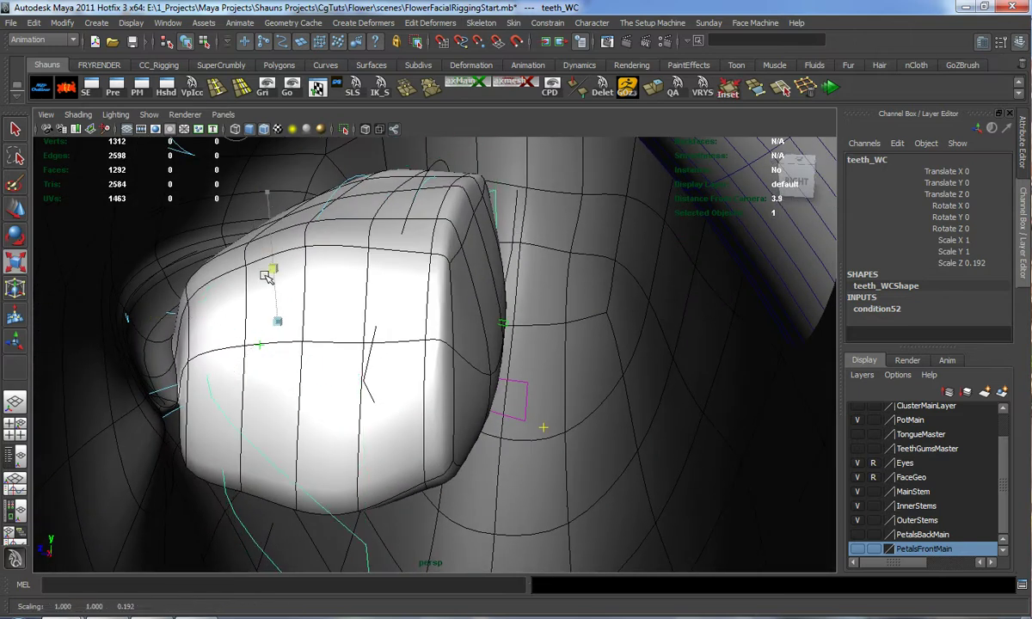
key("w")
key("r")
left_click_drag(278, 325, 242, 318)
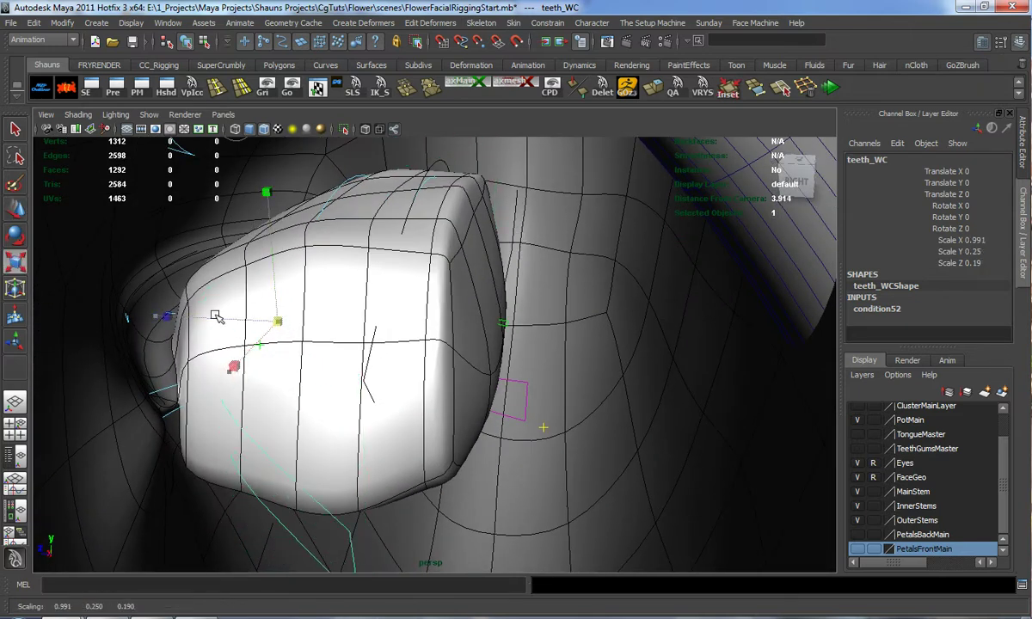
- Select the left forehead control and reposition it against the upper side of the head
left_click_drag(101, 320, 332, 347, "alt")
scroll(329, 358, "down", 8)
middle_click_drag(327, 360, 428, 319, "alt")
left_click_drag(428, 319, 454, 322, "alt")
left_click(226, 327)
middle_click_drag(417, 262, 325, 427, "alt")
scroll(325, 427, "up", 3)
left_click_drag(325, 426, 378, 412, "alt")
middle_click_drag(378, 413, 397, 390, "alt")
left_click_drag(398, 389, 483, 371, "alt")
left_click(618, 252)
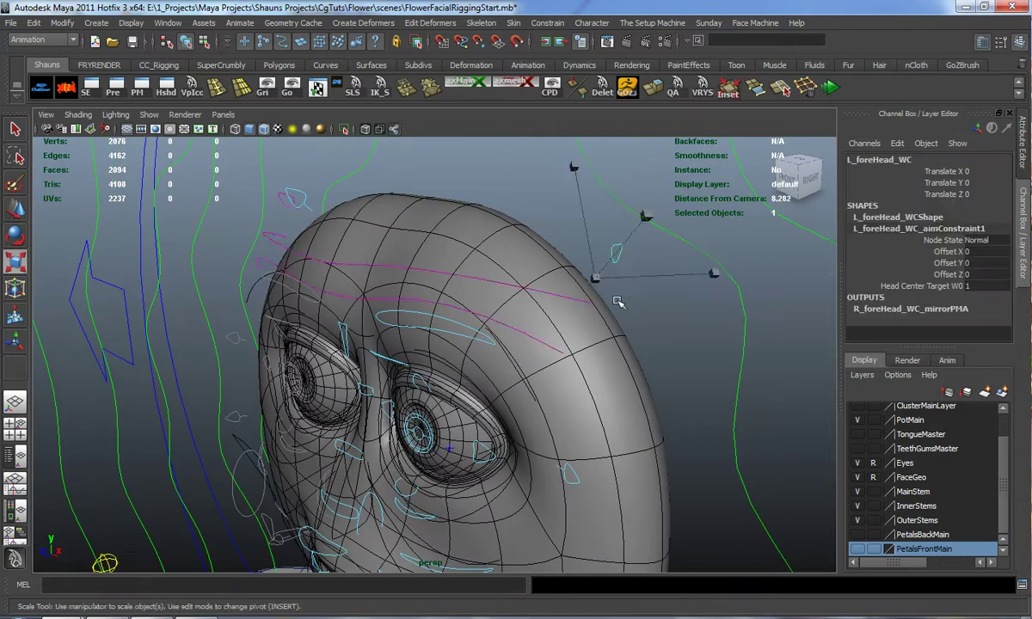
left_click_drag(621, 278, 592, 308, "alt")
key("w")
mouse_move(677, 297)
left_mouse_down()
mouse_move(642, 300)
mouse_move(674, 314)
left_mouse_up()
left_click_drag(572, 201, 604, 248)
- Move the centre forehead control up and back over the head to about Translate Y 0.604, Z -1.447
left_click(494, 196)
left_click_drag(493, 198, 600, 225, "alt")
left_click_drag(520, 208, 542, 249, "alt")
left_click(544, 242)
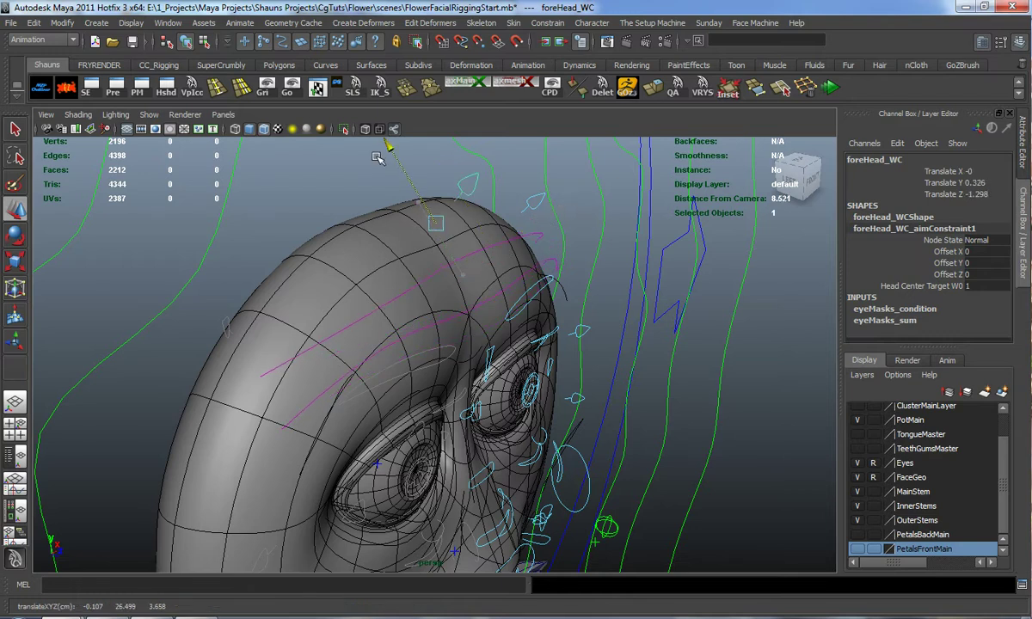
left_click_drag(476, 289, 245, 263, "alt")
middle_click_drag(404, 253, 440, 365, "alt")
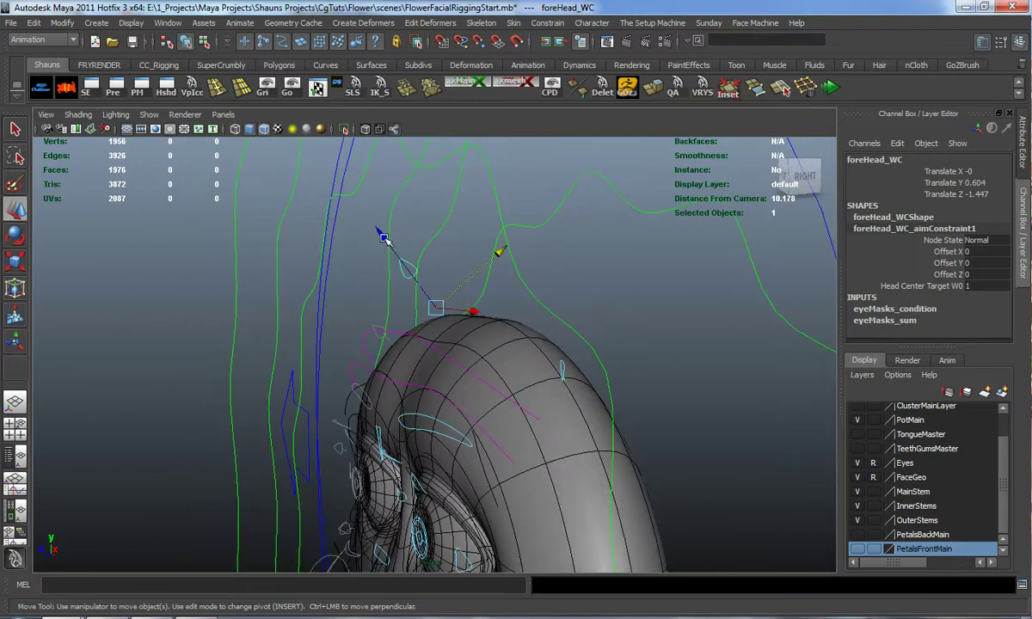
left_click(610, 308)
- Examine the placement of all the widget controls over the whole face from the side and front
left_click_drag(561, 368, 659, 363, "alt")
right_click_drag(659, 364, 544, 428, "alt")
middle_click_drag(535, 482, 523, 340, "alt")
left_click_drag(487, 351, 499, 352, "alt")
middle_click_drag(504, 359, 511, 346, "alt")
right_click_drag(518, 346, 548, 346, "alt")
middle_click_drag(520, 352, 510, 356, "alt")
left_click_drag(490, 361, 446, 365, "alt")
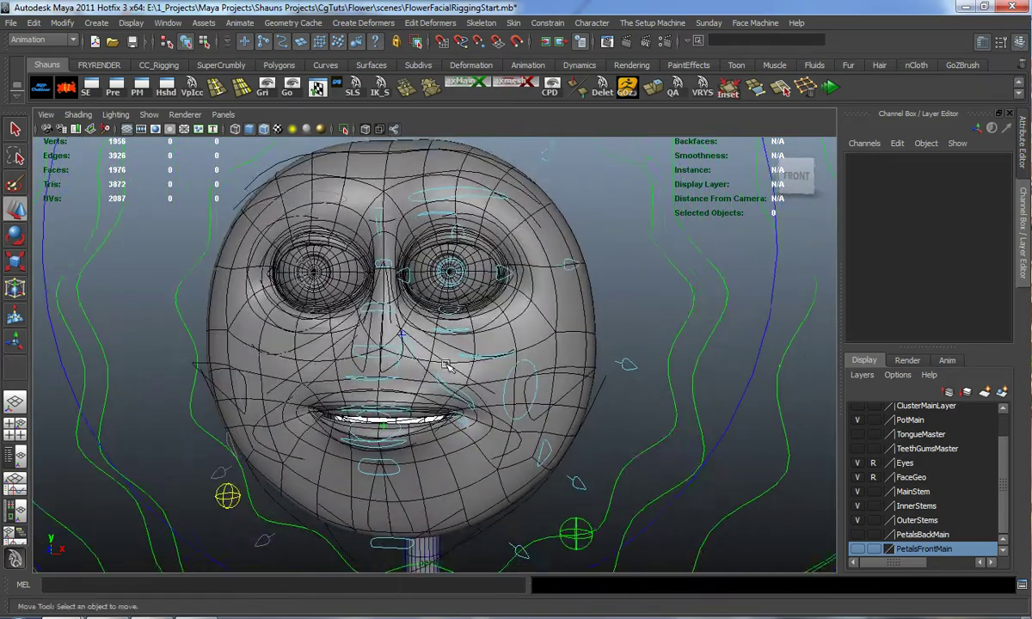
- Hide the widget controls so only the influence curves remain over the face
middle_click_drag(446, 365, 490, 397, "alt")
right_click_drag(490, 397, 517, 395, "alt")
left_click_drag(517, 396, 525, 394, "alt")
middle_click_drag(525, 394, 548, 389, "alt")
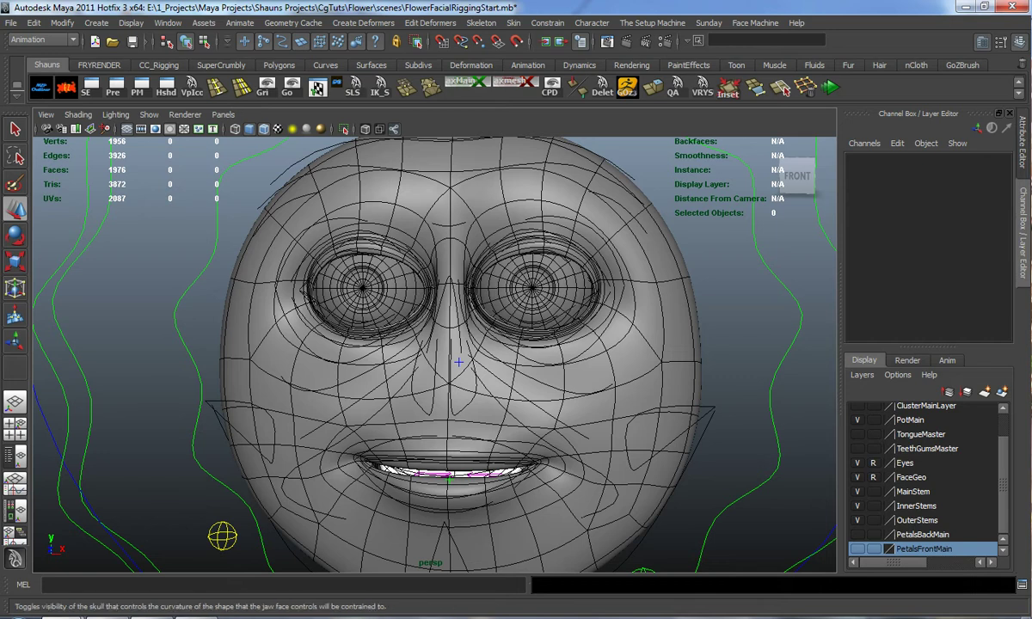
middle_click_drag(516, 366, 528, 361, "alt")
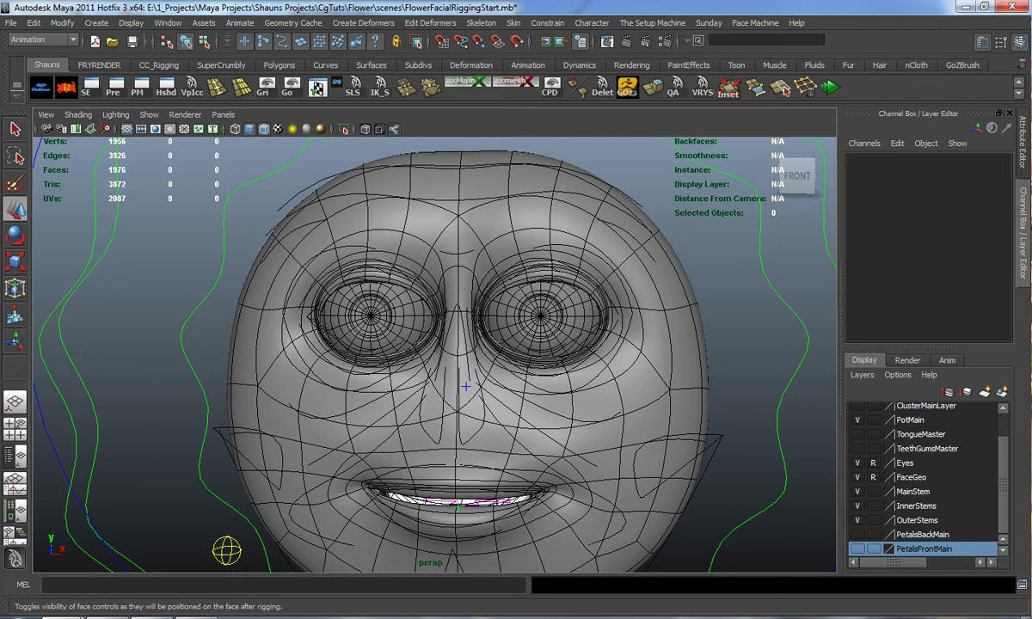
- Examine the face control placement on the face beside the Pre-Rig window and turn its display off again
left_click(780, 87)
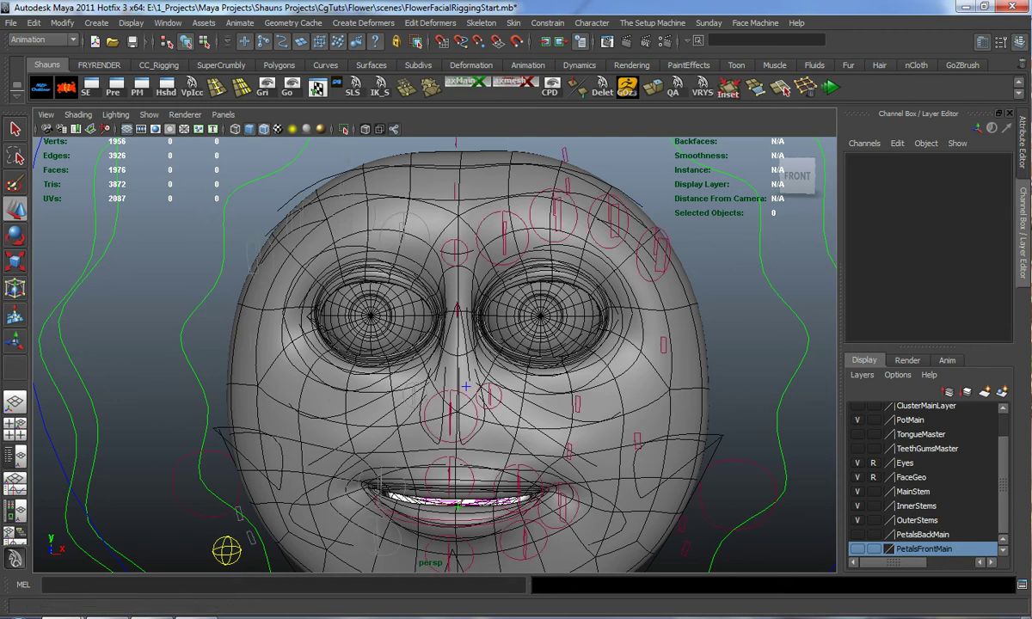
left_click_drag(1031, 153, 676, 150)
left_click_drag(510, 297, 485, 345, "alt")
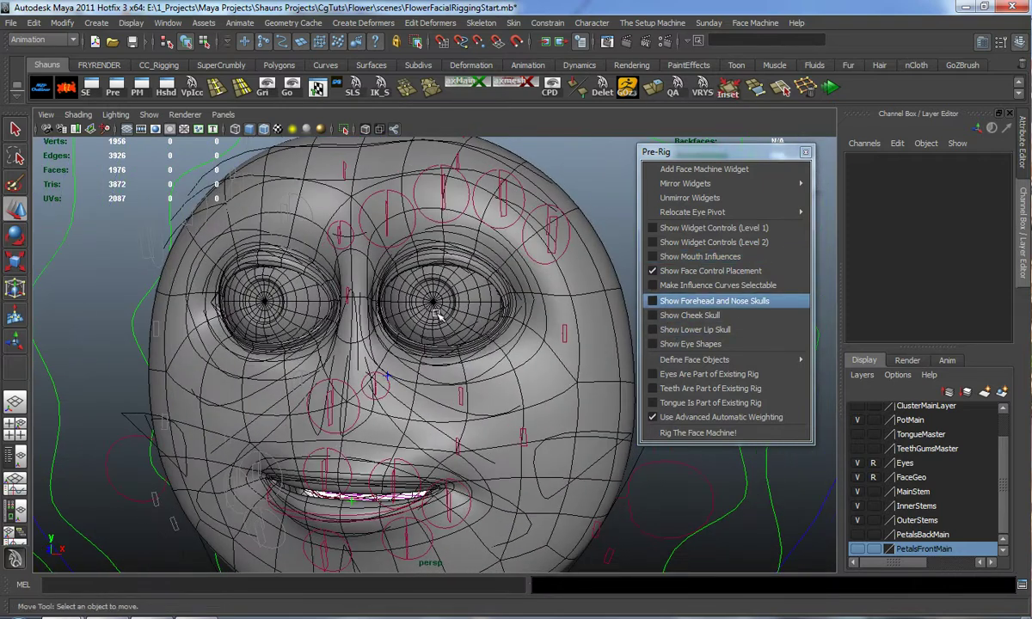
left_click_drag(437, 316, 475, 324, "alt")
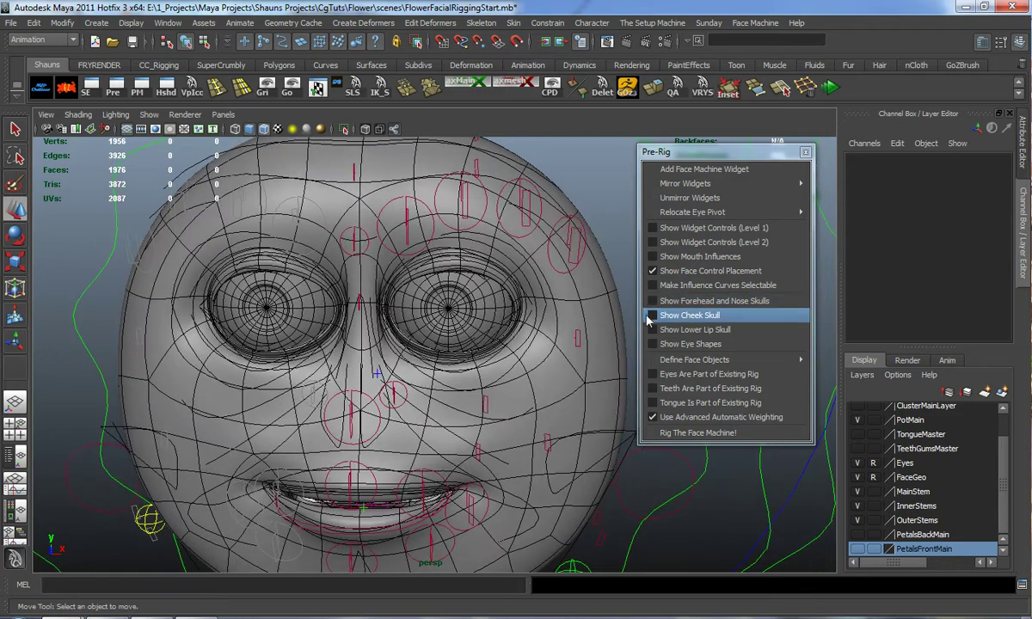
left_click(653, 272)
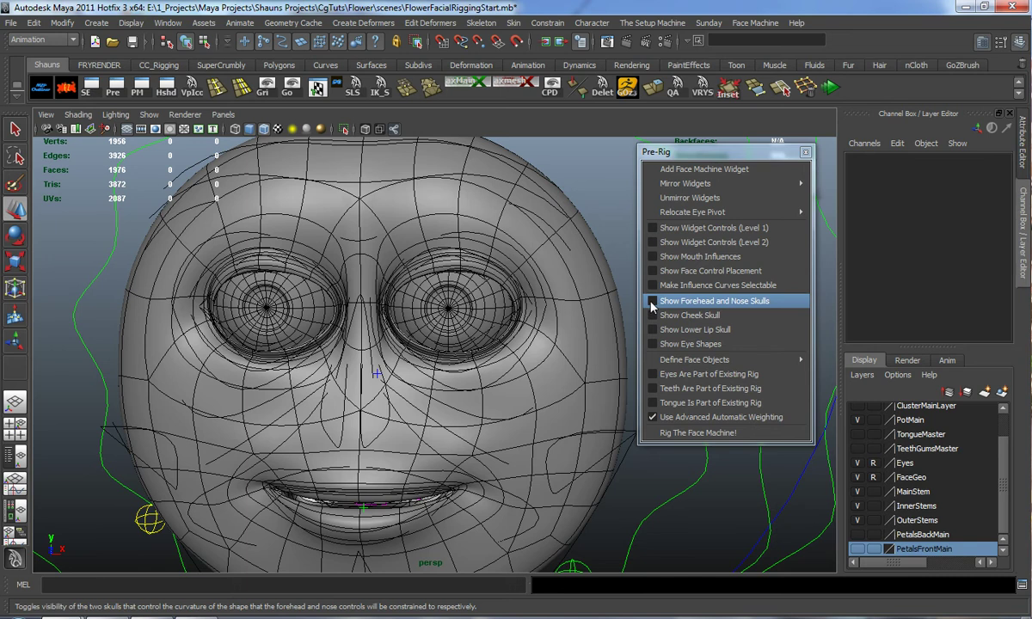
- Show the forehead and nose skulls and select the forehead skull
left_click_drag(521, 320, 535, 325, "alt")
middle_click_drag(535, 325, 553, 408, "alt")
left_click_drag(553, 408, 553, 437, "alt")
left_click(411, 216)
left_click_drag(396, 369, 398, 299, "alt")
middle_click_drag(398, 299, 428, 283, "alt")
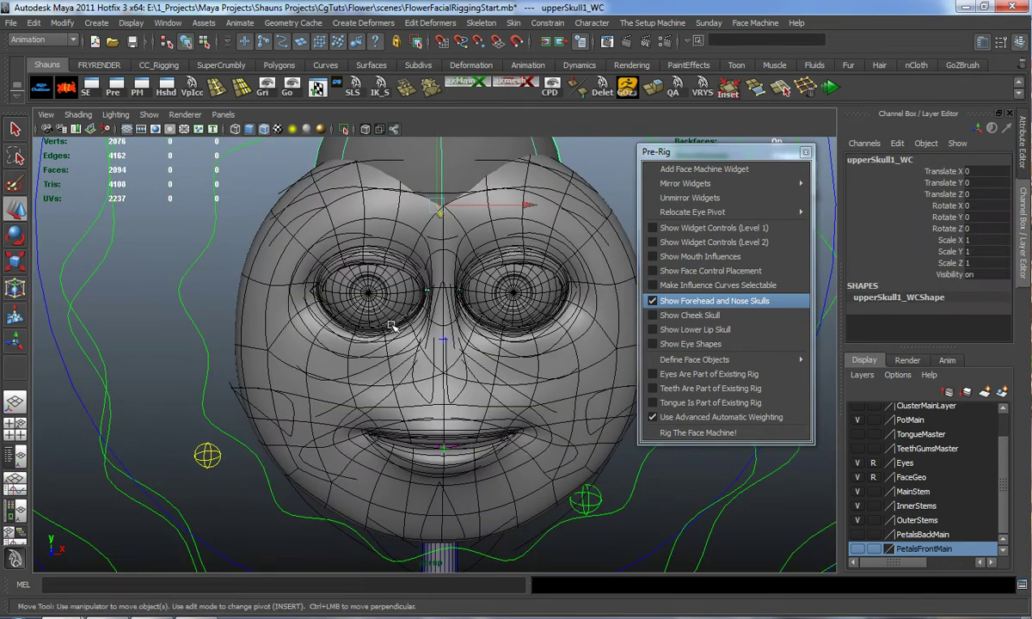
- Switch the viewport to wireframe and check the forehead skull's fit inside the head
key("4")
left_click_drag(401, 311, 455, 356, "alt")
left_click(660, 307)
left_click(660, 307)
left_click_drag(522, 415, 451, 401, "alt")
middle_click_drag(451, 401, 451, 326, "alt")
left_click_drag(449, 382, 483, 336, "alt")
middle_click_drag(484, 336, 488, 432, "alt")
left_click_drag(489, 430, 469, 223, "alt")
- Scale the forehead skull to about X 1.044, Y 0.427, Z 0.466 and move it to Translate Z about 0.479
key("r")
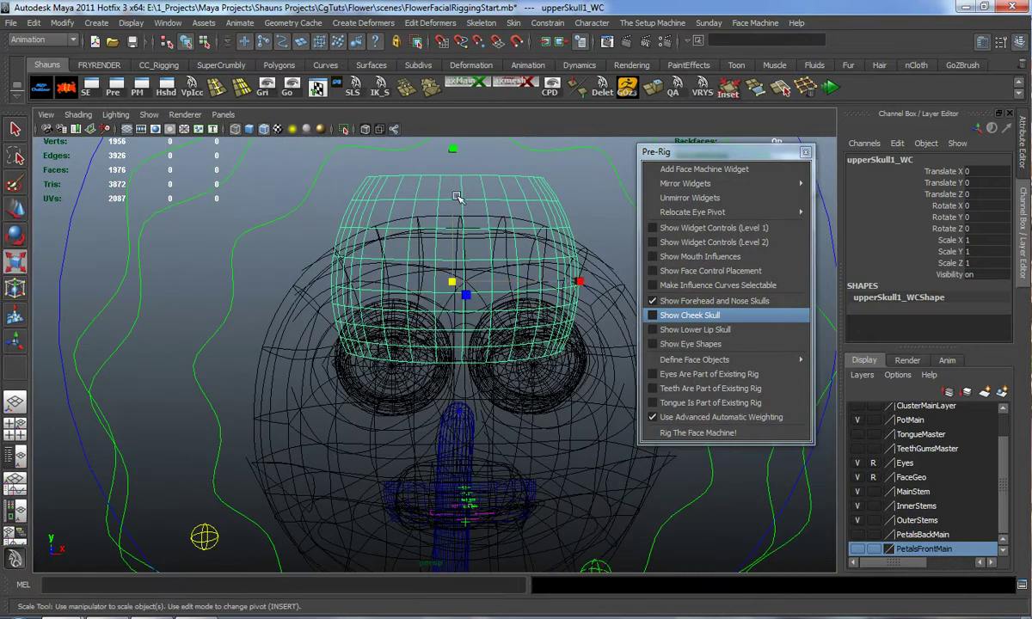
left_click_drag(453, 150, 448, 225)
left_click_drag(444, 242, 496, 327, "alt")
key("w")
left_click_drag(482, 330, 424, 291, "alt")
key("r")
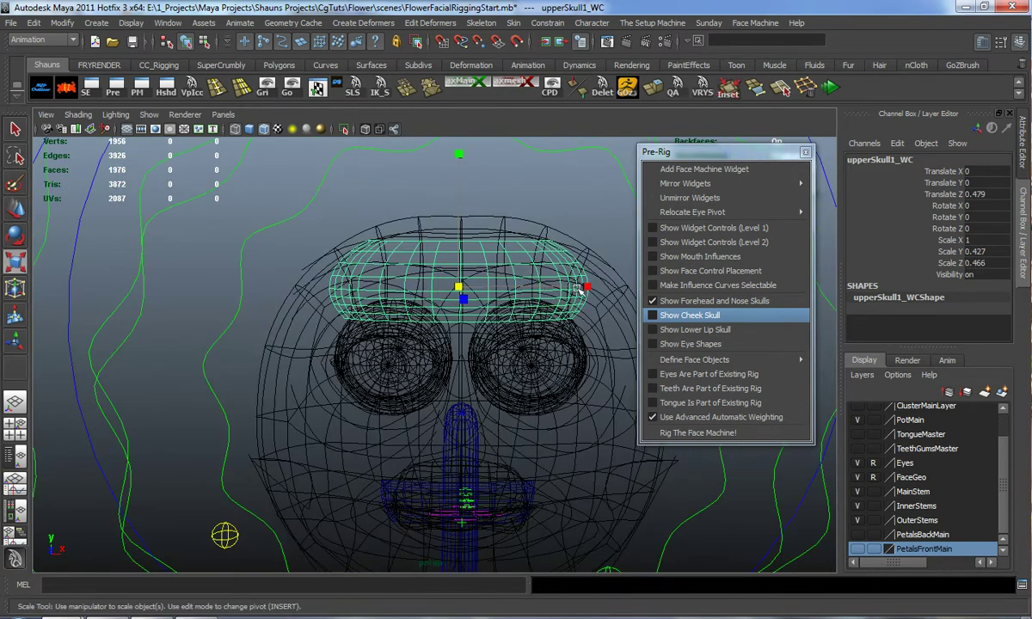
left_click_drag(588, 290, 593, 289)
- Select the nose skull to check its fit, and hide the forehead and nose skulls
mouse_move(574, 286)
left_mouse_down("alt")
mouse_move(586, 293)
mouse_move(574, 292)
left_mouse_up("alt")
middle_click_drag(530, 368, 463, 189, "alt")
right_click_drag(463, 189, 488, 305, "alt")
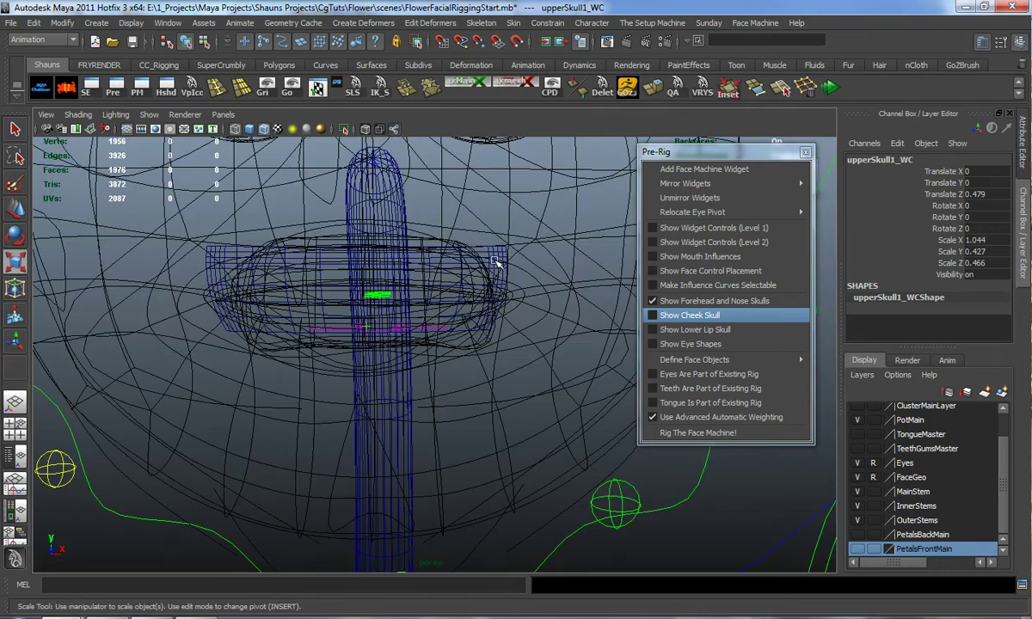
left_click(495, 261)
middle_click_drag(493, 268, 604, 272, "alt")
left_click_drag(604, 273, 565, 281, "alt")
middle_click_drag(555, 291, 530, 318, "alt")
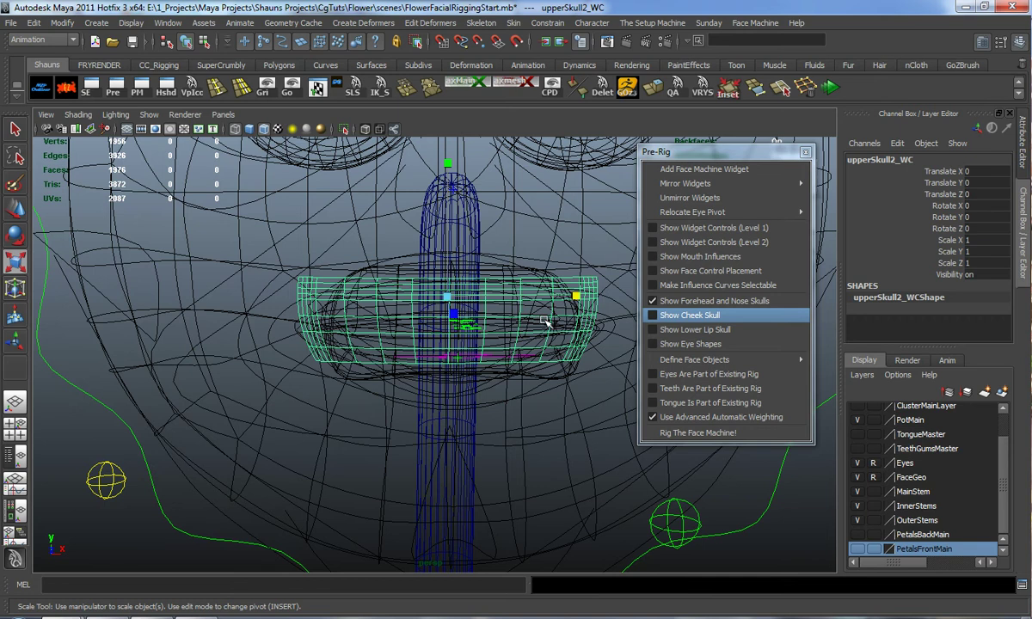
left_click(652, 301)
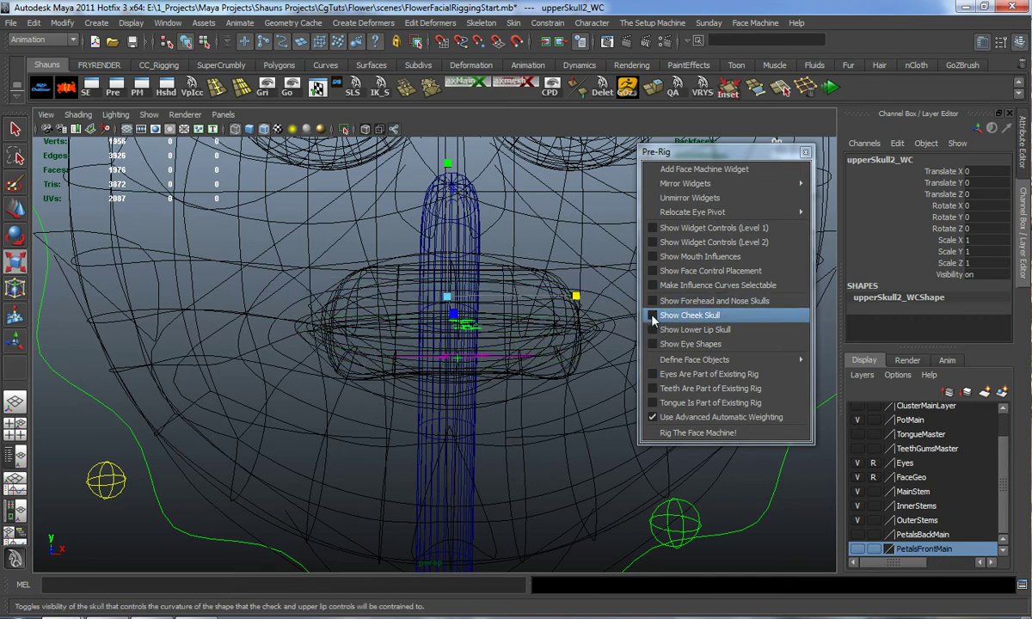
- Show the cheek skull and raise it above the mouth to Translate Y about 0.795
left_click(652, 318)
right_click_drag(491, 320, 516, 304, "alt")
middle_click_drag(526, 301, 508, 360, "alt")
left_click(540, 315)
key("w")
left_click_drag(457, 276, 454, 190)
middle_click_drag(466, 293, 462, 359, "alt")
- Scale the cheek skull to about X 1.729, Y 1.418, raise it to Translate Y about 0.907 and hide it
key("r")
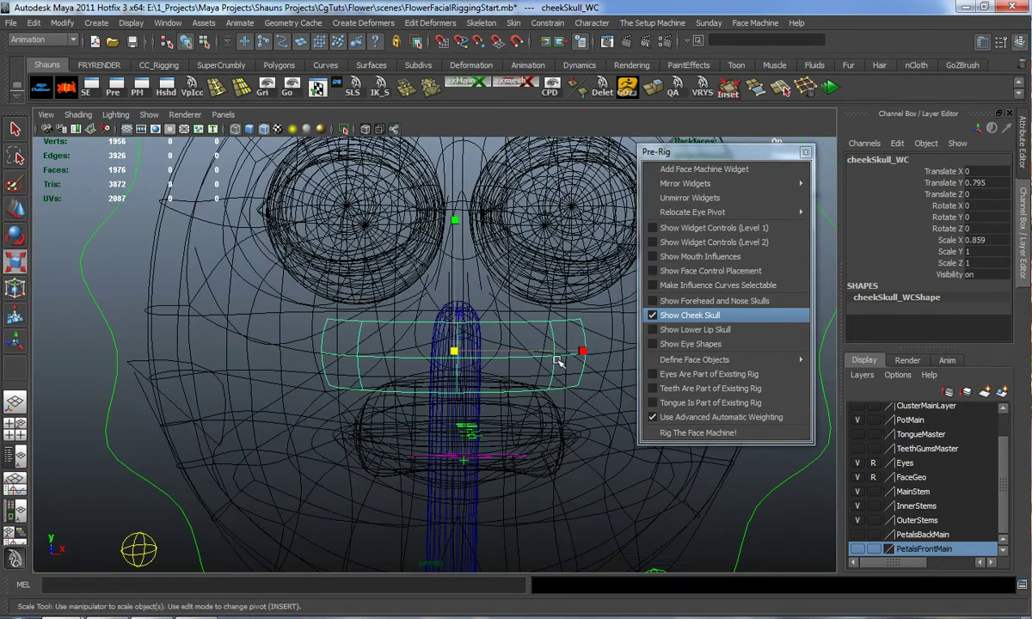
left_click_drag(581, 353, 711, 358)
left_click_drag(455, 221, 454, 167)
key("w")
left_click_drag(454, 259, 452, 246)
left_click(654, 315)
- Show the lower lip skull, select it and raise it over the mouth
left_click(652, 330)
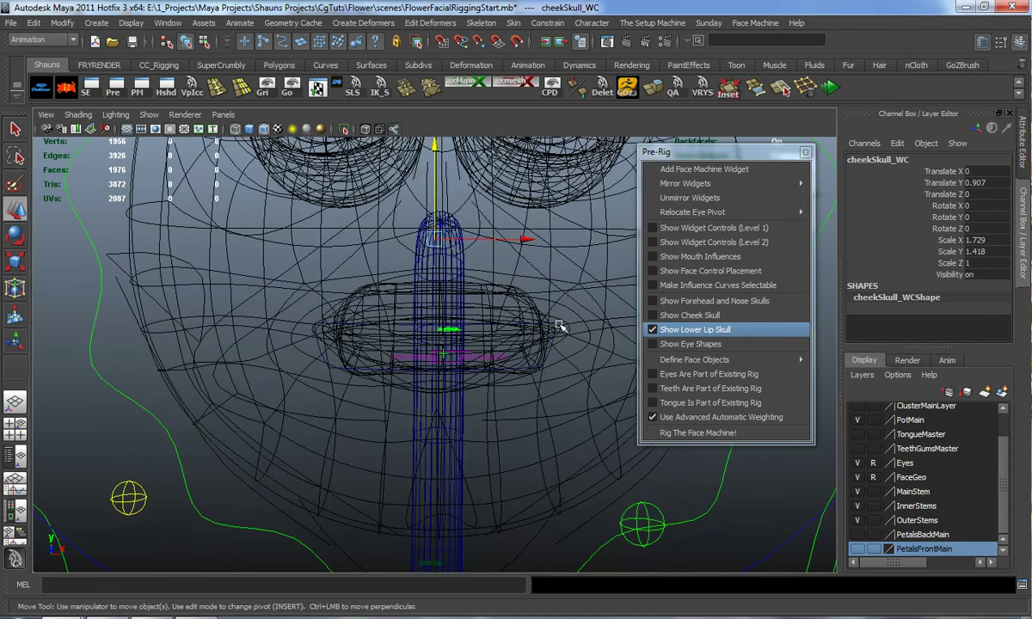
left_click(550, 328)
left_click_drag(511, 352, 502, 346, "alt")
left_click_drag(431, 234, 432, 238)
left_click_drag(434, 241, 432, 213)
- Scale the lower lip skull to about 1.729 in Y, raise it to Translate Y about 0.327 and hide it
key("r")
left_click_drag(433, 171, 437, 101)
key("w")
left_click_drag(436, 213, 436, 198)
key("r")
left_click_drag(436, 156, 436, 134)
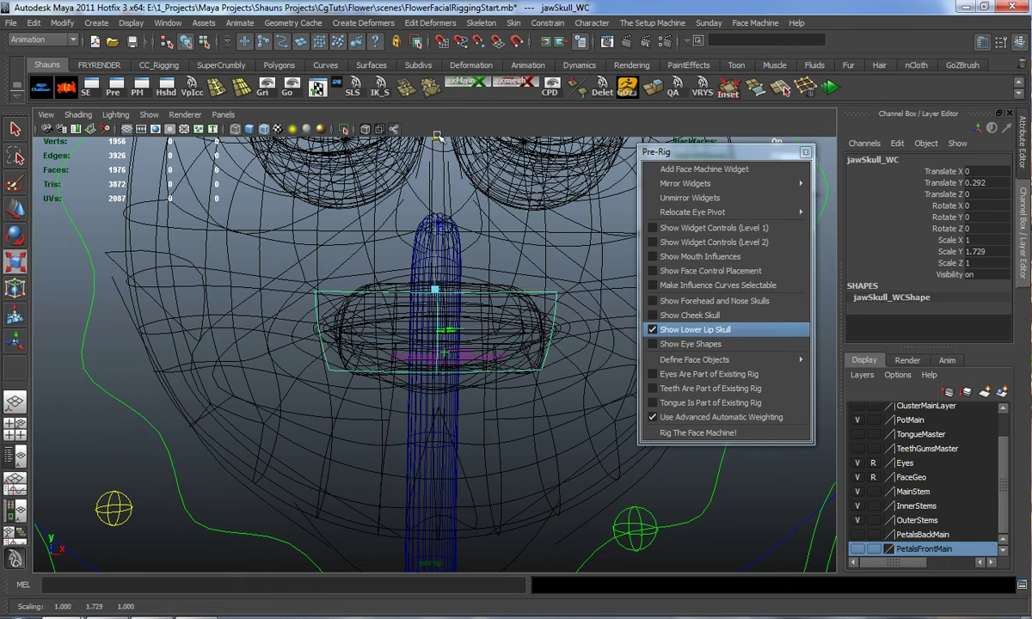
key("w")
left_click_drag(437, 195, 437, 190)
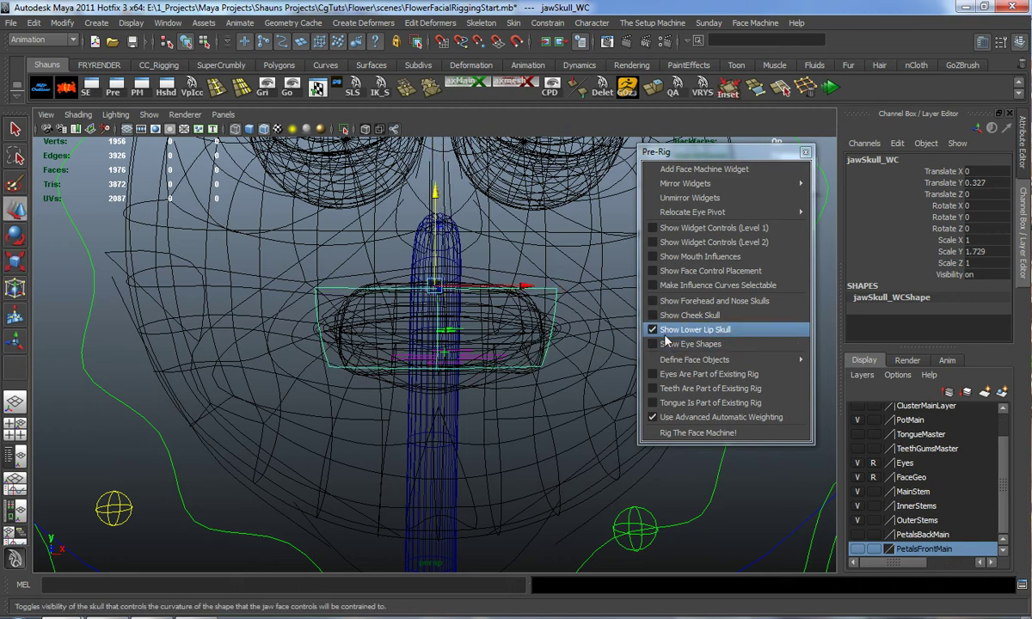
left_click(653, 331)
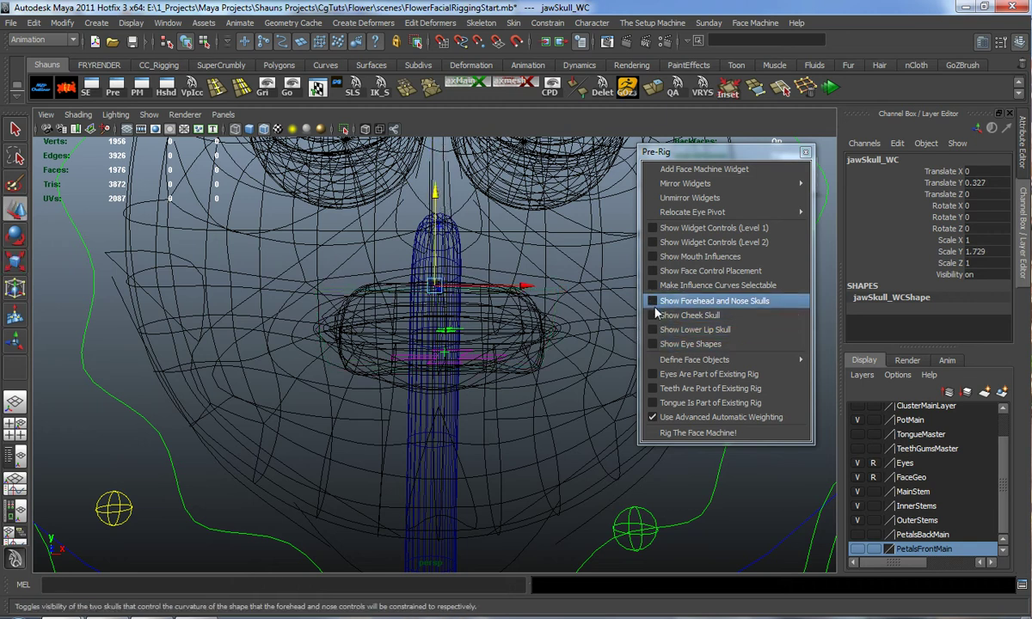
- Show the forehead and nose skulls and raise the nose skull to Translate Y about 0.786, between the mouth and eyes
left_click(651, 317)
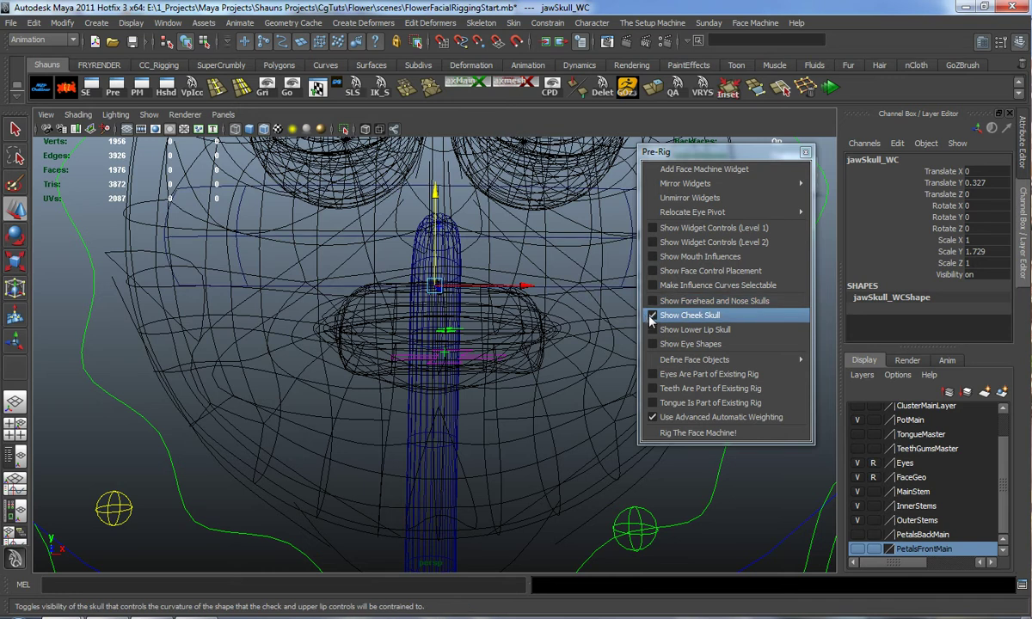
left_click(653, 331)
left_click(654, 330)
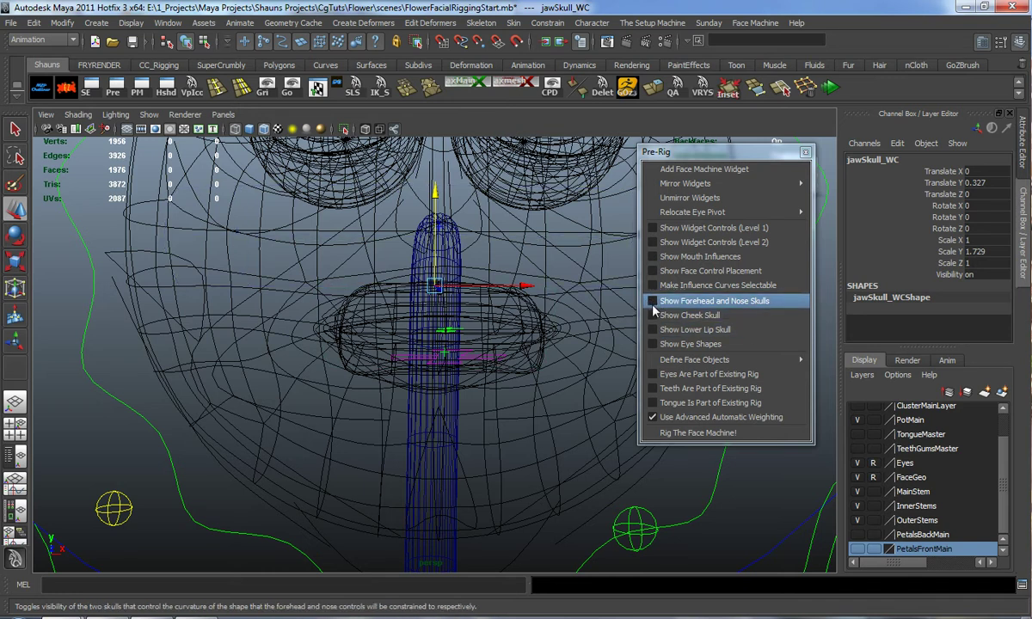
left_click(653, 302)
left_click(552, 303)
middle_click_drag(470, 256, 479, 319, "alt")
left_click_drag(442, 278, 439, 190)
- Narrow the nose skull to about 0.458 in X and hide the forehead and nose skulls
key("r")
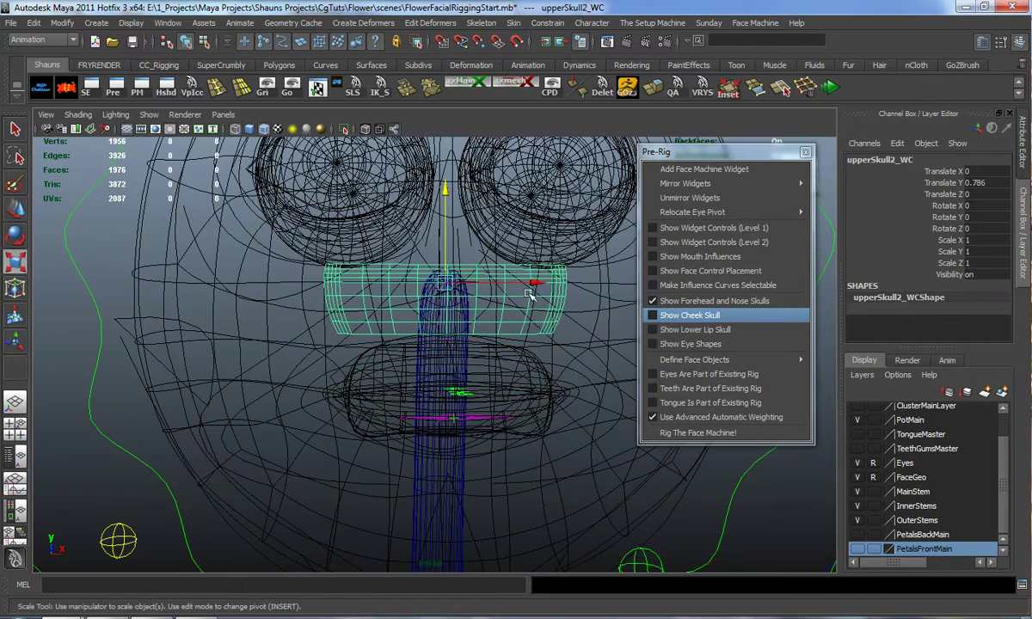
left_click_drag(572, 284, 504, 288)
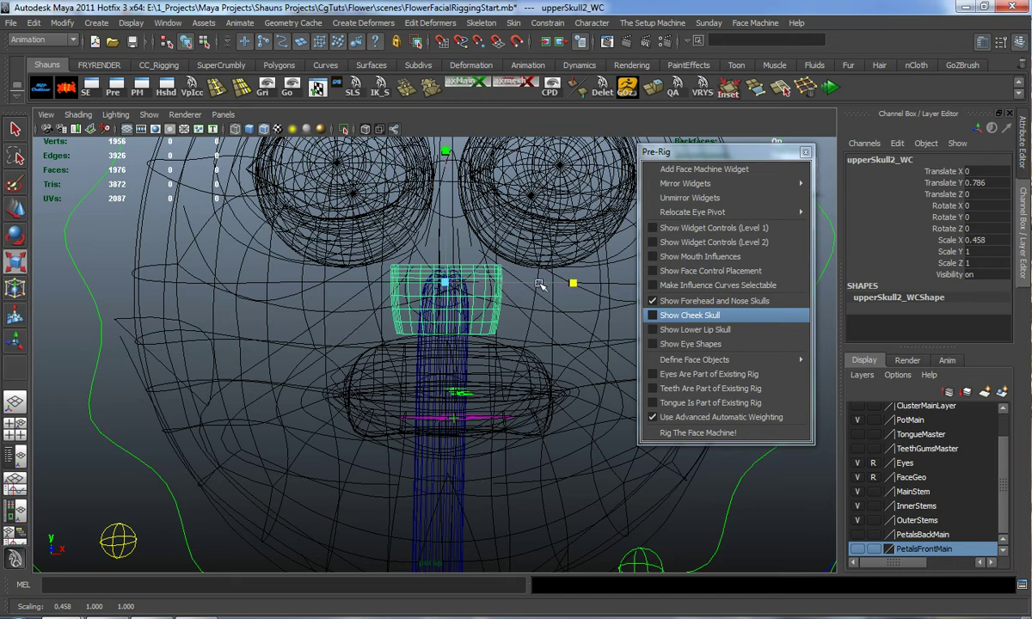
scroll(482, 345, "down", 5)
left_click_drag(479, 347, 317, 331, "alt")
key("w")
left_click(159, 354)
left_click_drag(159, 353, 301, 355, "alt")
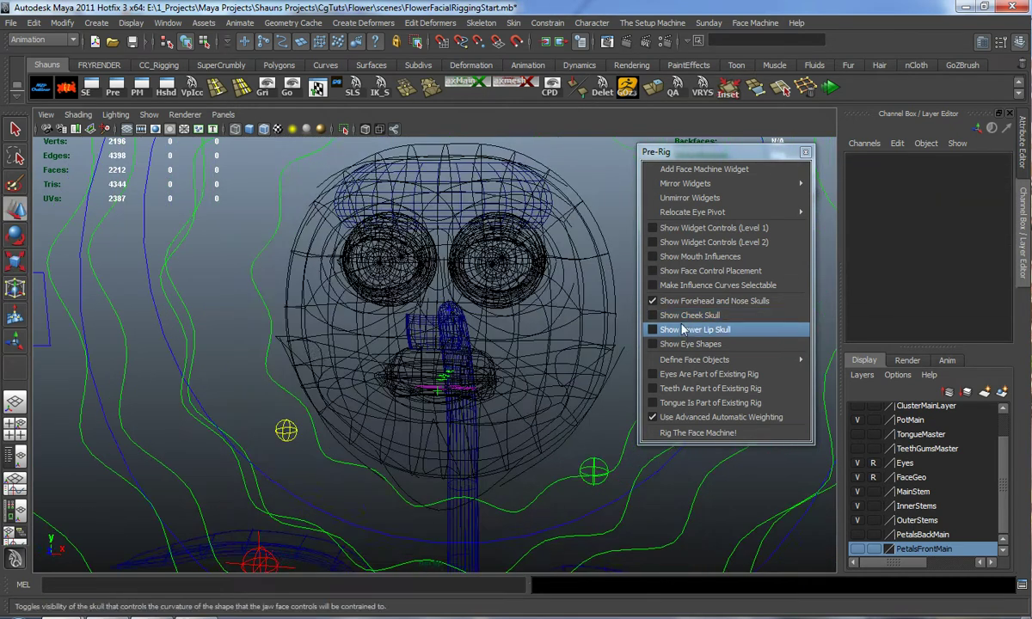
left_click(655, 304)
- Switch the viewport to shaded display with the whole flower face framed from the front
left_click_drag(490, 331, 505, 334, "alt")
middle_click_drag(505, 333, 512, 354, "alt")
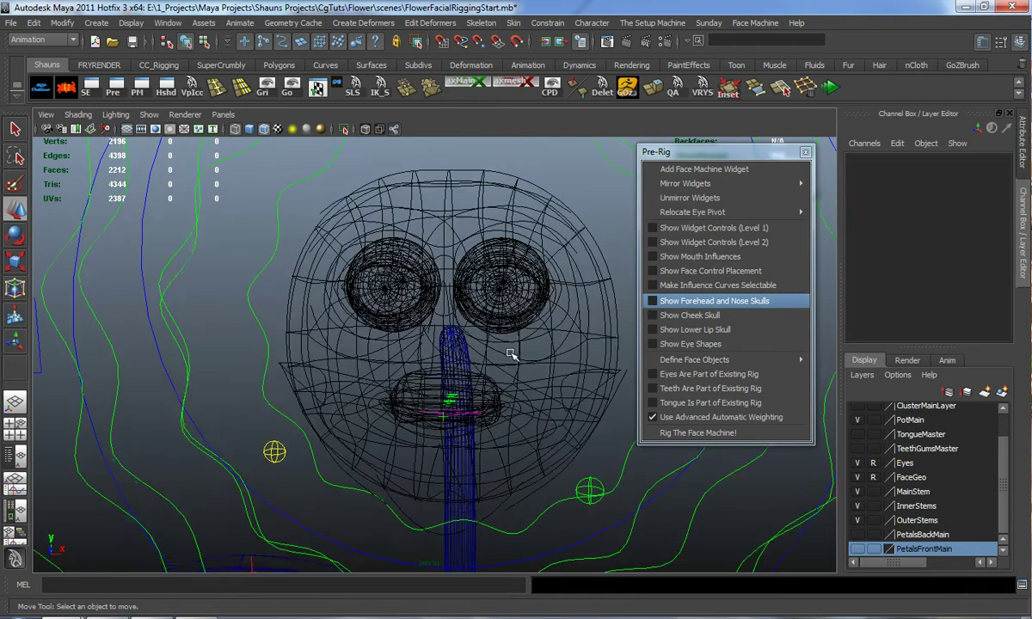
left_click_drag(512, 355, 539, 375, "alt")
key("5")
left_click_drag(390, 346, 380, 361, "alt")
middle_click_drag(380, 361, 389, 339, "alt")
left_click_drag(389, 340, 378, 339, "alt")
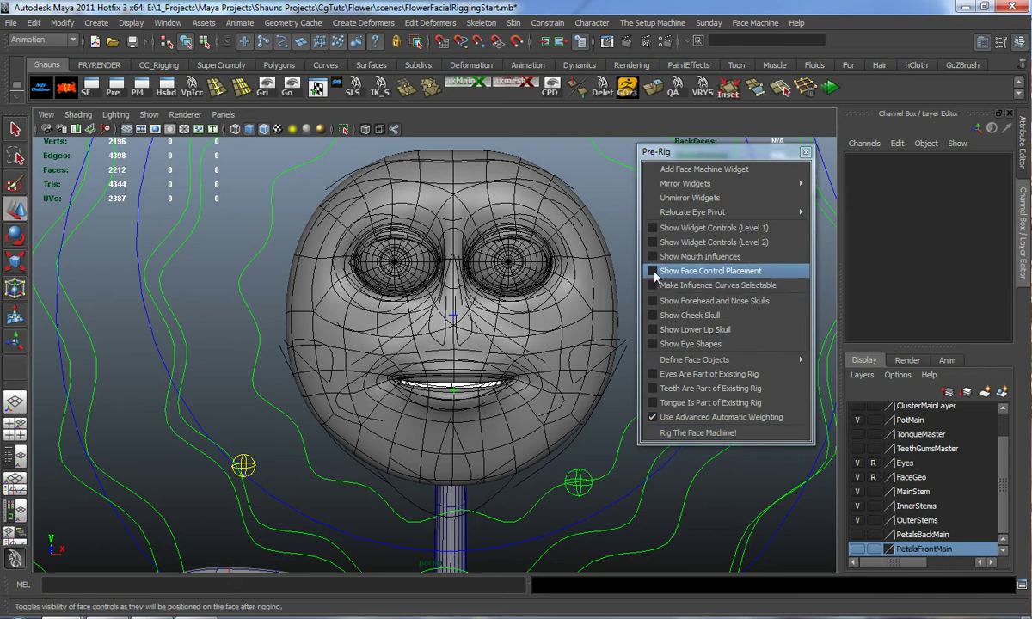
- Show the face control placement and inspect the controls around the brows and eyes
left_click(651, 275)
middle_click_drag(547, 296, 493, 351, "alt")
mouse_move(492, 351)
left_mouse_down("alt")
mouse_move(458, 351)
mouse_move(493, 362)
left_mouse_up("alt")
right_click_drag(525, 378, 575, 379, "alt")
middle_click_drag(574, 378, 502, 391, "alt")
right_click_drag(502, 391, 521, 379, "alt")
middle_click_drag(502, 364, 497, 400, "alt")
mouse_move(497, 400)
left_mouse_down("alt")
mouse_move(479, 396)
mouse_move(502, 388)
left_mouse_up("alt")
middle_click_drag(502, 389, 533, 396, "alt")
left_click_drag(533, 395, 432, 347, "alt")
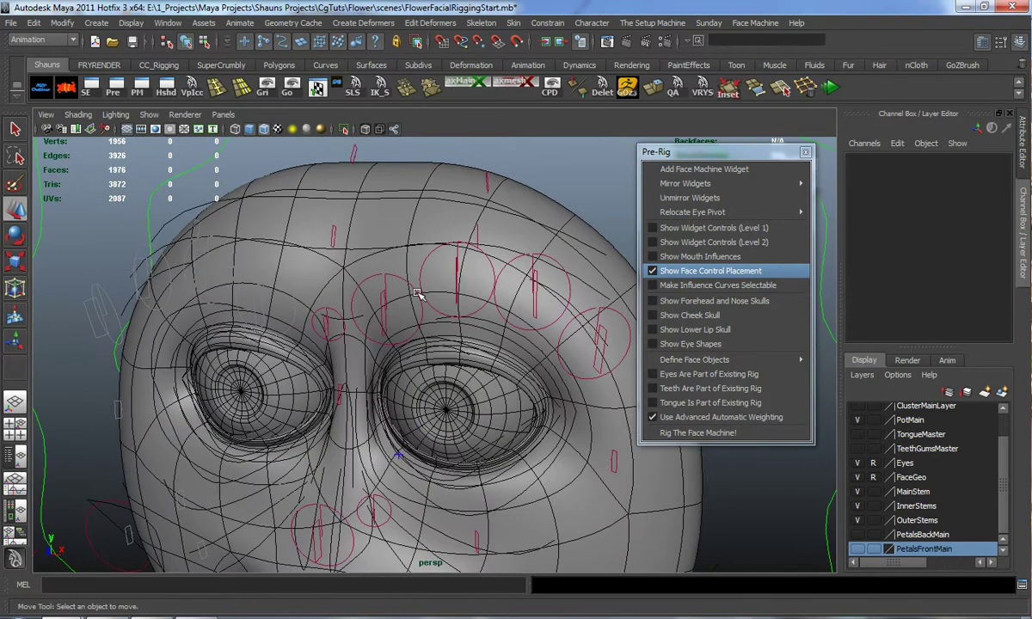
middle_click_drag(576, 363, 486, 347, "alt")
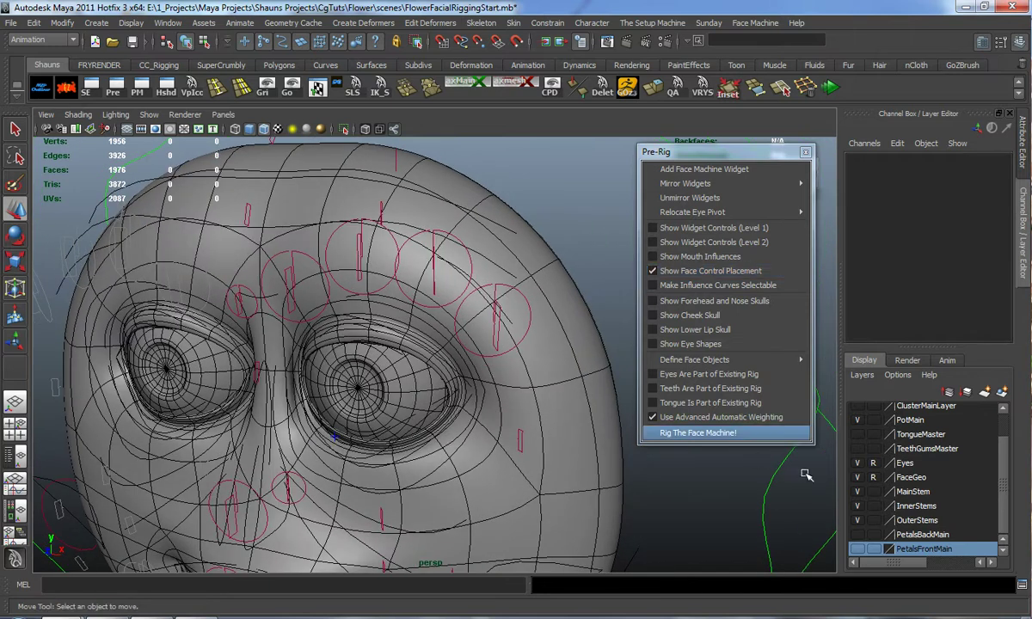
- Show the level 2 widget controls and select the left outer orbital control beside the eye
left_click(663, 246)
middle_click_drag(504, 387, 491, 356, "alt")
left_click_drag(491, 356, 498, 357, "alt")
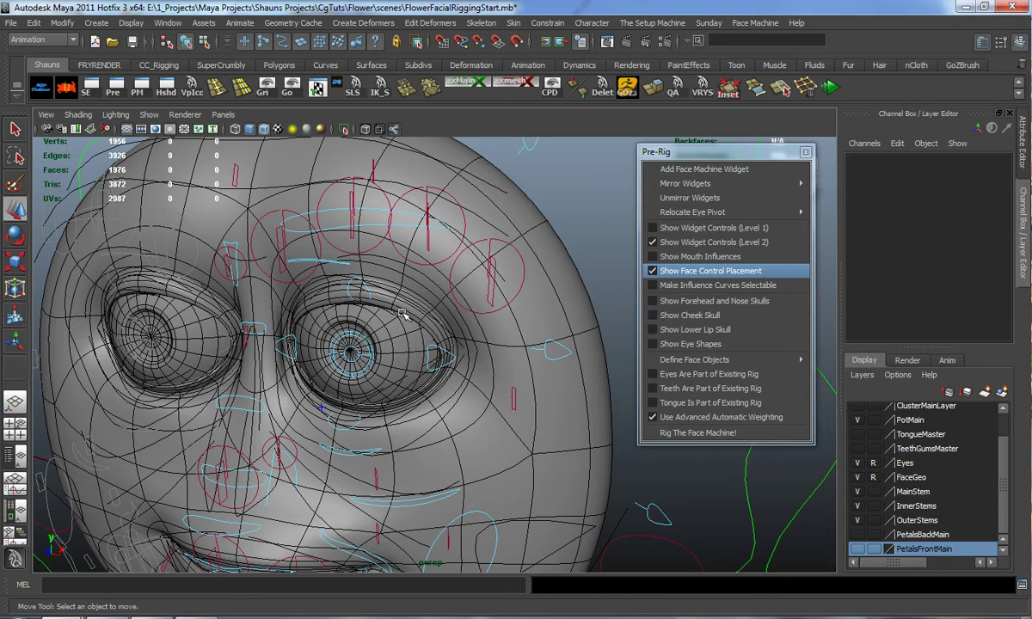
left_click_drag(403, 320, 464, 348, "alt")
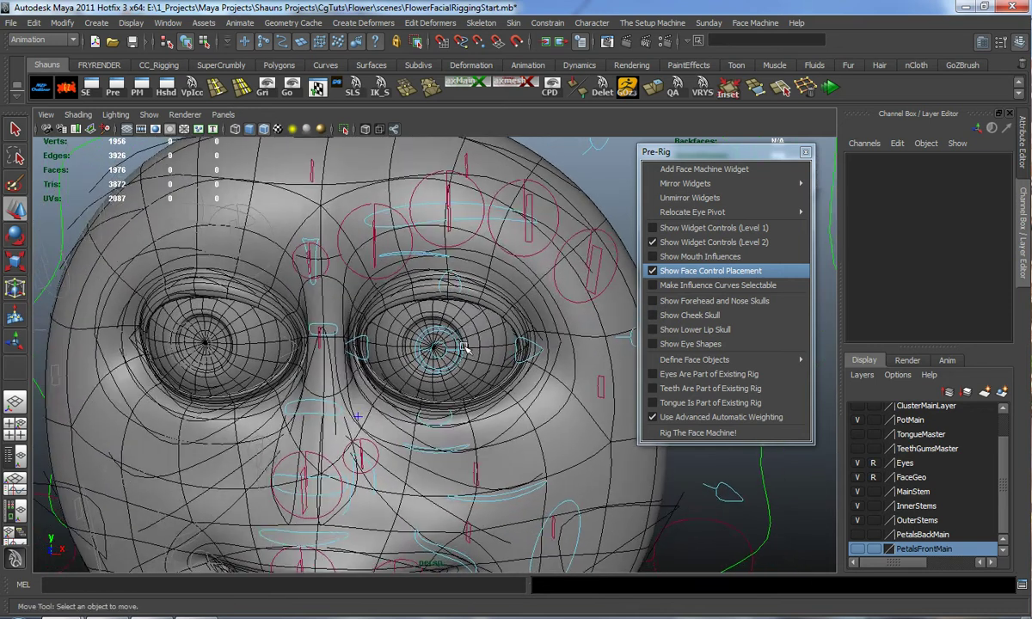
left_click_drag(487, 294, 519, 378, "alt")
left_click(540, 349)
middle_click_drag(519, 378, 570, 294, "alt")
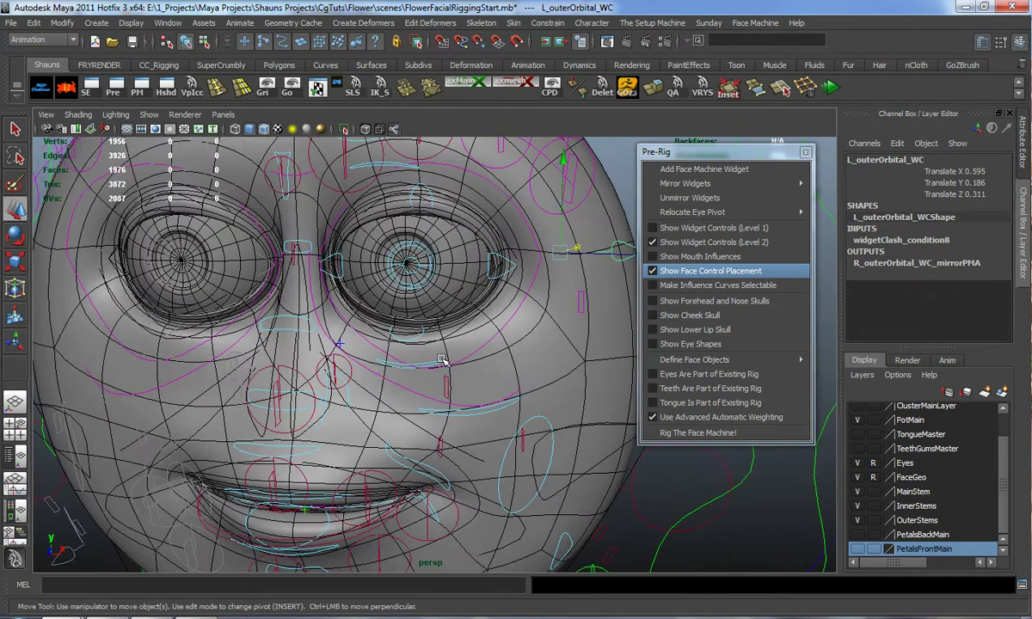
- Move the left outer eye control to the corner of the eye and scale it to about 1.519 in Y
left_click(433, 363)
left_click(501, 275)
left_click_drag(504, 264, 490, 288)
middle_click_drag(490, 288, 481, 340, "alt")
scroll(482, 339, "up", 5)
left_click_drag(474, 340, 496, 337, "alt")
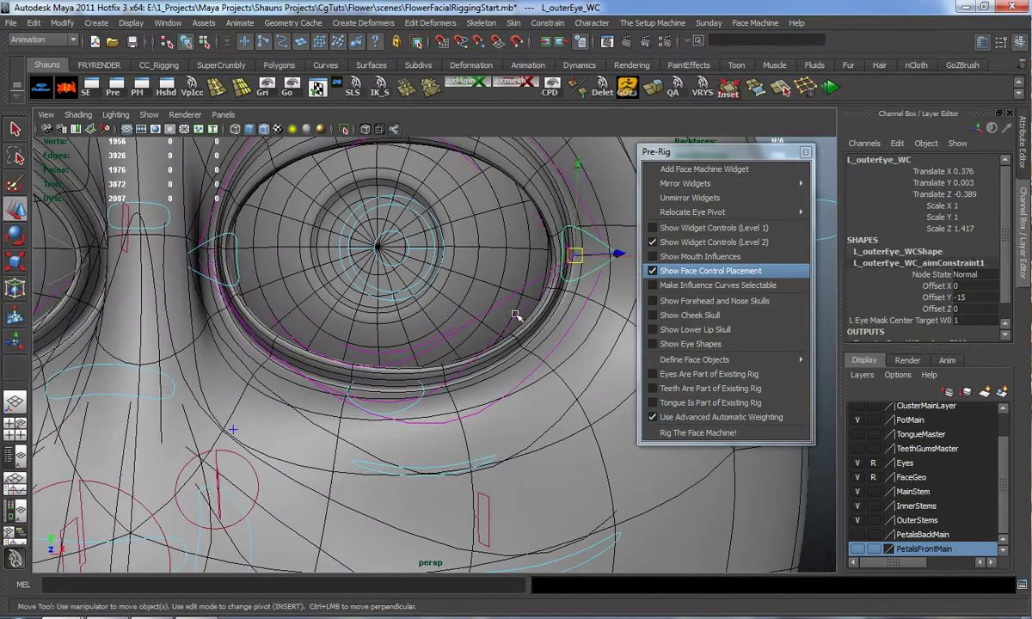
key("r")
middle_click_drag(535, 288, 479, 398, "alt")
left_click_drag(521, 233, 529, 162)
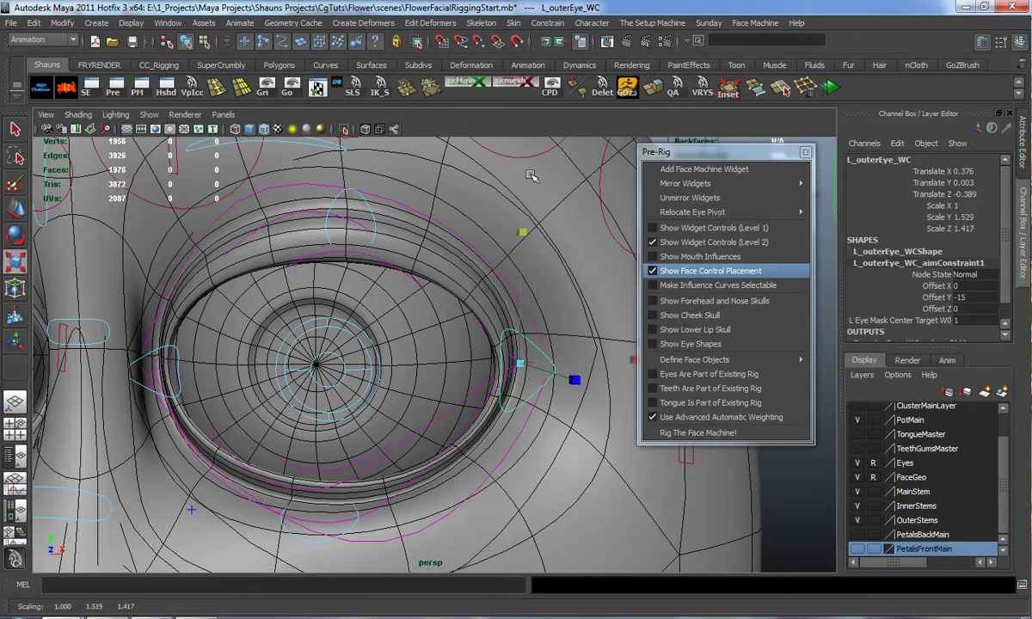
- Refine the left outer eye control's position to about Translate X 0.371, Y -0.028, Z -0.405
key("w")
left_click_drag(520, 274, 432, 327)
left_click_drag(409, 435, 417, 411)
left_click_drag(436, 313, 424, 336)
scroll(424, 339, "down", 3)
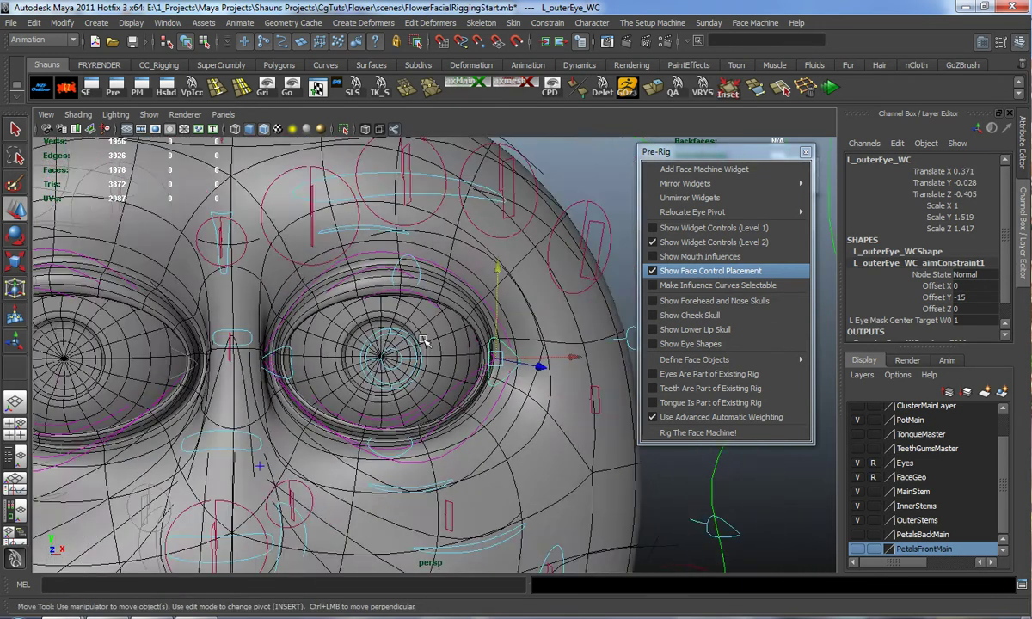
- Adjust the left upper lid control's scale and move it to about Translate X 0.135, Y 0.889, Z -0.141
middle_click_drag(423, 340, 498, 350, "alt")
scroll(494, 351, "up", 3)
left_click_drag(486, 351, 465, 381, "alt")
left_click(495, 292)
left_click_drag(488, 315, 557, 393, "alt")
key("r")
left_click_drag(630, 398, 638, 399)
left_click_drag(615, 397, 555, 381, "alt")
key("w")
left_click_drag(473, 208, 475, 220)
left_click_drag(568, 307, 560, 305)
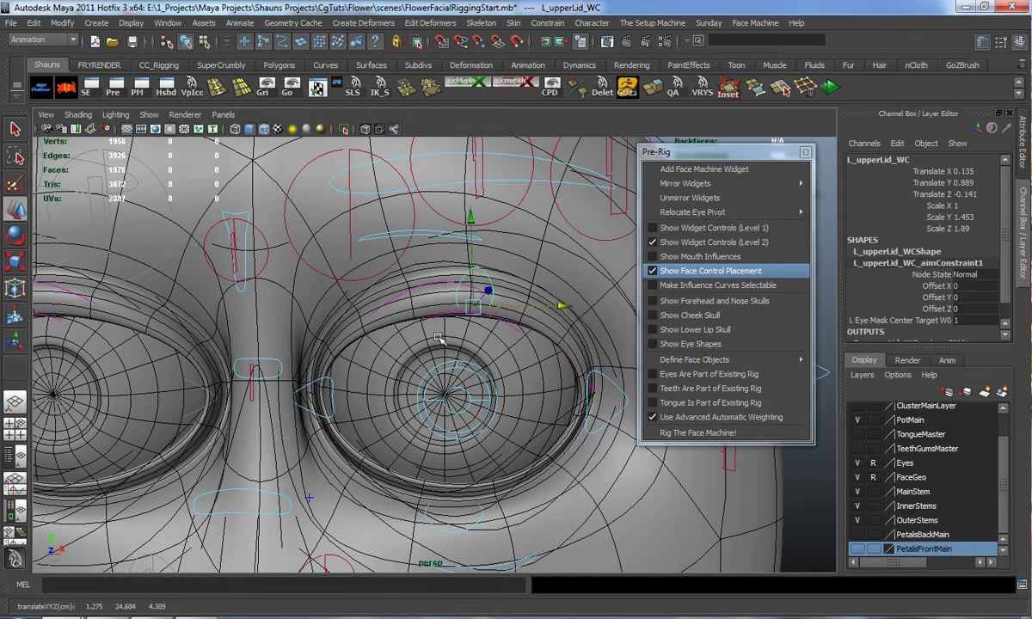
- Deselect the lid control and move the Pre-Rig window off the viewport so the whole face is in view
right_click_drag(411, 318, 402, 361, "alt")
middle_click_drag(403, 361, 483, 297, "alt")
left_click(157, 351)
right_click_drag(320, 331, 299, 346, "alt")
middle_click_drag(299, 346, 274, 289, "alt")
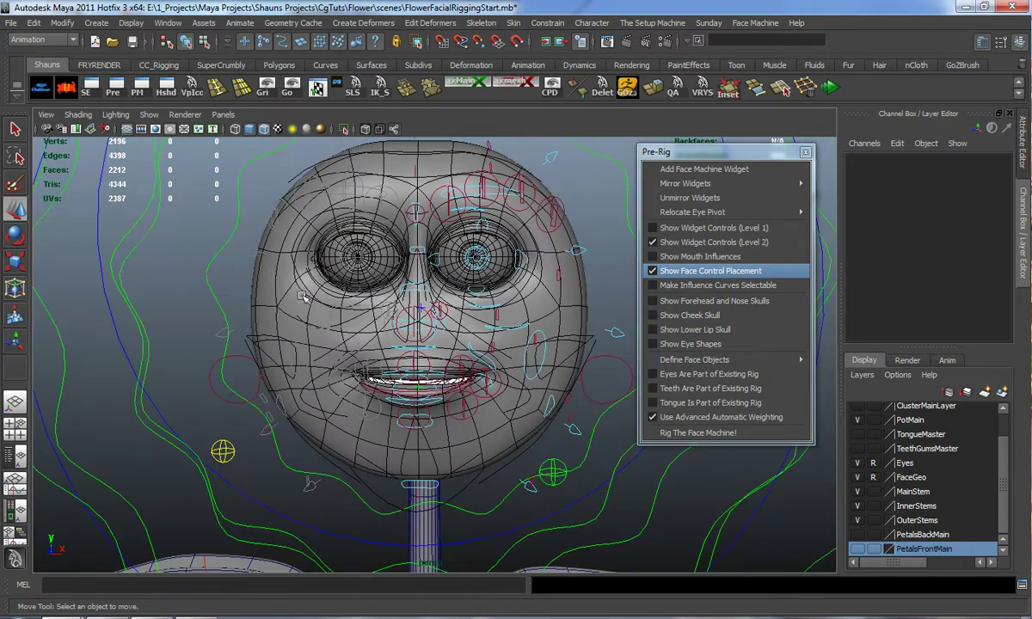
left_click_drag(700, 150, 905, 100)
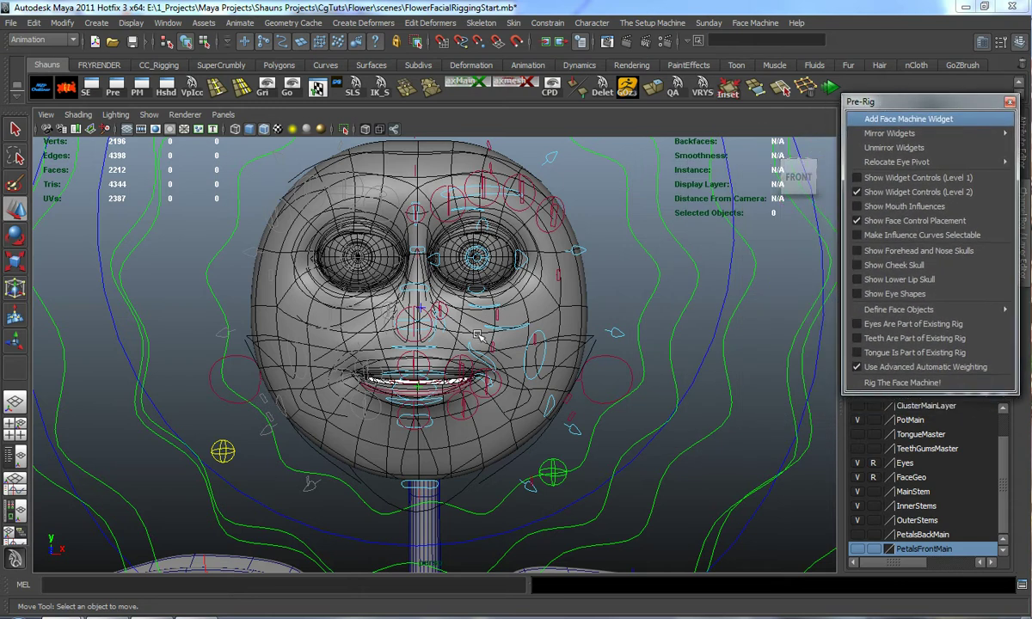
scroll(464, 284, "down", 3)
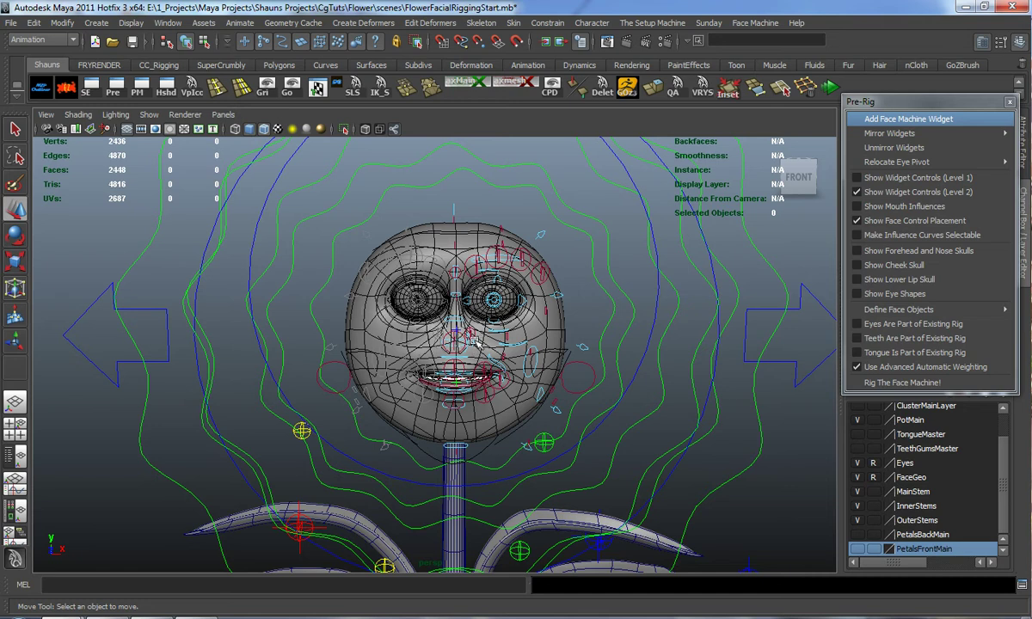
middle_click_drag(474, 339, 461, 356, "alt")
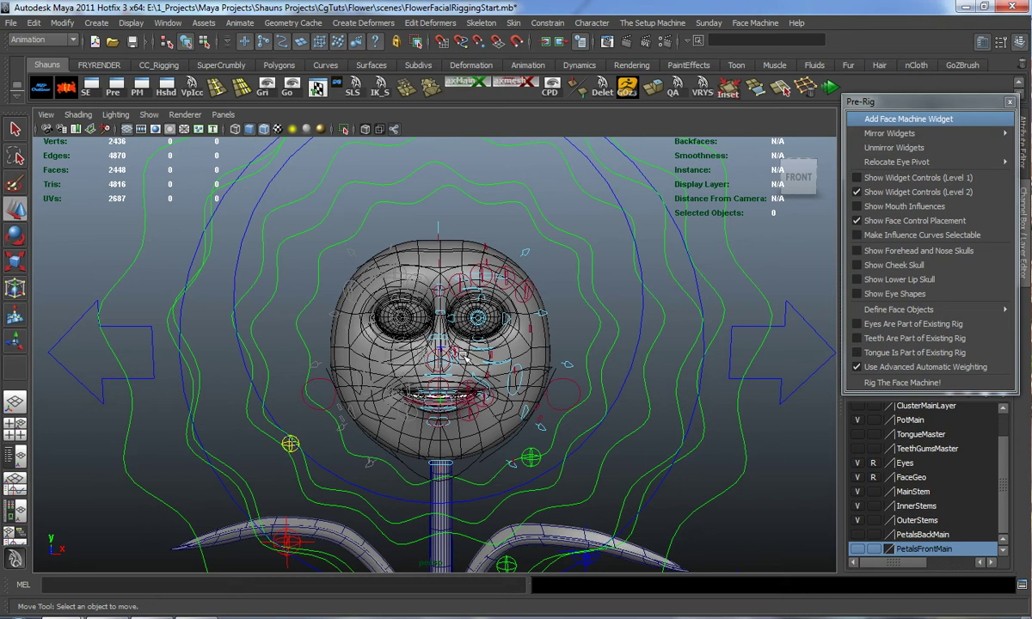
middle_click_drag(477, 343, 471, 324, "alt")
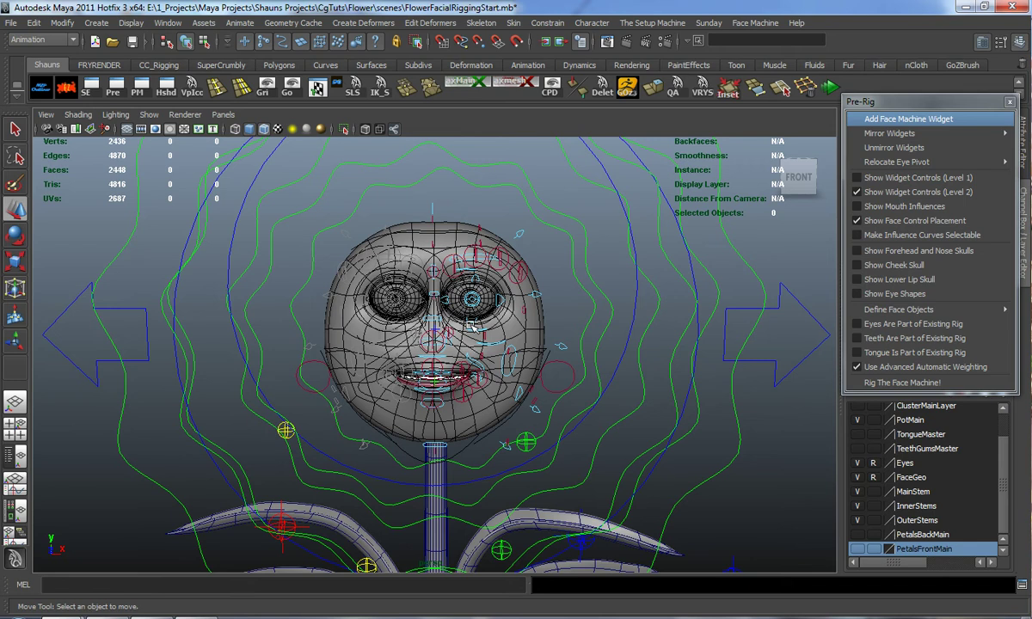
middle_click_drag(415, 284, 422, 293, "alt")
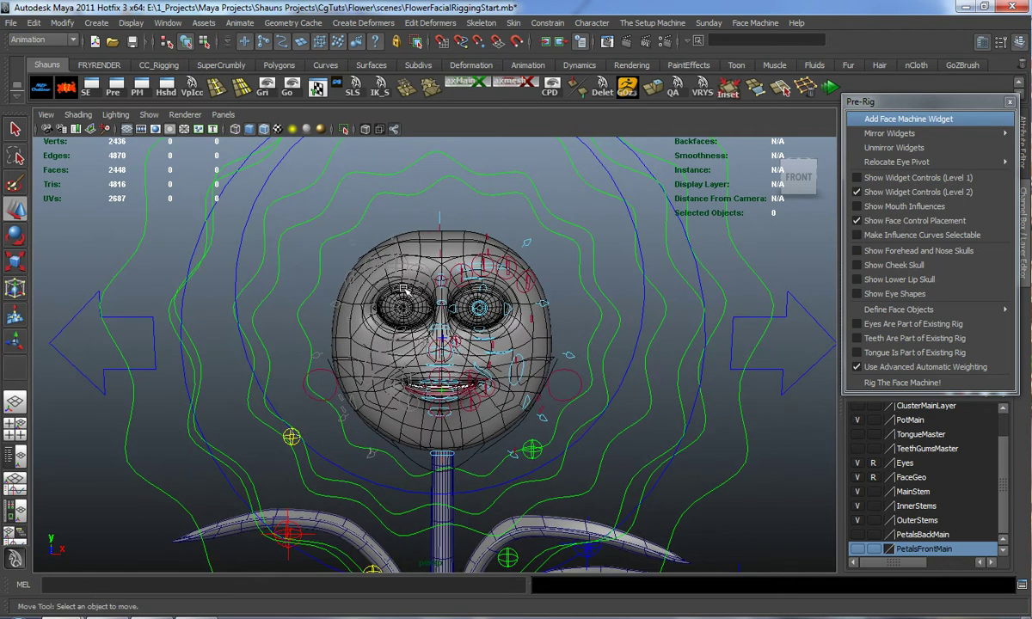
- Save the scene under the new name FlowerFacialRiggingStart_TFMPlaced2.mb
left_click(11, 22)
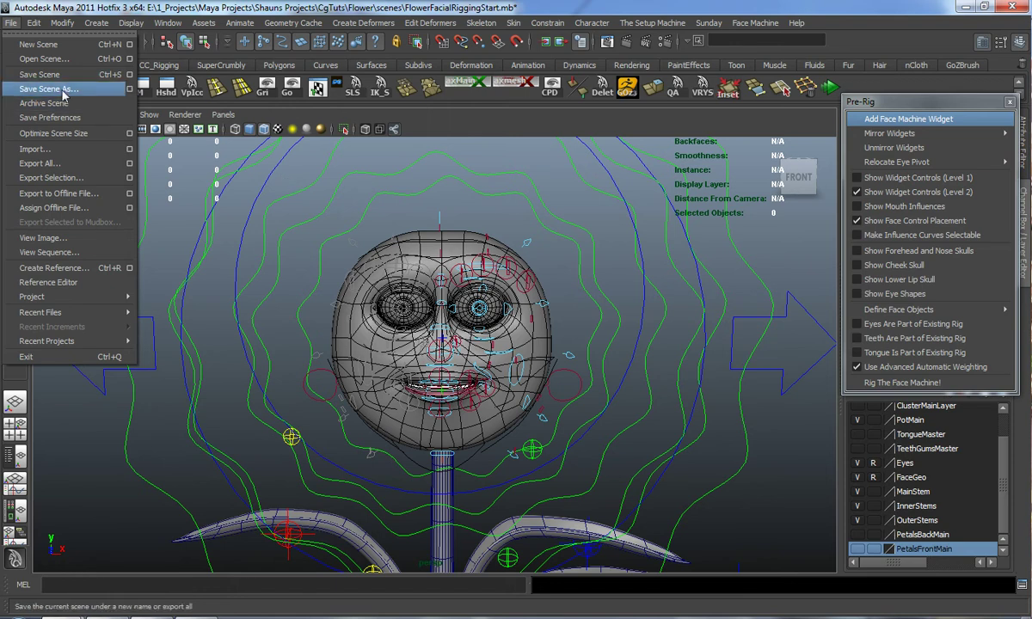
left_click(58, 90)
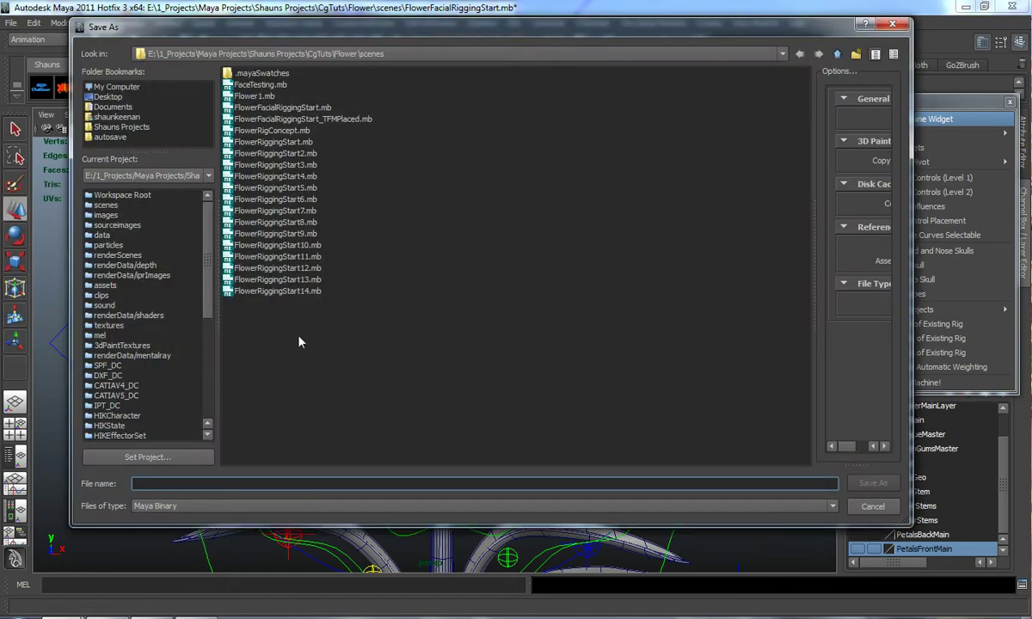
left_click(316, 119)
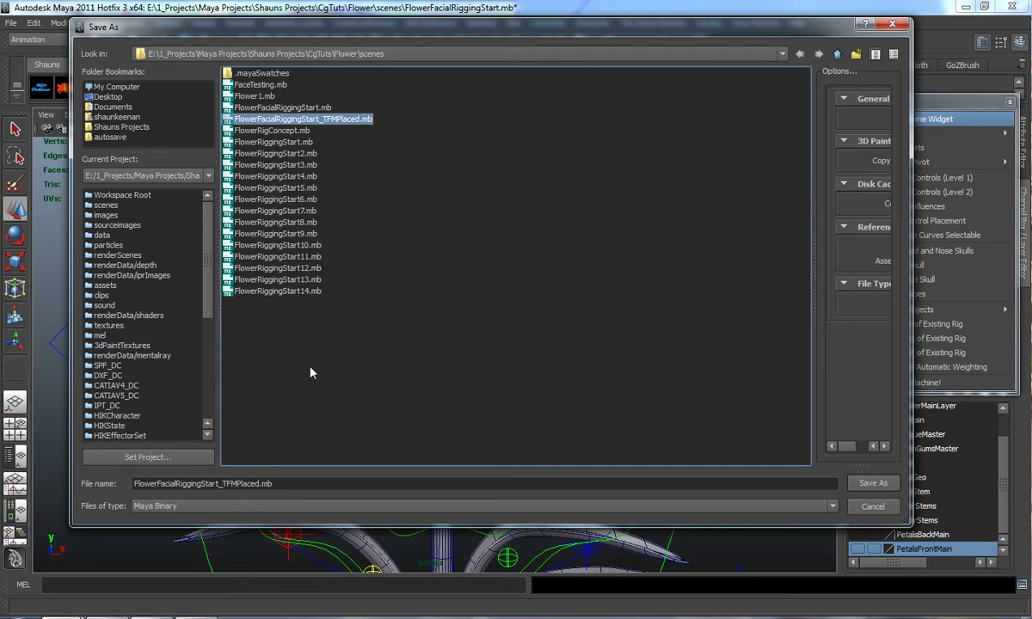
left_click(382, 487)
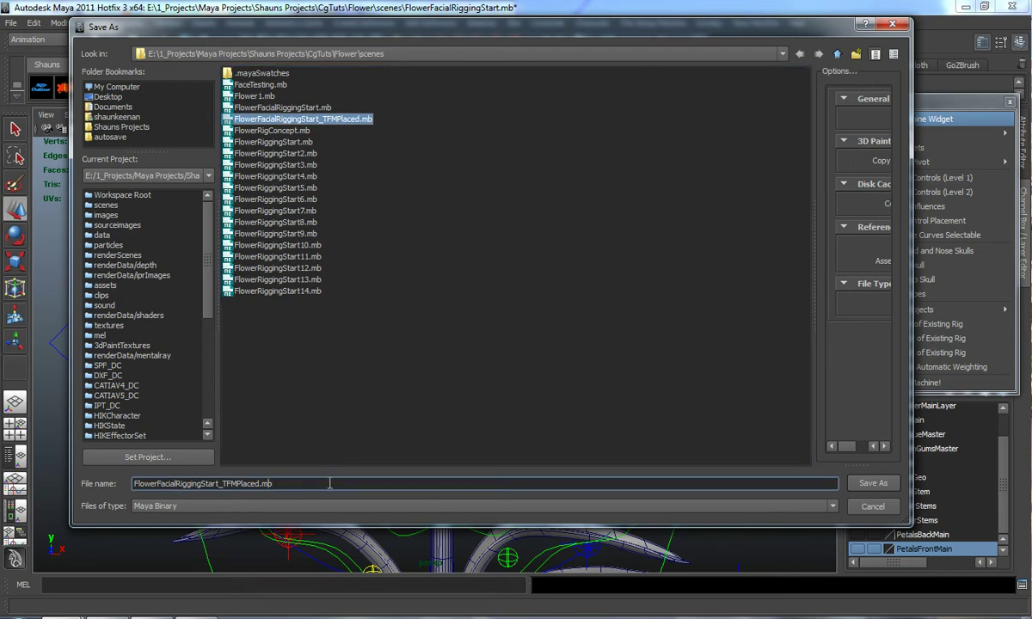
type("2")
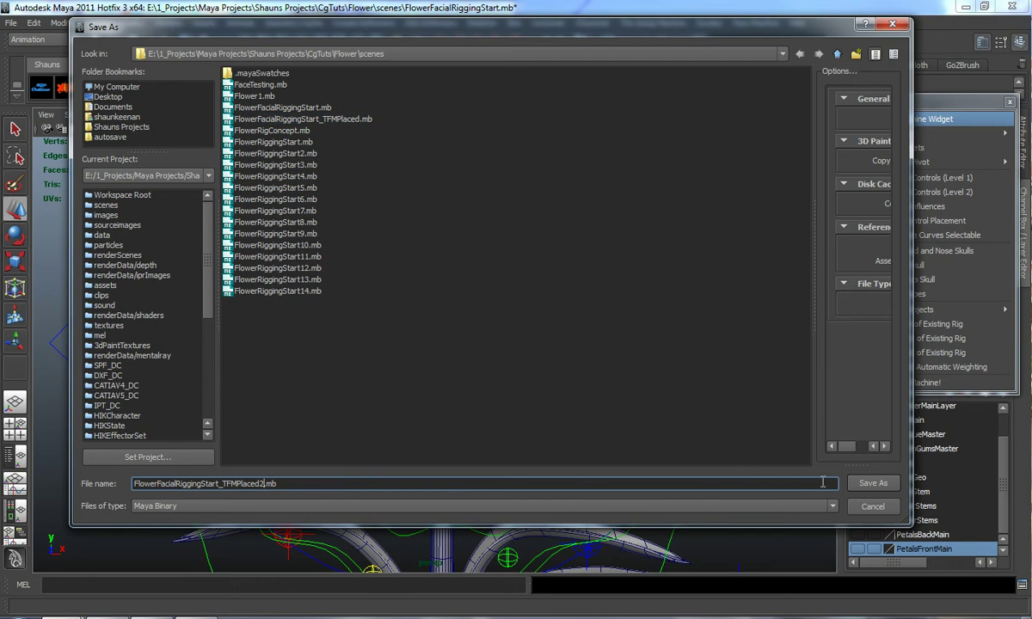
left_click(870, 483)
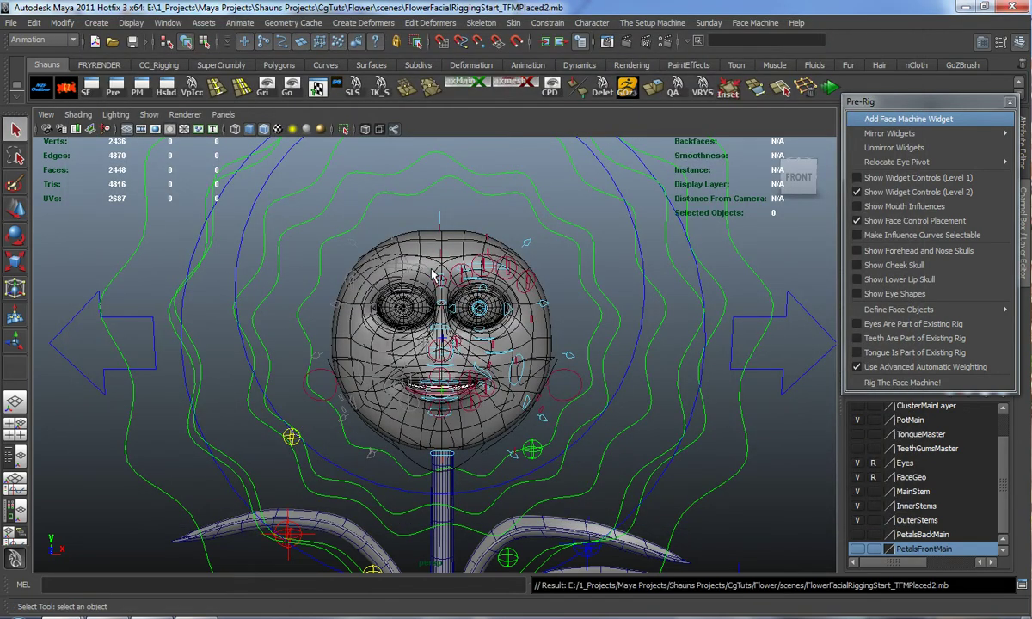
- Turn off the reference display type on the FaceGeo and Eyes layers so their meshes are selectable
middle_click_drag(447, 311, 437, 301, "alt")
right_click_drag(437, 301, 593, 344, "alt")
left_click_drag(594, 344, 651, 413, "alt")
left_click_drag(484, 388, 489, 379, "alt")
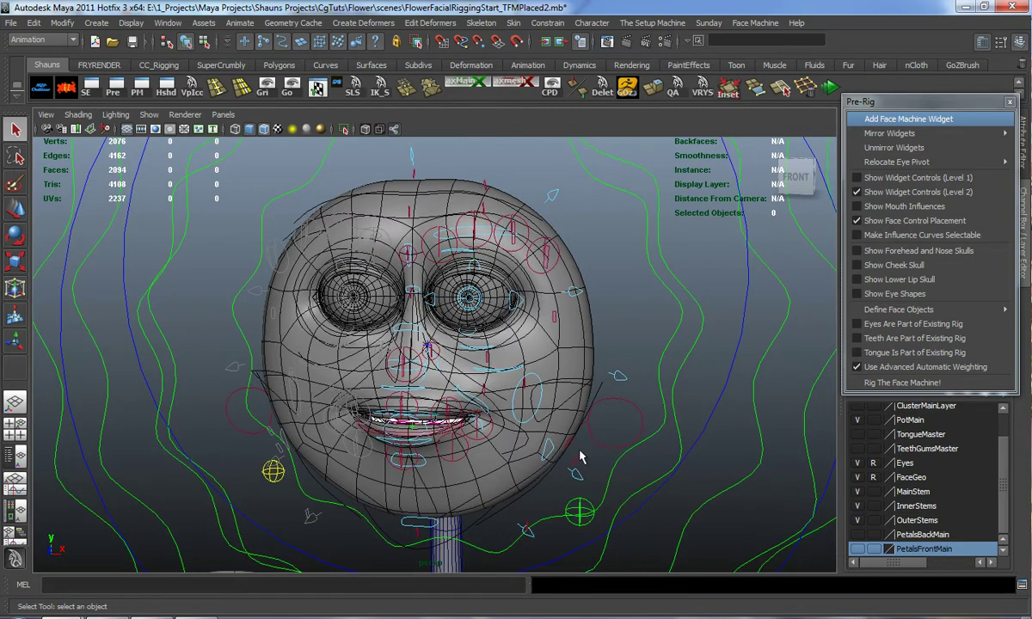
left_click(872, 477)
left_click_drag(531, 415, 593, 435, "alt")
middle_click_drag(594, 435, 603, 449, "alt")
left_click(873, 464)
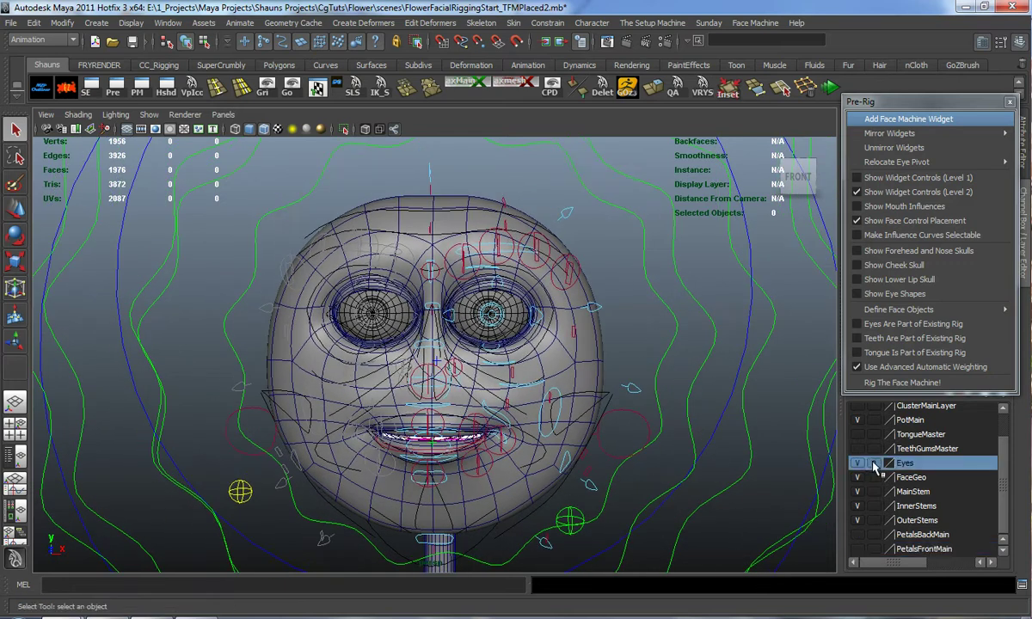
- Select the flower's face mesh and define it as a Face Machine face mesh
middle_click_drag(533, 365, 531, 376, "alt")
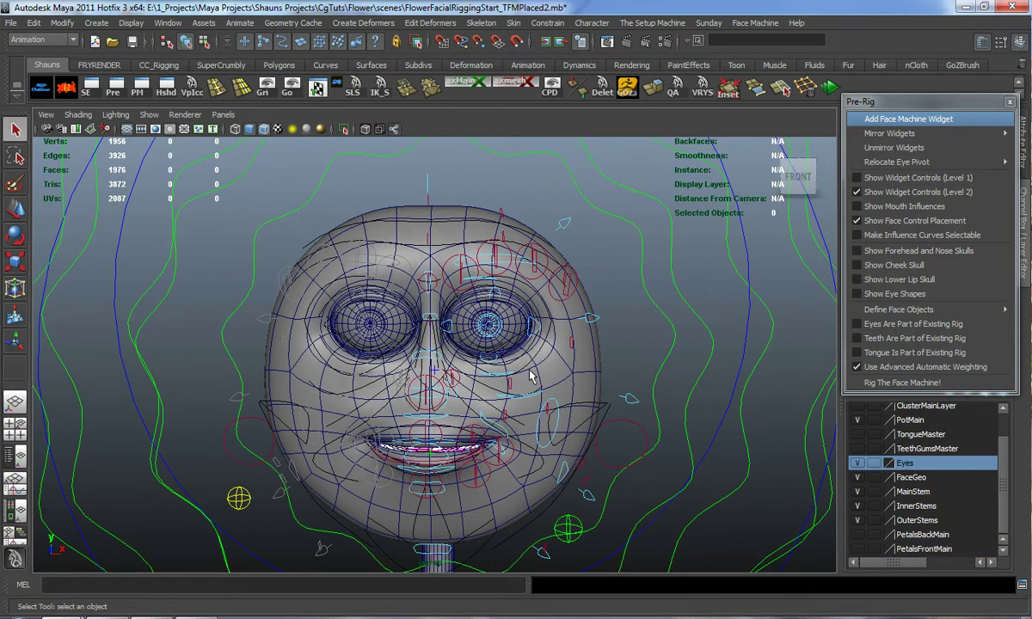
left_click(592, 363)
mouse_move(863, 312)
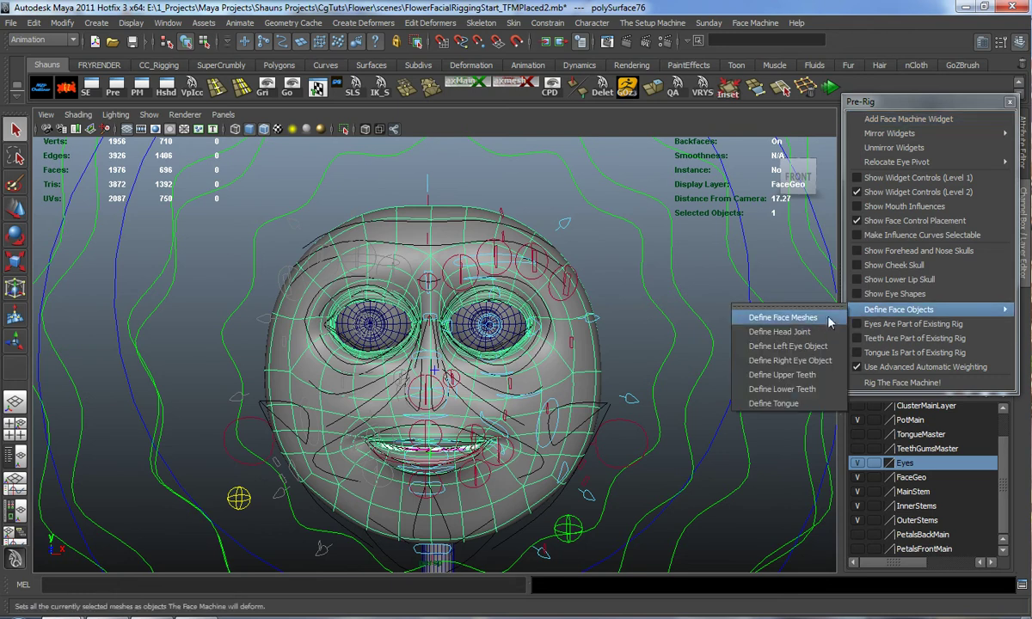
left_click(770, 322)
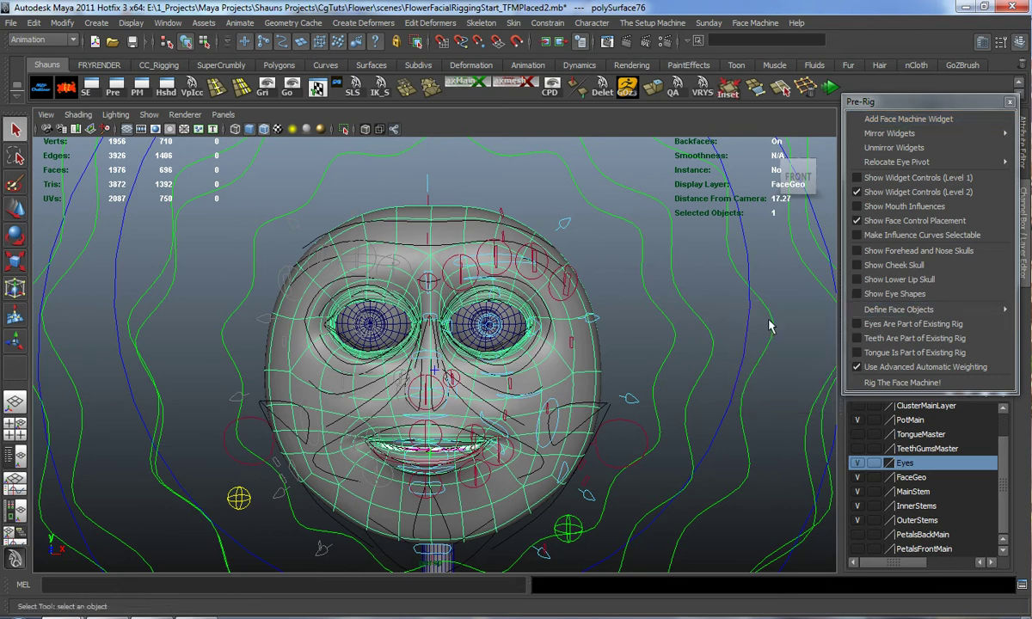
- Move the L_pupil_WC control onto the centre of the character's left eyeball
left_click(508, 319)
scroll(482, 352, "up", 5)
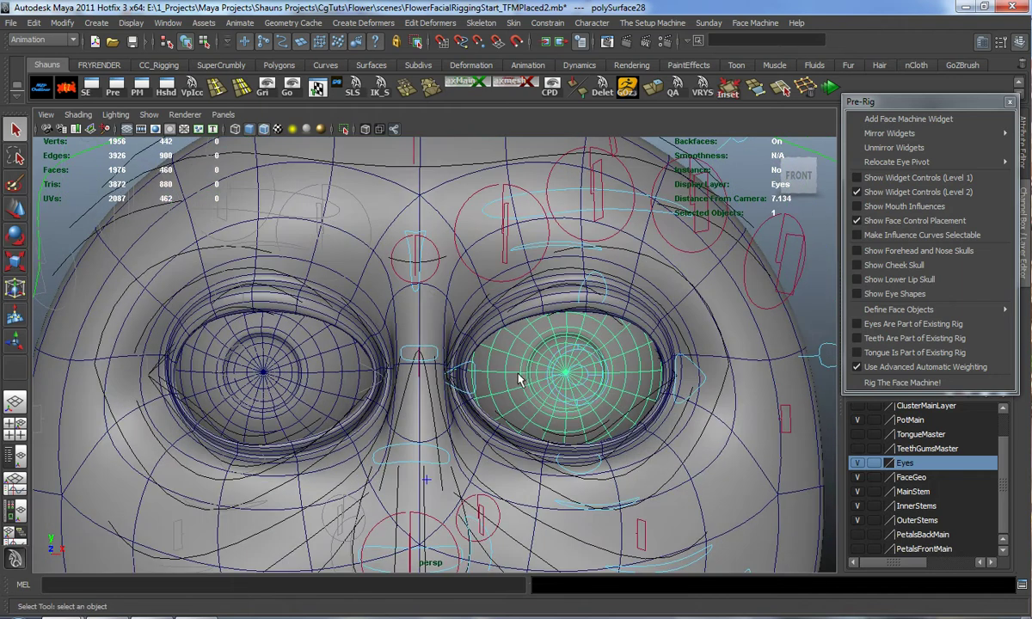
left_click(792, 321)
left_click(602, 368)
key("w")
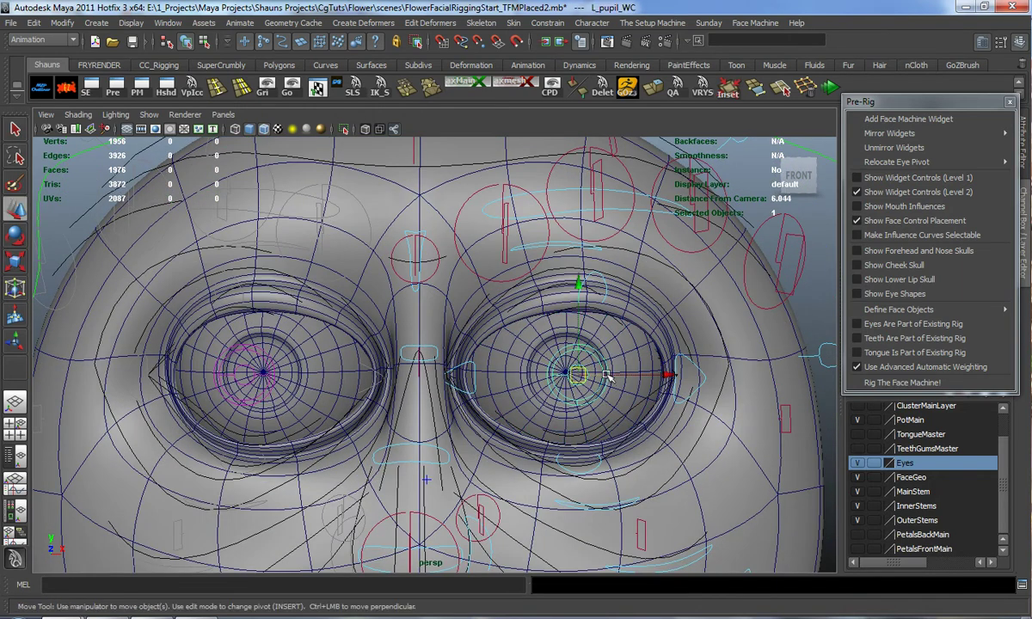
left_click_drag(667, 374, 656, 374)
left_click_drag(570, 289, 571, 286)
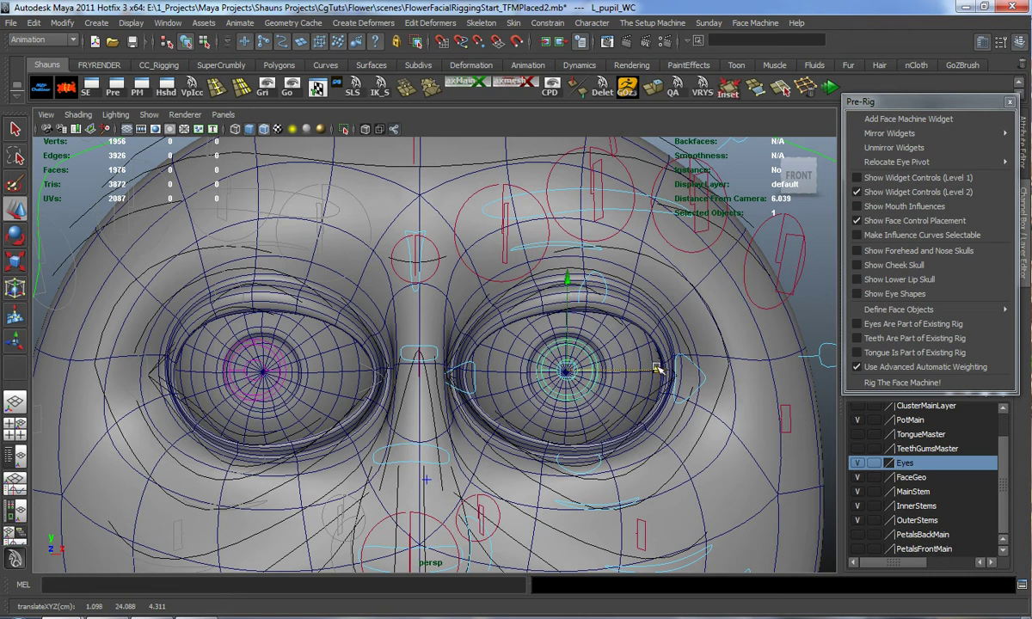
- Define the left eyeball mesh as the left eye object and the right eyeball mesh as the right eye object
left_click(619, 346)
mouse_move(896, 312)
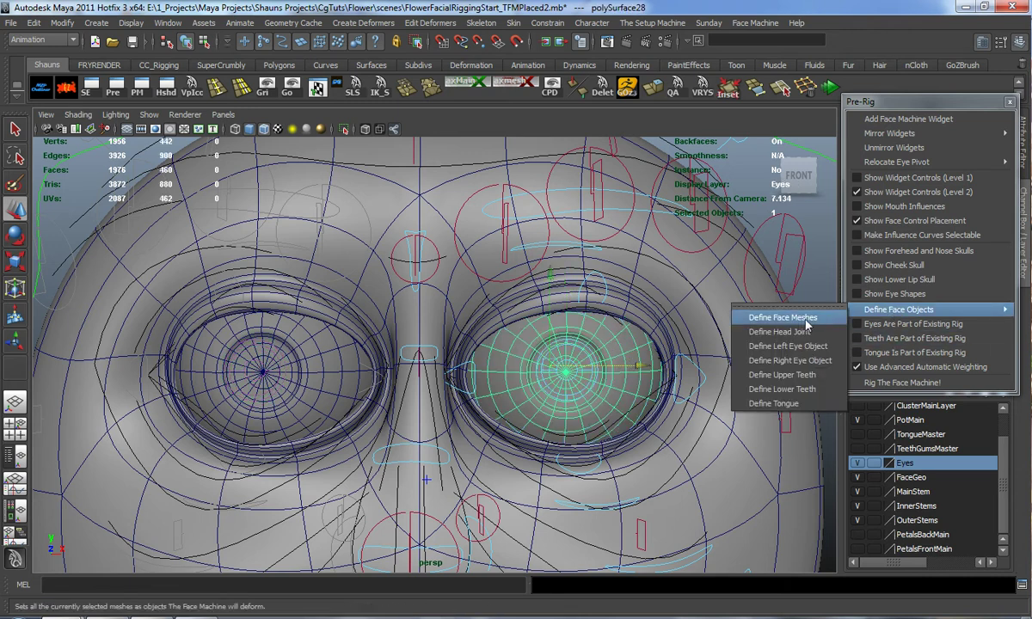
left_click(809, 347)
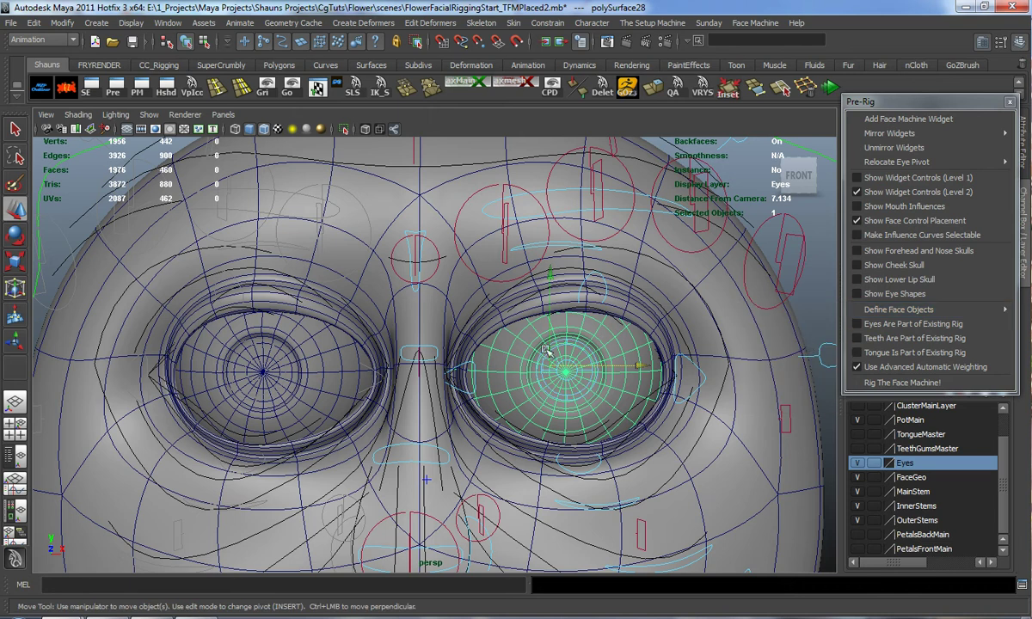
left_click(329, 338)
mouse_move(912, 311)
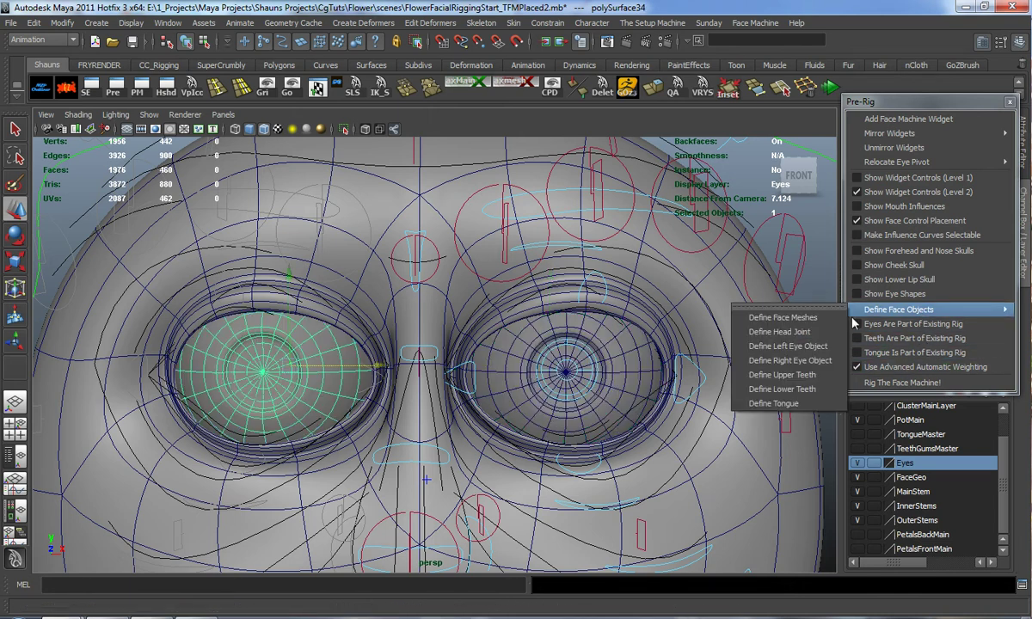
left_click(804, 362)
- Examine the teeth, the mouth area and the overall control placement on the face with nothing selected
scroll(444, 386, "down", 5)
middle_click_drag(439, 400, 435, 311, "alt")
left_click_drag(434, 312, 435, 312, "alt")
middle_click_drag(429, 409, 441, 356, "alt")
scroll(438, 361, "up", 5)
left_click_drag(435, 362, 469, 365, "alt")
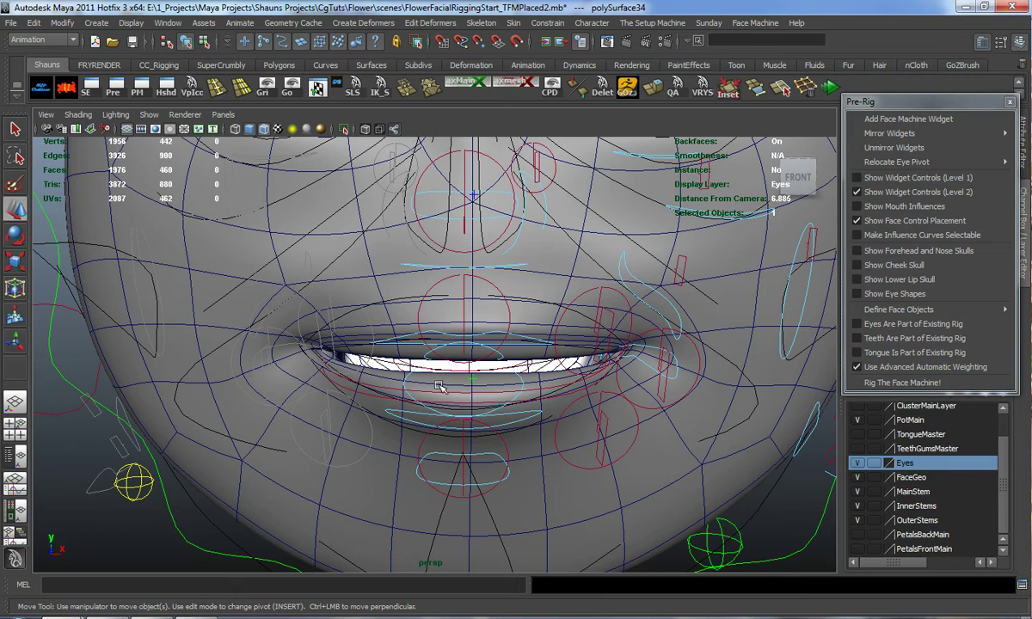
scroll(438, 376, "down", 5)
left_click_drag(437, 376, 432, 374, "alt")
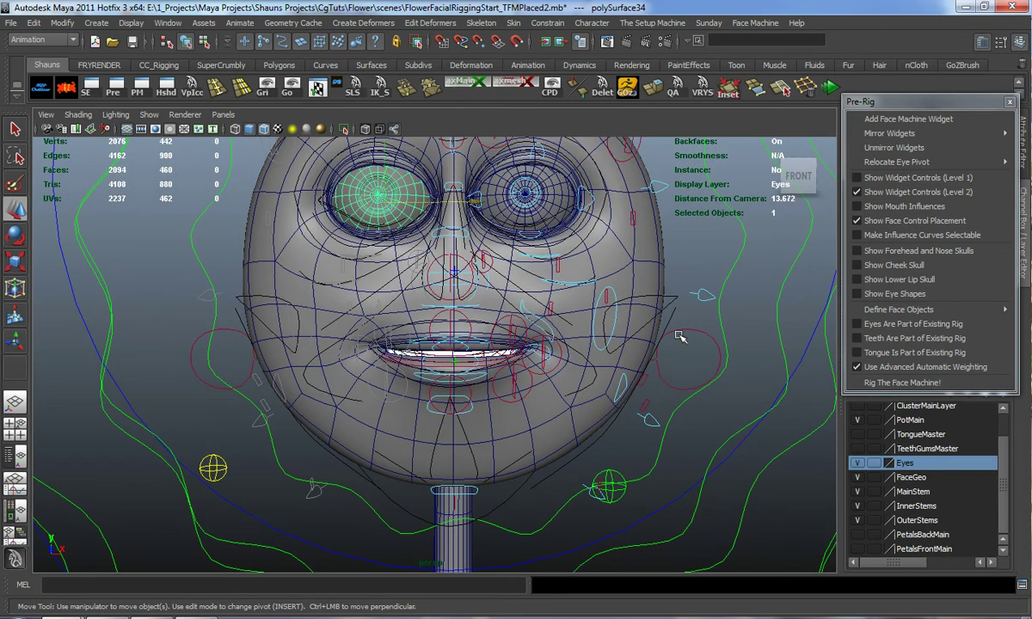
left_click(696, 315)
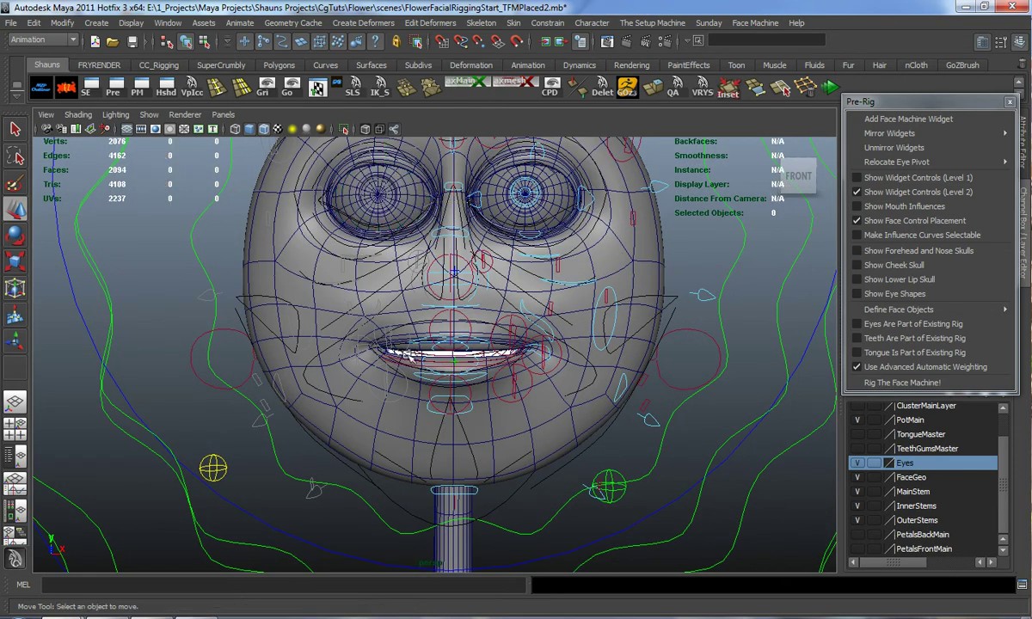
middle_click_drag(409, 315, 421, 373, "alt")
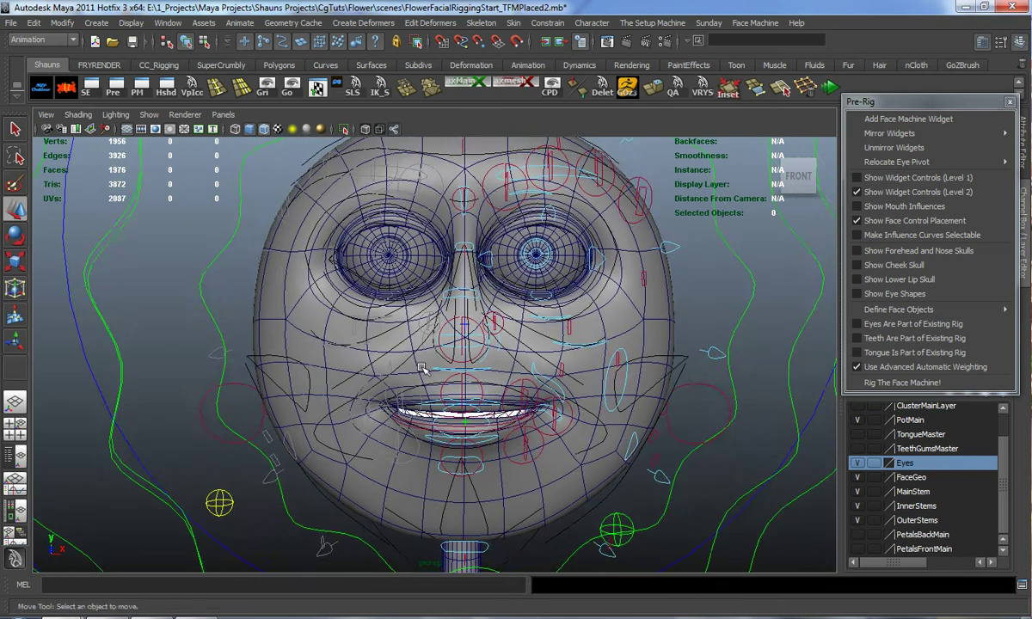
scroll(420, 374, "down", 4)
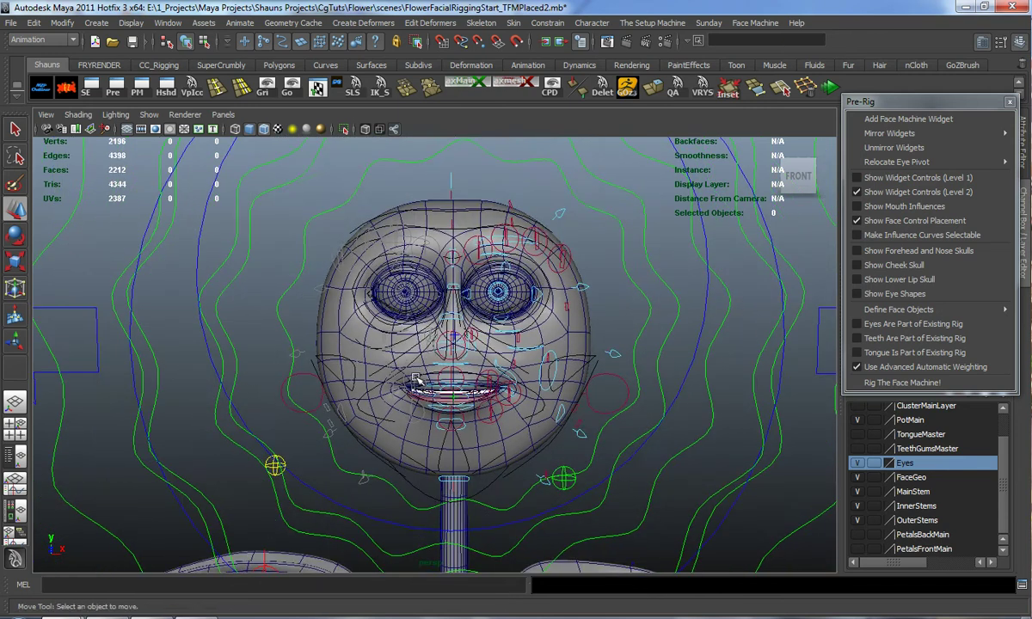
scroll(416, 380, "up", 3)
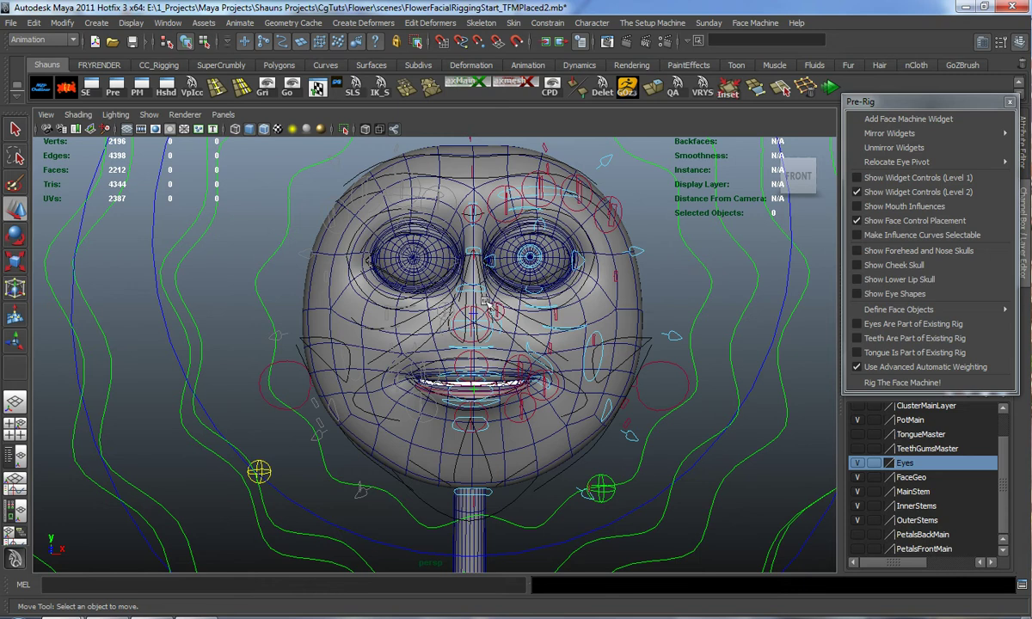
- Run Rig The Face Machine on the character and switch to a single large perspective view of the face
left_click(862, 384)
left_click(475, 325)
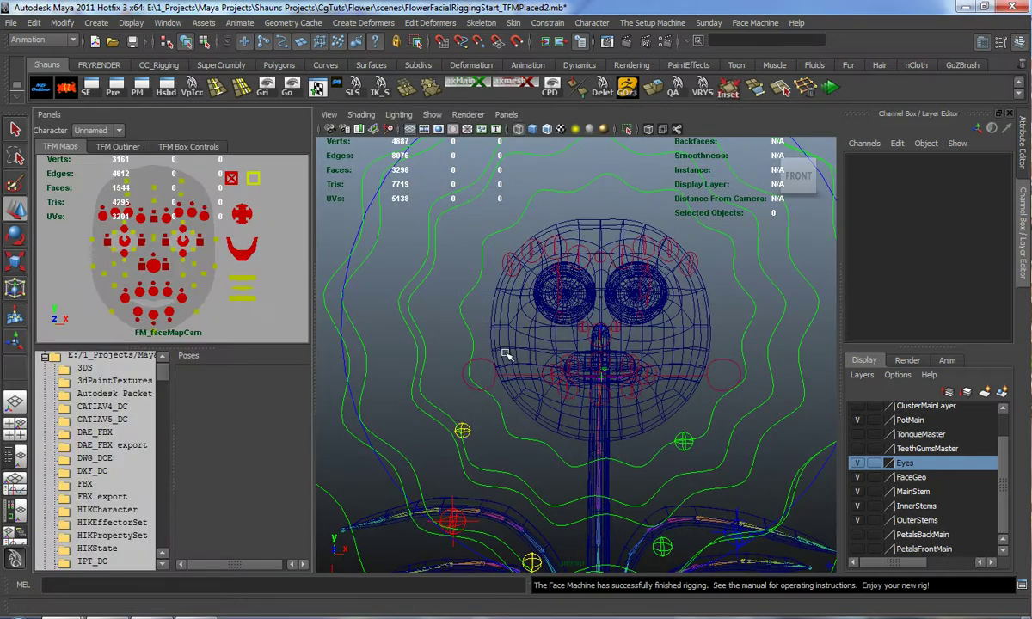
left_click_drag(506, 354, 448, 374, "alt")
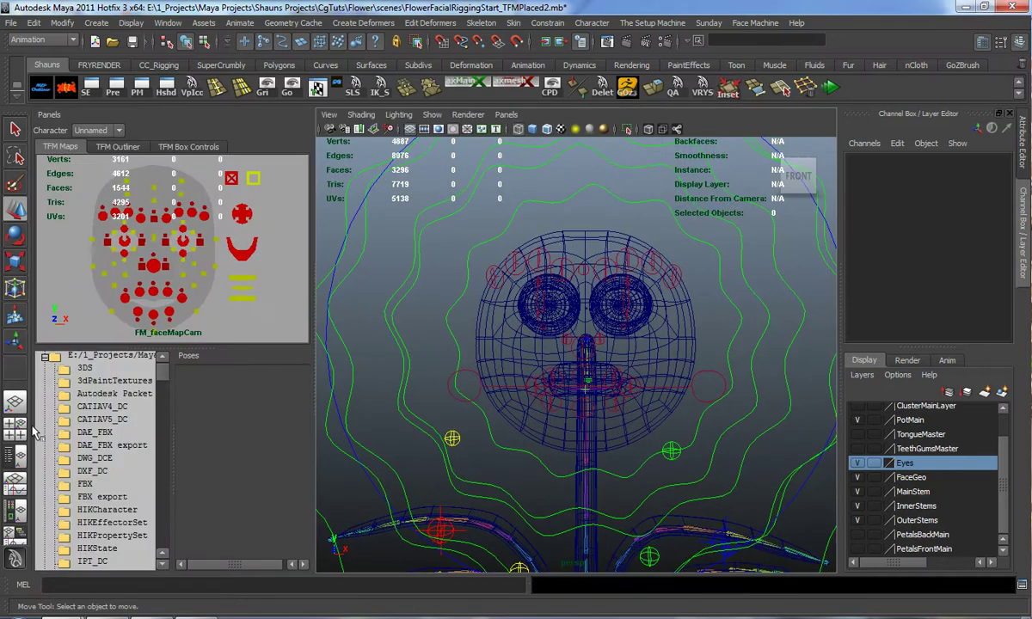
left_click(23, 426)
key("space")
mouse_move(624, 289)
left_mouse_down("alt")
mouse_move(592, 308)
mouse_move(613, 334)
left_mouse_up("alt")
- Test the jaw_FC control by moving it downward, and undo the move
left_click(656, 384)
left_click_drag(542, 416, 461, 406, "alt")
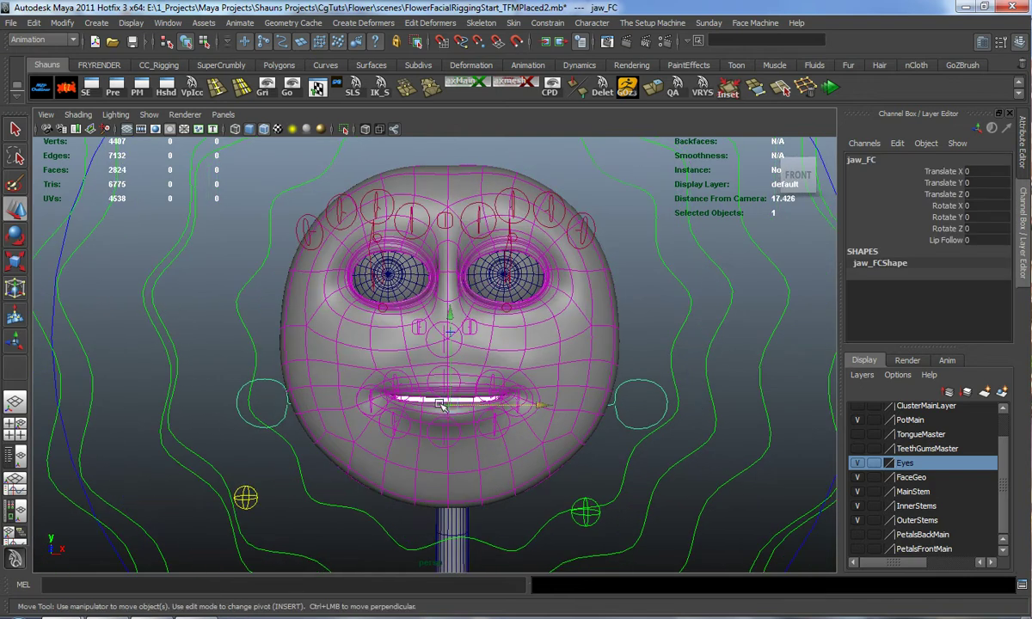
left_click(440, 425)
left_click_drag(448, 416, 432, 447)
key("ctrl+z")
- Test the L_brow4_FC and L_brow2_FC brow controls with trial moves, undo them and clear the selection
left_click(659, 303)
left_click_drag(614, 276, 507, 325, "alt")
left_click(523, 274)
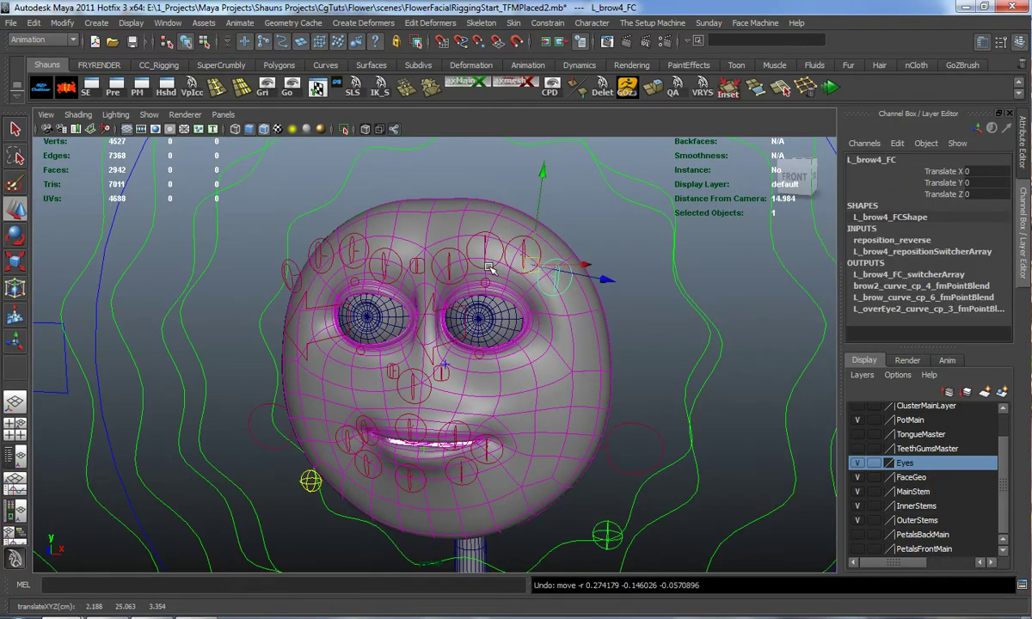
left_click(488, 255)
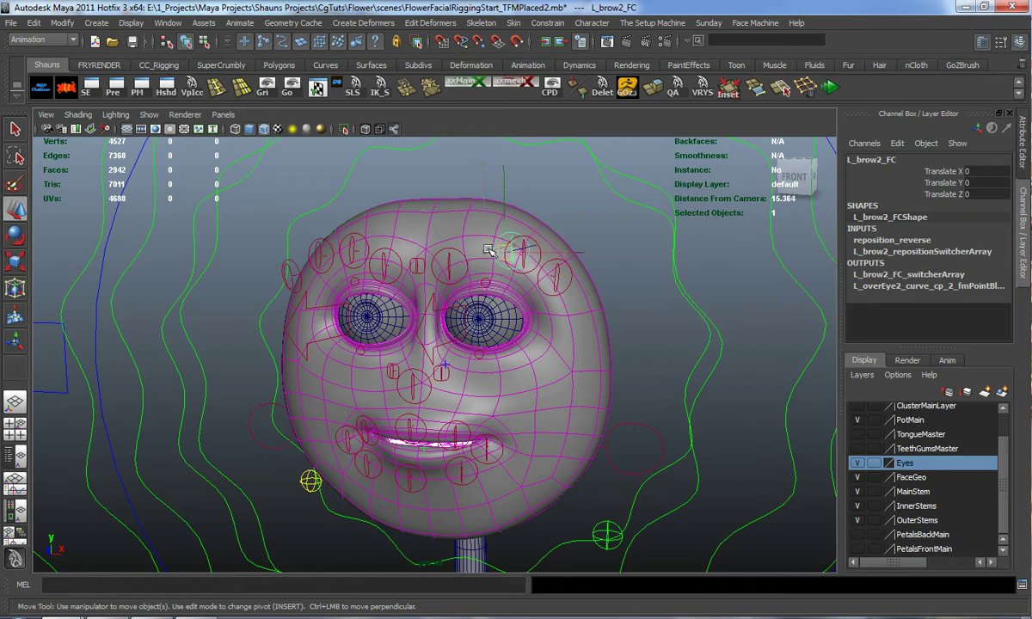
left_click_drag(495, 258, 497, 260)
key("ctrl+z")
left_click_drag(634, 305, 654, 313, "alt")
left_click(652, 313)
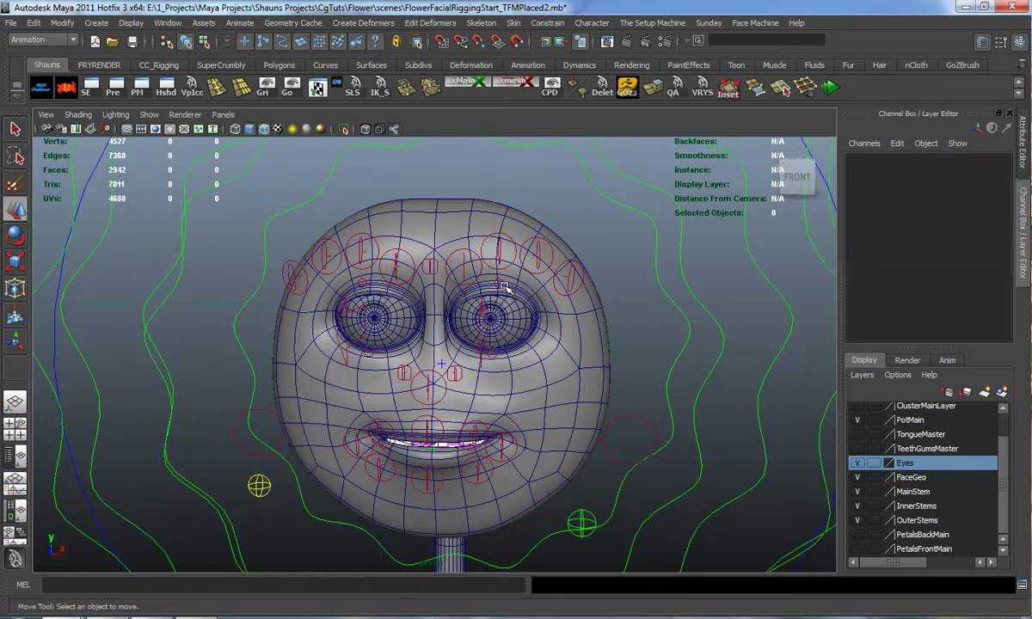
- Test the innermost left brow control by raising it, undo the move and deselect it
left_click(476, 277)
left_click_drag(464, 270, 454, 240)
key("ctrl+z")
key("ctrl+z")
left_click(611, 312)
- Test the left eye's upper and lower eyelid controls with trial moves, undoing each one
scroll(526, 256, "up", 4)
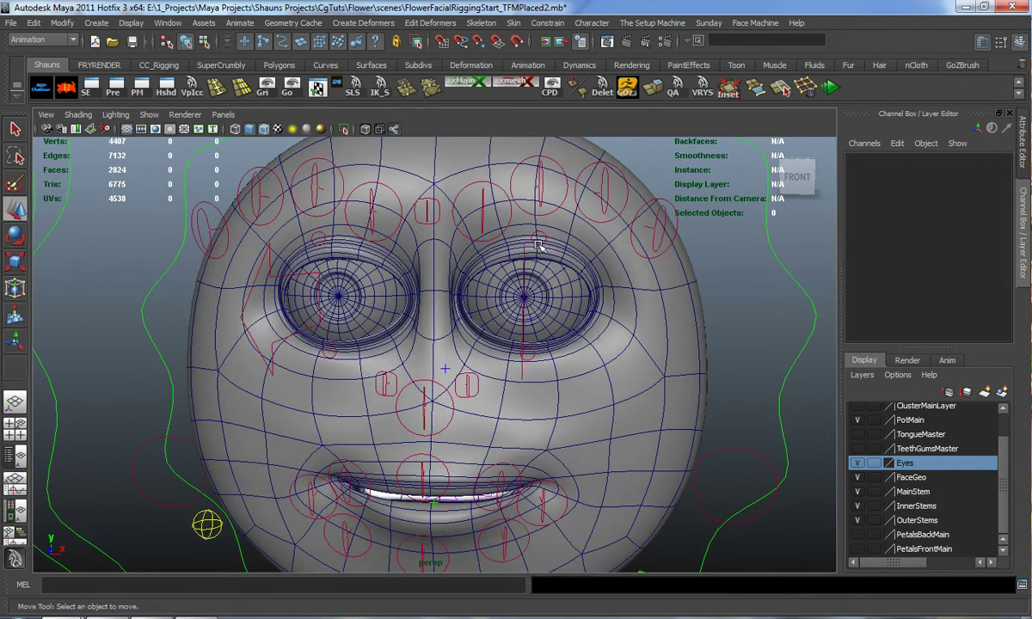
left_click(536, 245)
left_click_drag(530, 340, 524, 235)
key("ctrl+z")
left_click(531, 351)
key("ctrl+z")
- Test the nose control and the upperMouth_FC control with trial moves, undoing each one
left_click(453, 409)
left_click_drag(428, 401, 453, 430)
key("ctrl+z")
middle_click_drag(453, 430, 494, 315, "alt")
left_click(456, 367)
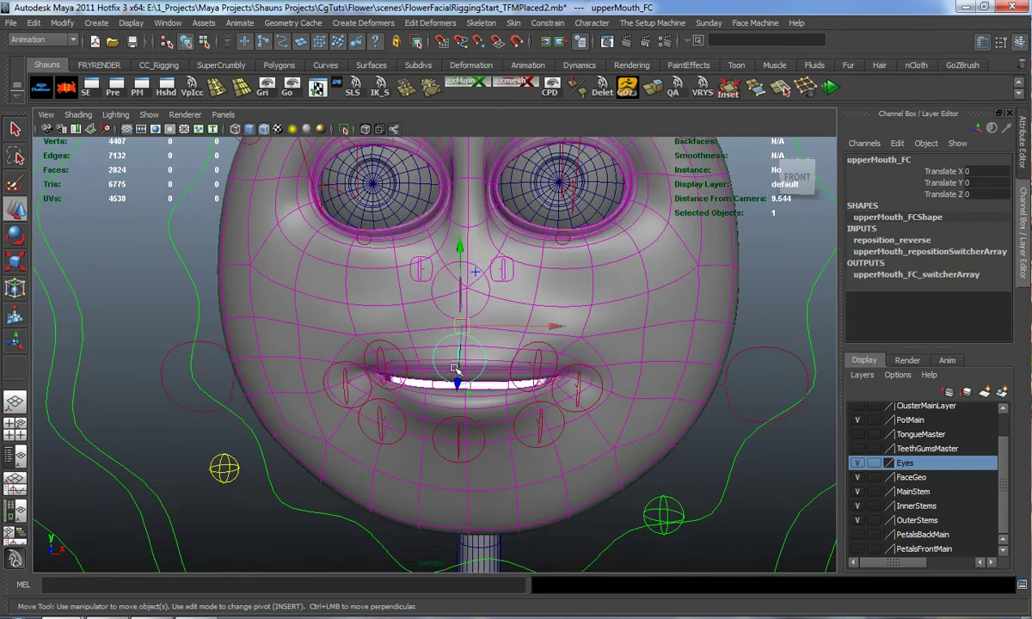
left_click_drag(462, 333, 429, 309)
key("ctrl+z")
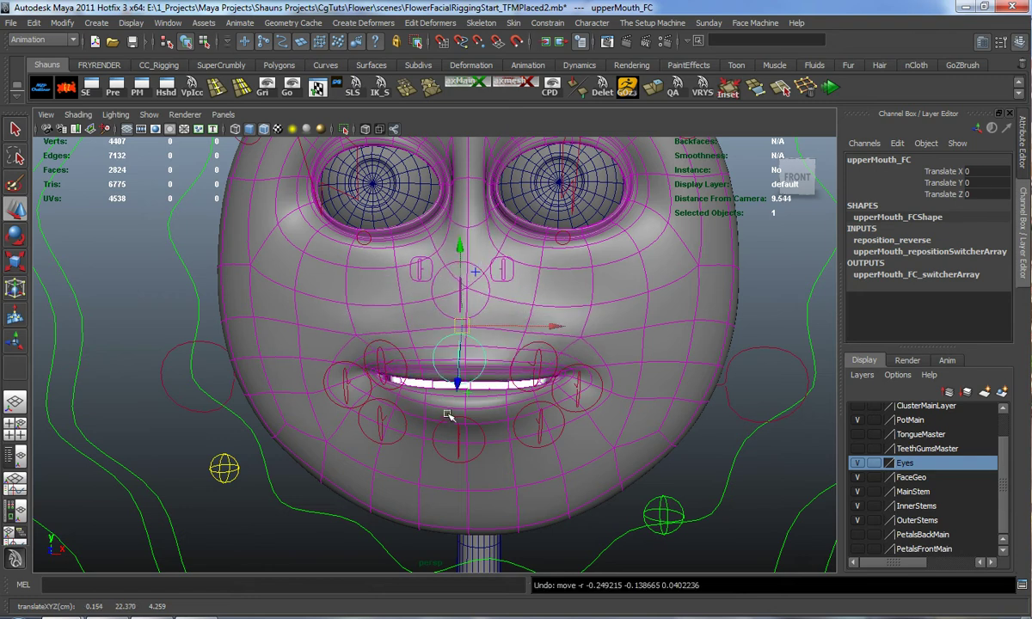
- Test the lowerMouth_FC and R_lowerMouth_FC lip controls with trial moves
left_click(444, 422)
left_click_drag(459, 411, 386, 409)
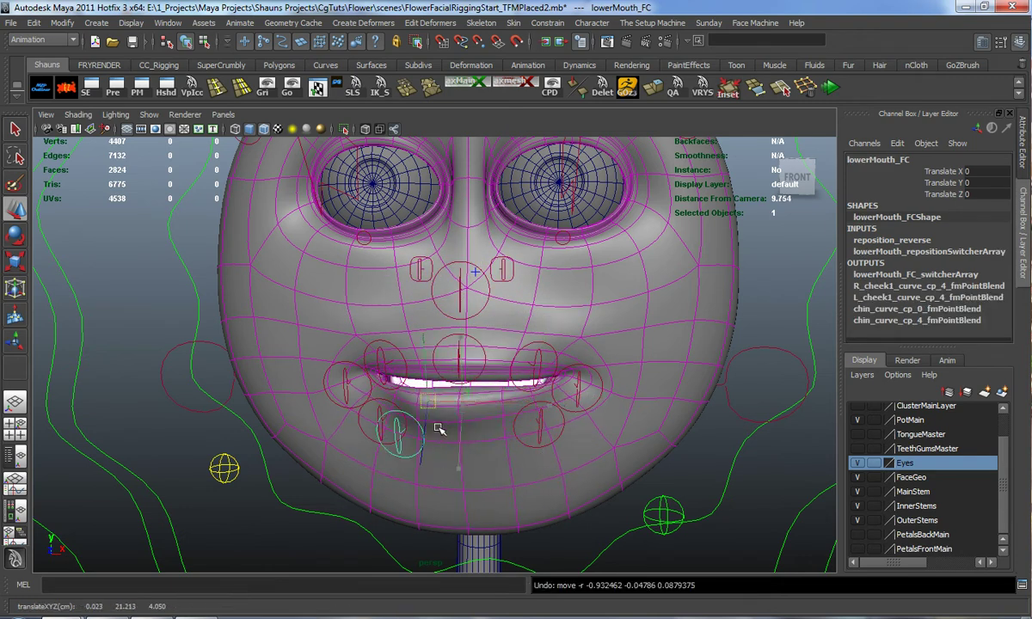
left_click(406, 419)
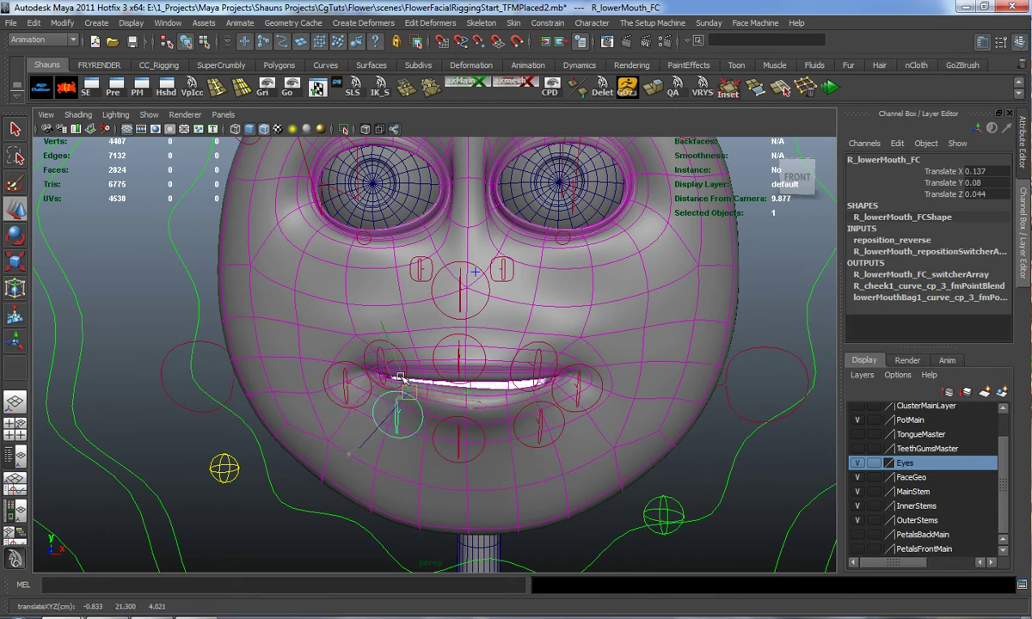
- Test the right and left mouth corner controls with trial moves, undo each one and clear the selection
left_click(368, 398)
mouse_move(359, 346)
left_mouse_down()
mouse_move(345, 248)
mouse_move(369, 354)
left_mouse_up()
key("ctrl+z")
left_click(581, 365)
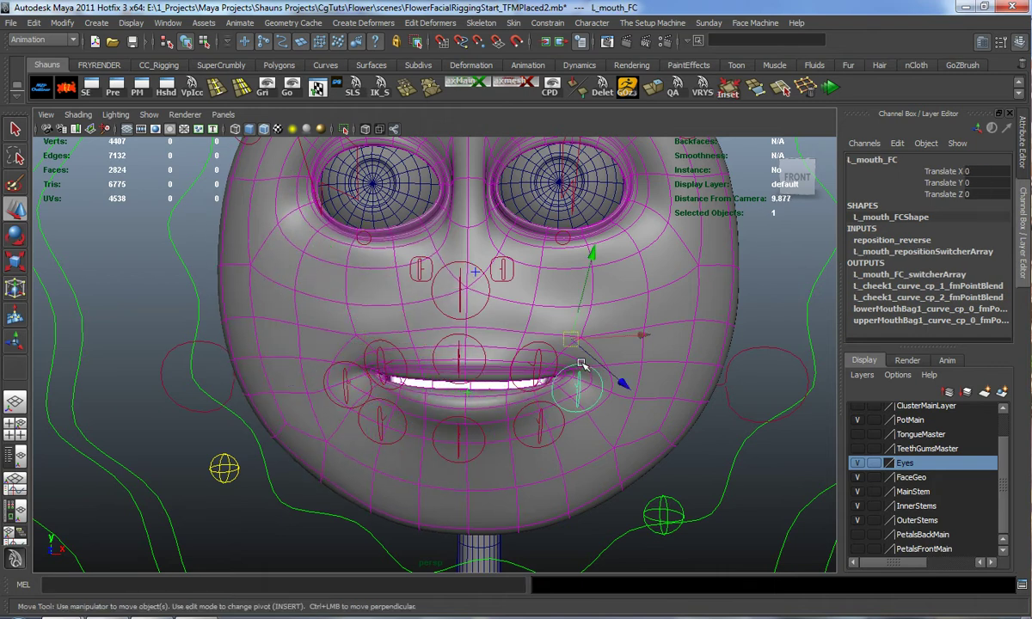
mouse_move(593, 257)
left_mouse_down()
mouse_move(567, 149)
mouse_move(607, 300)
mouse_move(604, 206)
mouse_move(611, 238)
mouse_move(601, 276)
left_mouse_up()
key("ctrl+z")
left_click(741, 290)
- Find the floating box control board beside the flower and hide the Face Machine box controls in the scene
scroll(547, 313, "down", 5)
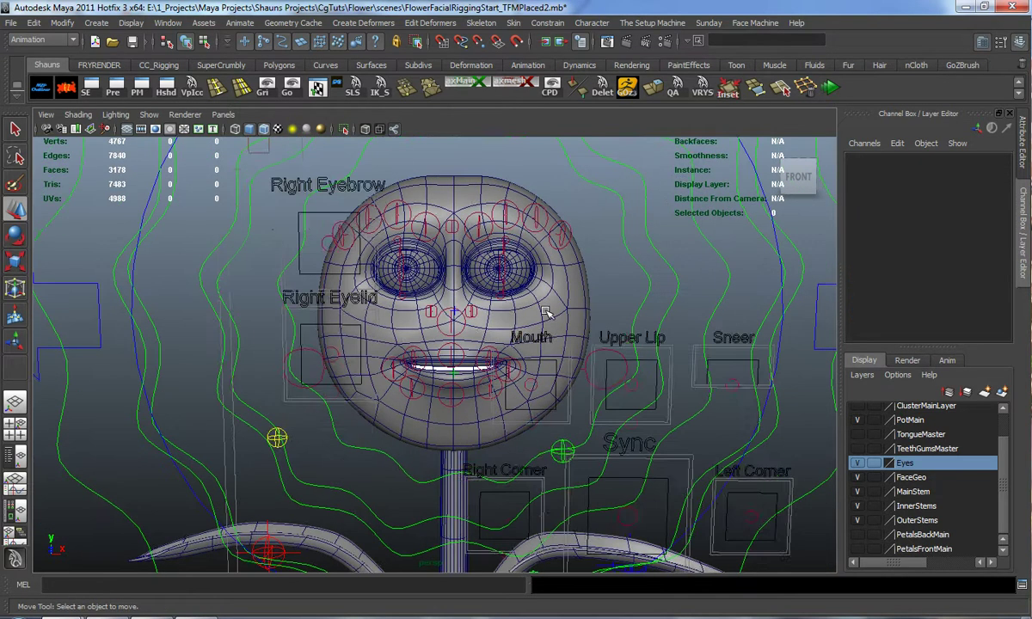
middle_click_drag(549, 312, 547, 356, "alt")
left_click_drag(546, 356, 413, 362, "alt")
scroll(518, 353, "down", 6)
scroll(498, 308, "up", 3)
middle_click_drag(413, 362, 528, 333, "alt")
scroll(523, 335, "up", 4)
left_click_drag(404, 359, 440, 340, "alt")
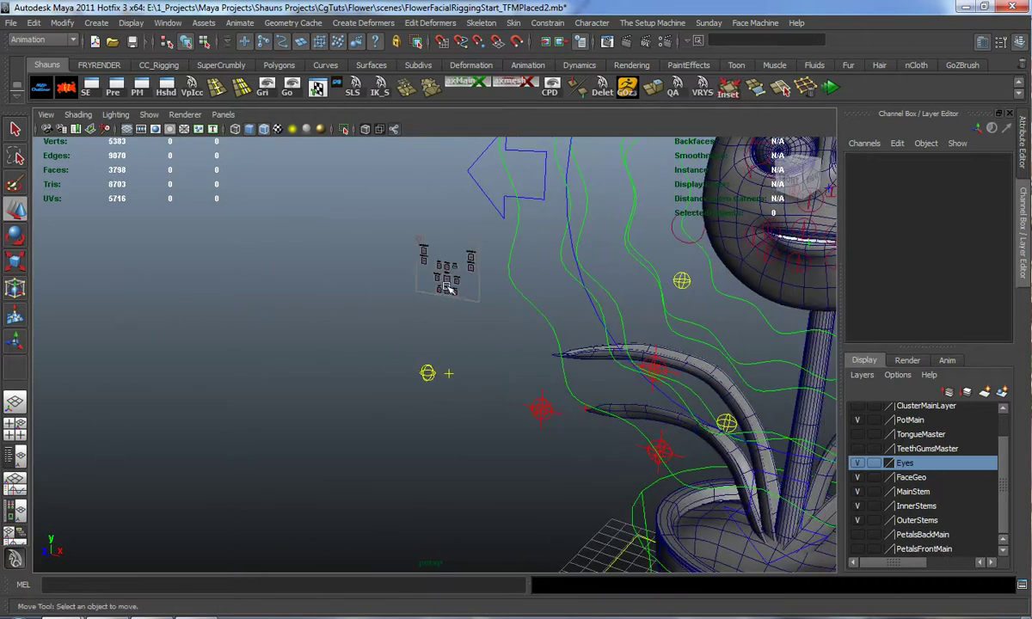
left_click(754, 24)
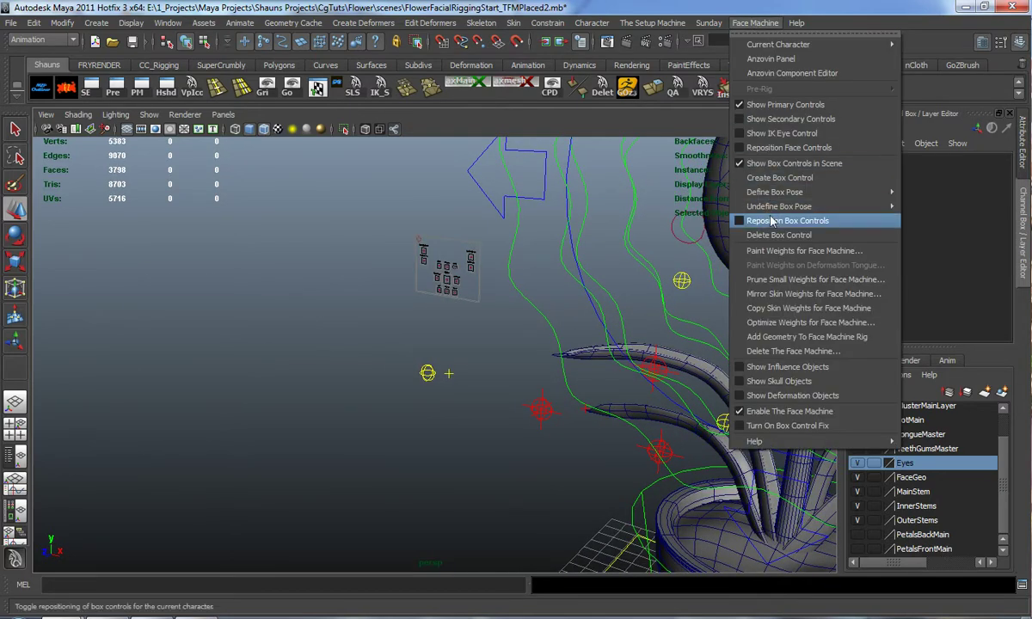
left_click(765, 166)
- Return to a close front view of the head and examine the rigged face with its primary controls
middle_click_drag(592, 285, 482, 324, "alt")
left_click_drag(482, 323, 514, 337, "alt")
middle_click_drag(516, 340, 430, 427, "alt")
scroll(447, 417, "up", 4)
left_click_drag(469, 402, 505, 389, "alt")
middle_click_drag(506, 389, 476, 328, "alt")
scroll(484, 321, "up", 4)
scroll(474, 336, "down", 4)
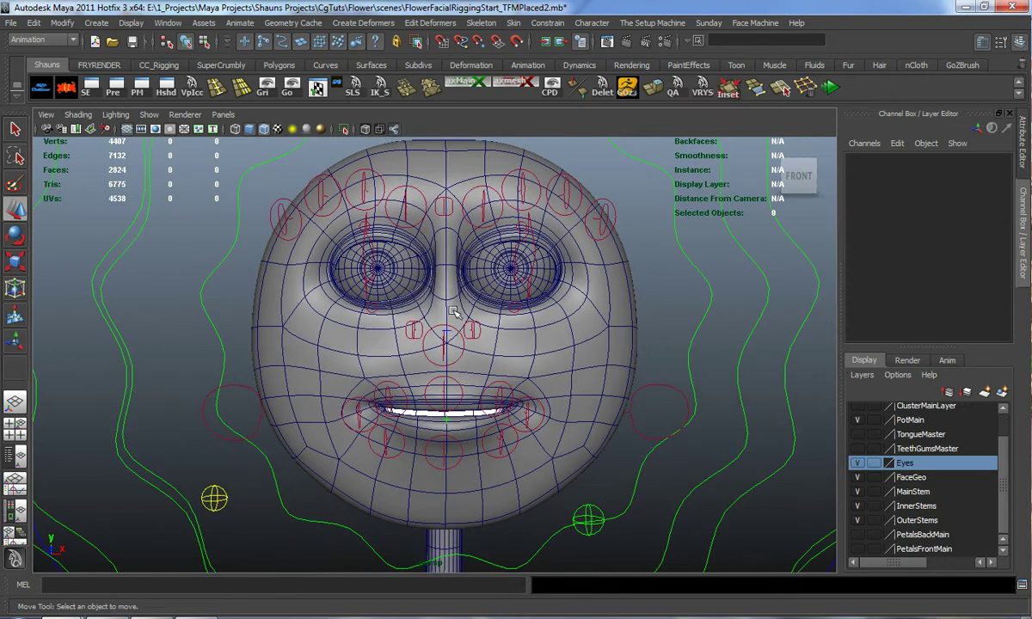